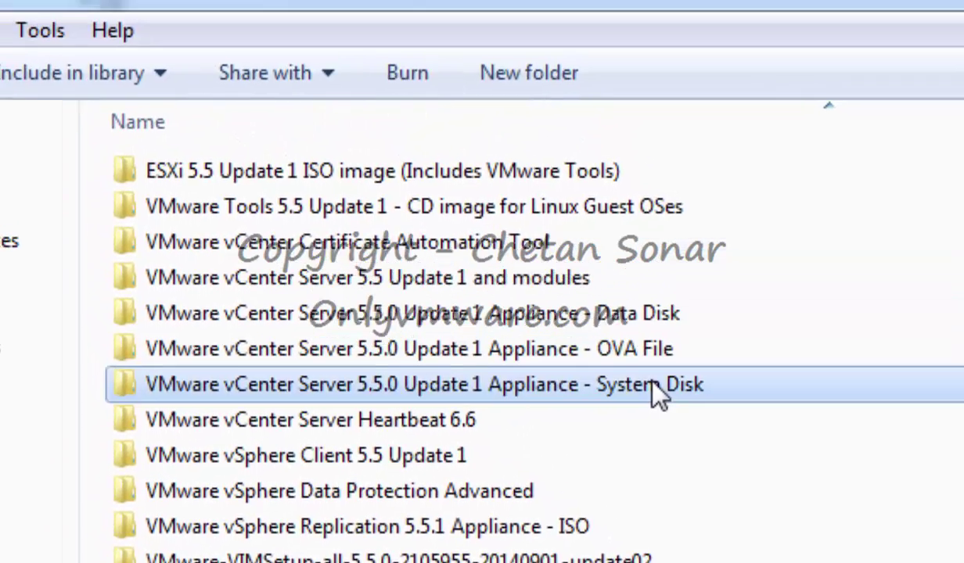
# Browse the vCenter appliance folders and open the OVA File folder holding the .ova
pyautogui.doubleClick(626, 233)
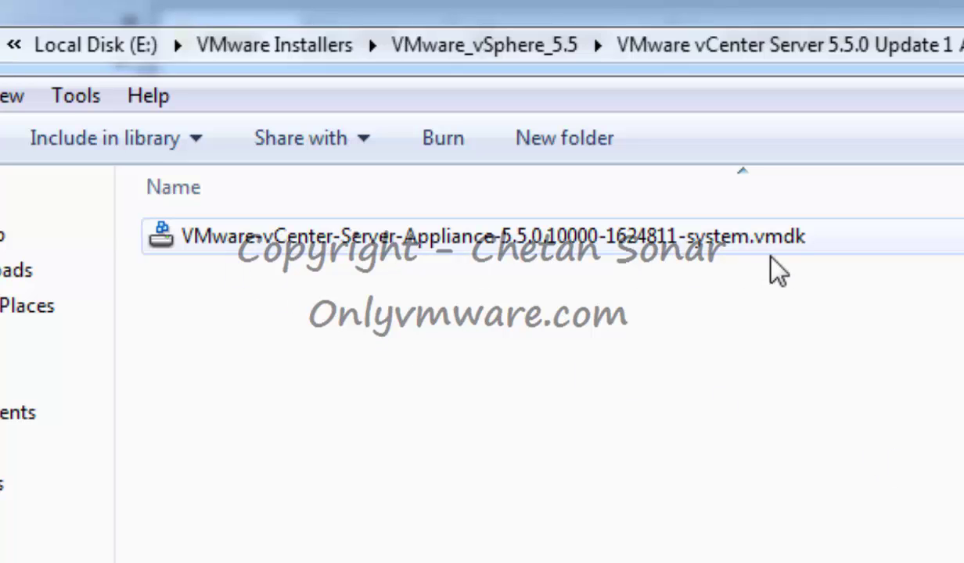
pyautogui.press('BackSpace')
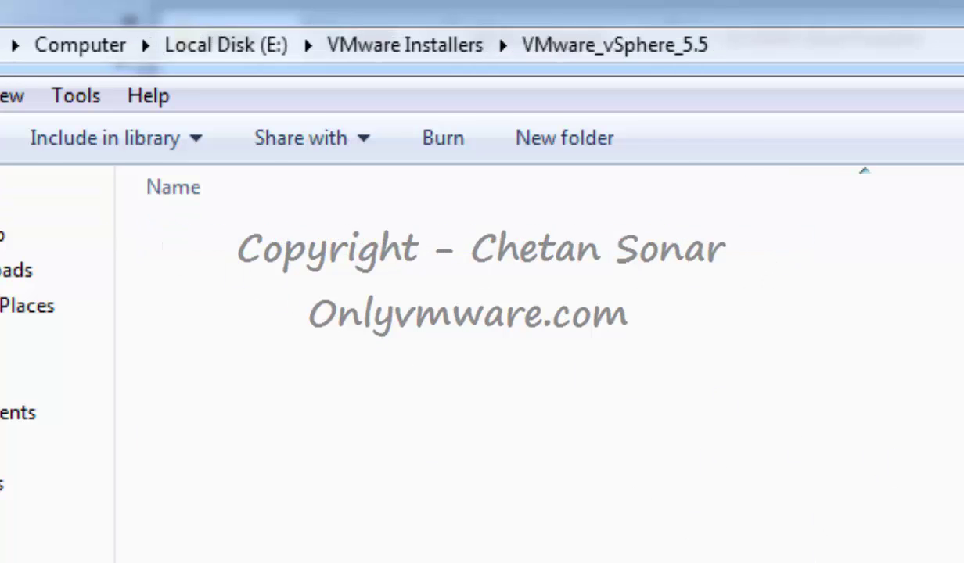
pyautogui.click(689, 419)
pyautogui.doubleClick(690, 422)
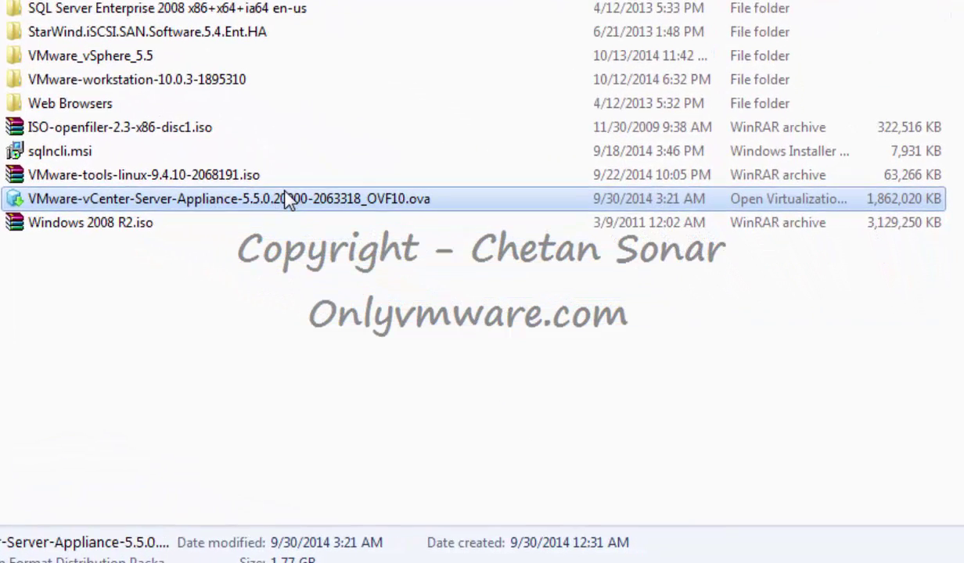
# Open the vCenter appliance .ova with VMware Workstation to bring up the import dialog
pyautogui.rightClick(287, 200)
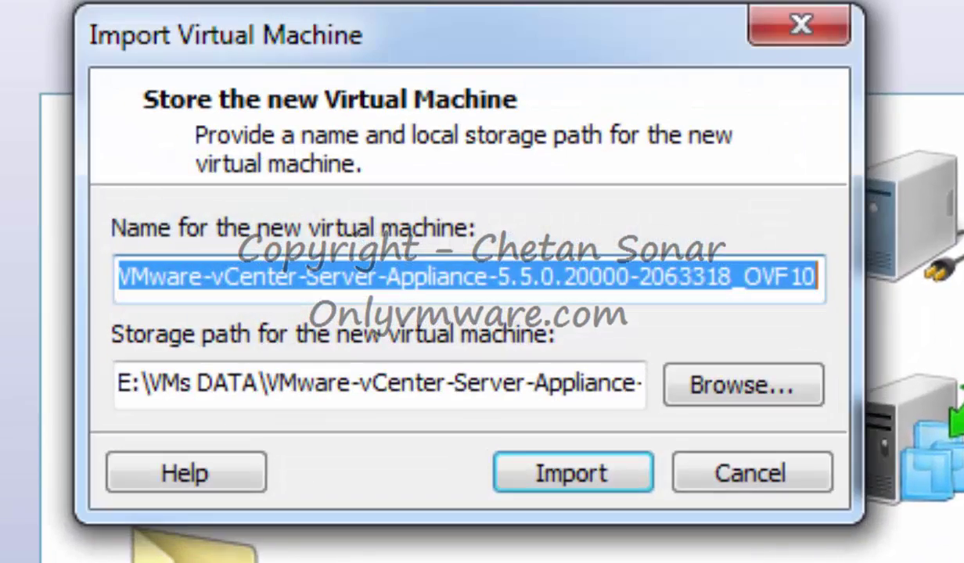
# Import the vCenter Server Appliance into the E:\VMs DATA path and wait for completion
pyautogui.click(602, 475)
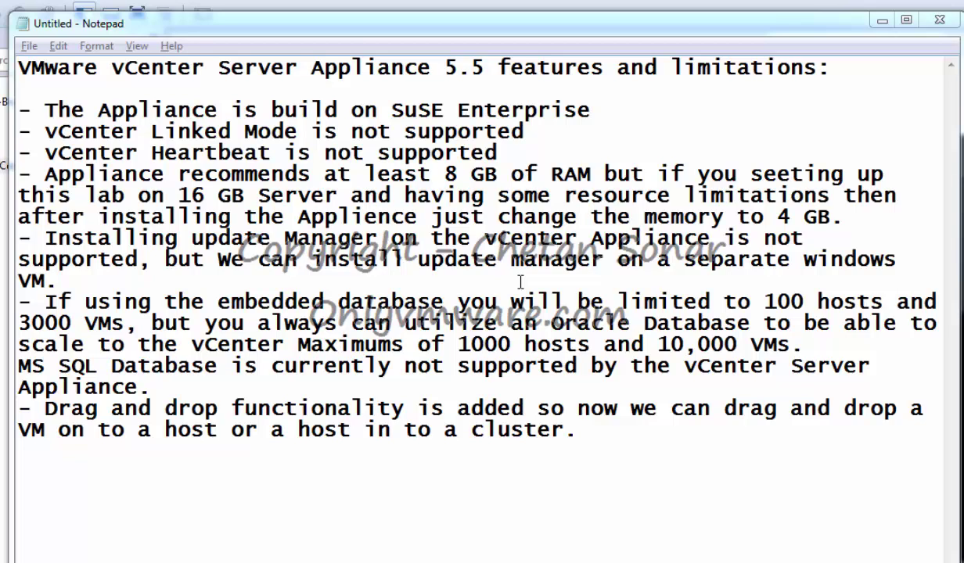
# Set the vCenter appliance VM's network adapter to Custom: VMnet2 in its settings
pyautogui.click(881, 20)
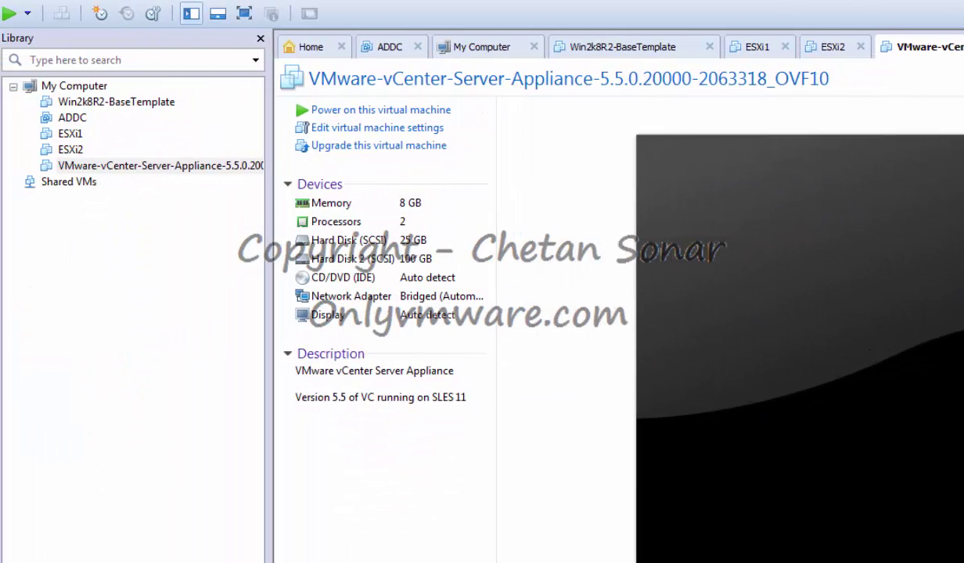
pyautogui.rightClick(180, 166)
pyautogui.click(236, 477)
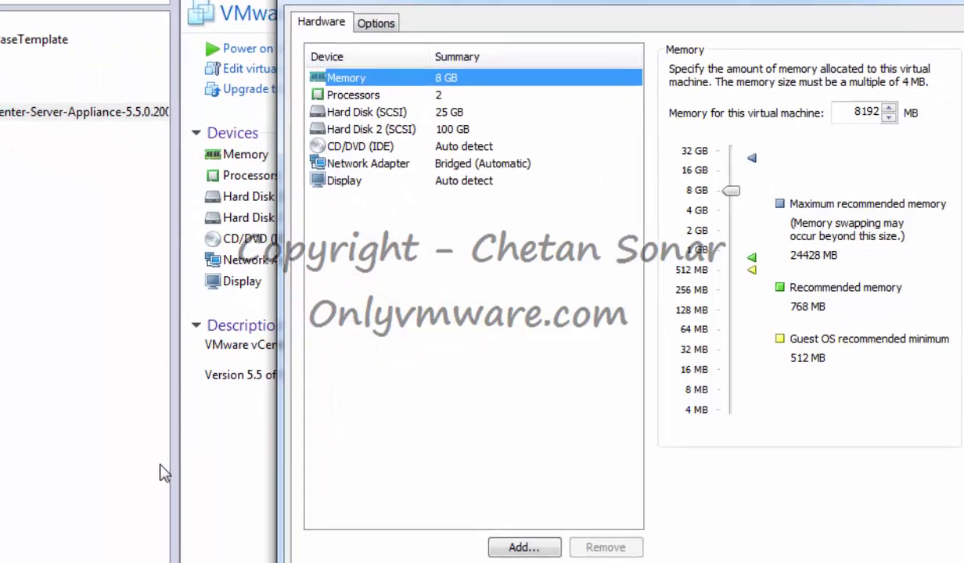
pyautogui.click(338, 124)
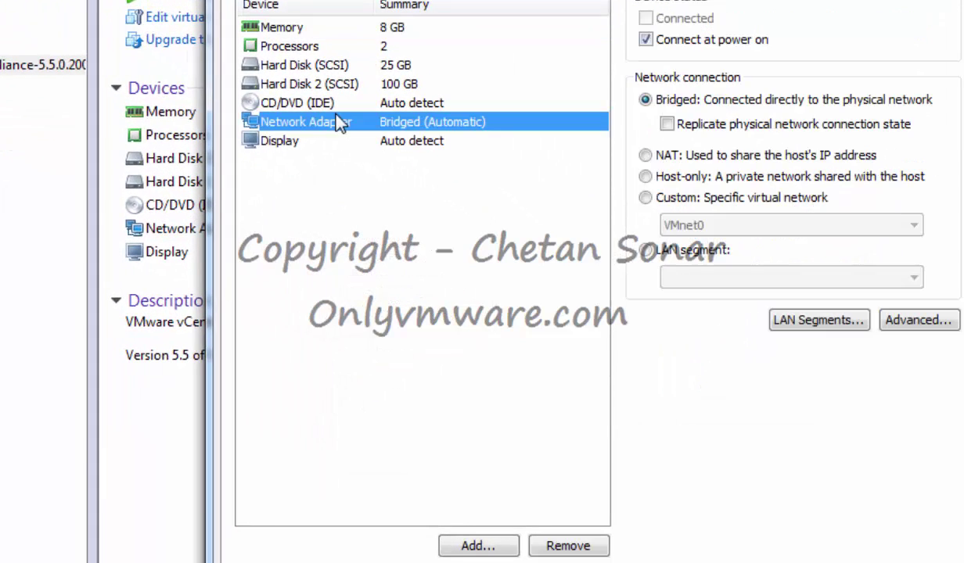
pyautogui.click(682, 204)
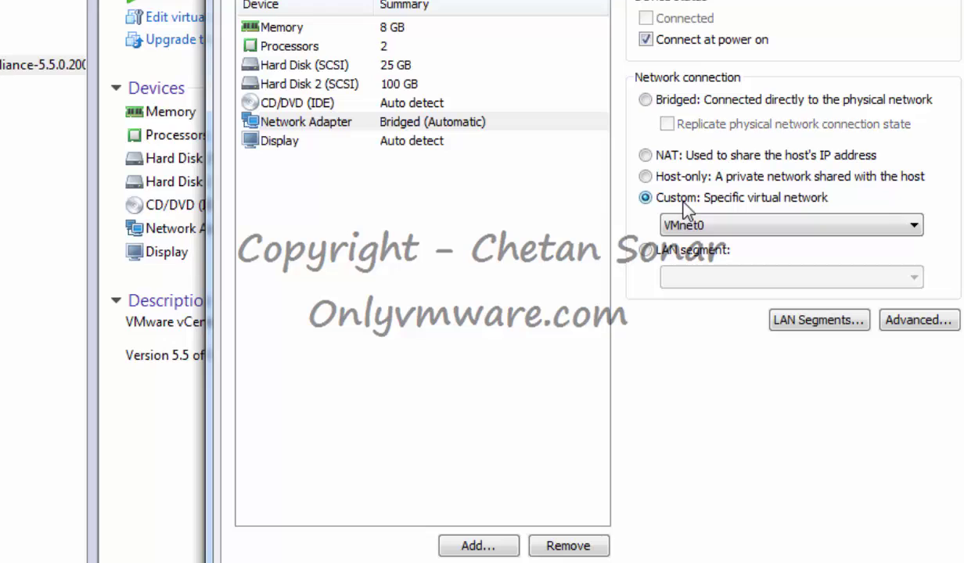
pyautogui.click(720, 227)
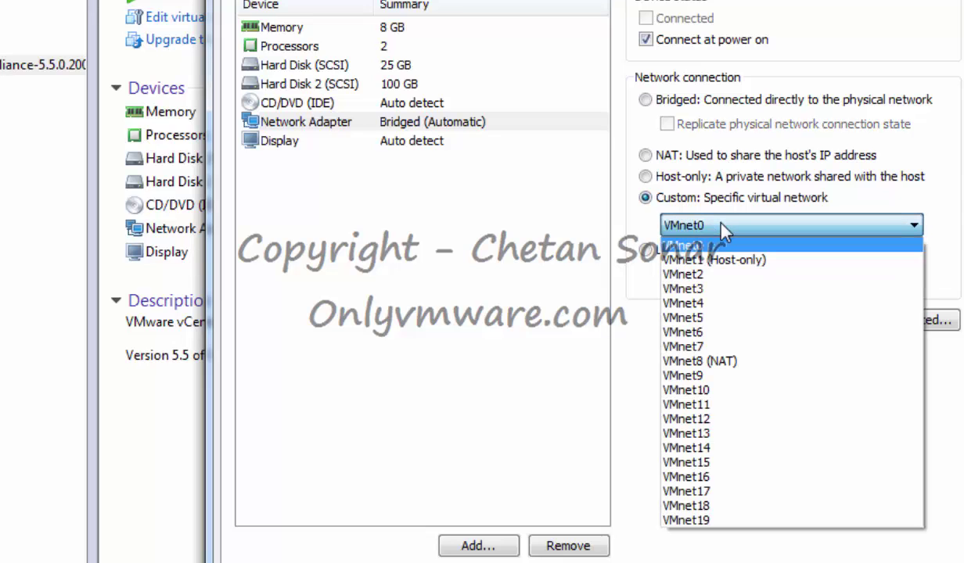
pyautogui.click(692, 276)
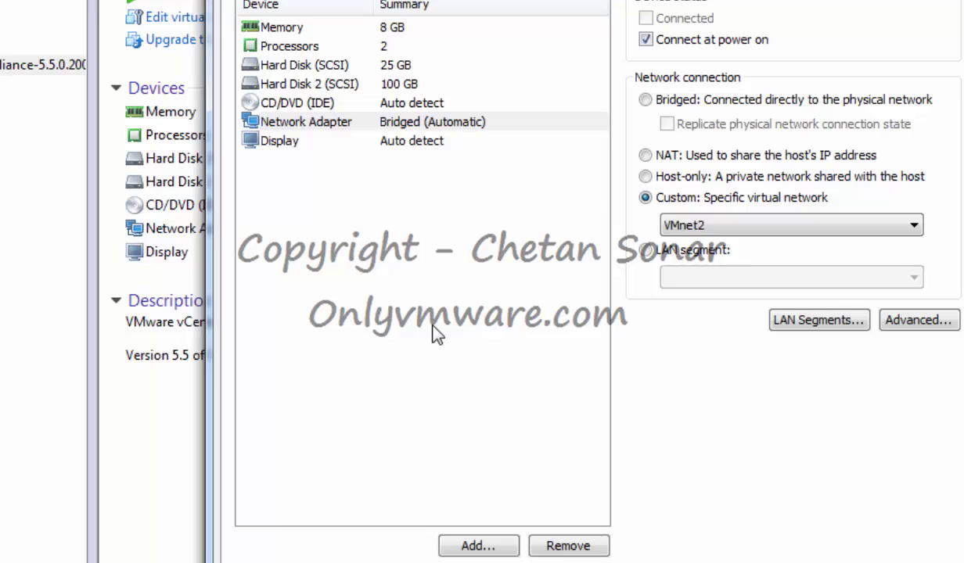
pyautogui.click(696, 539)
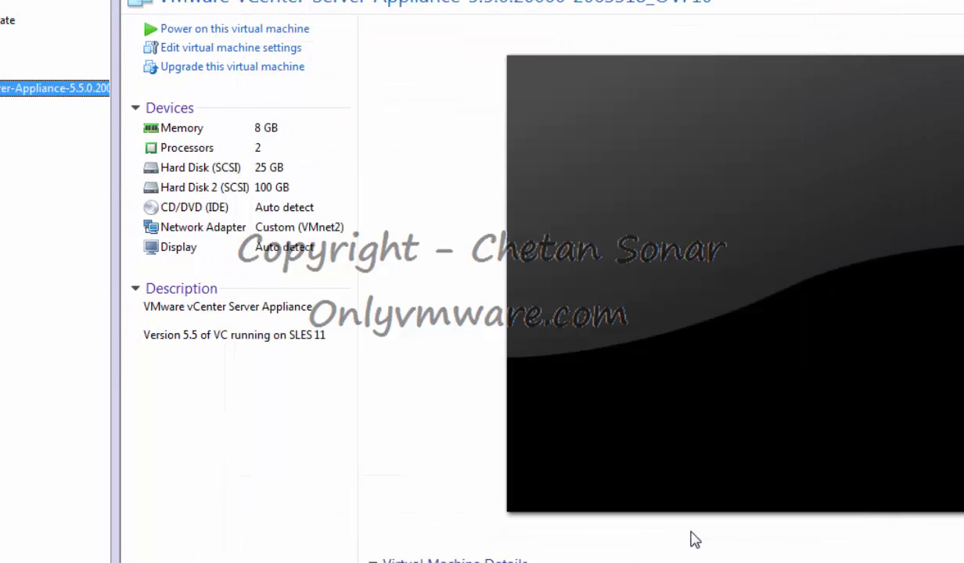
# Power on the vCenter appliance VM and let it boot into its console
pyautogui.click(221, 32)
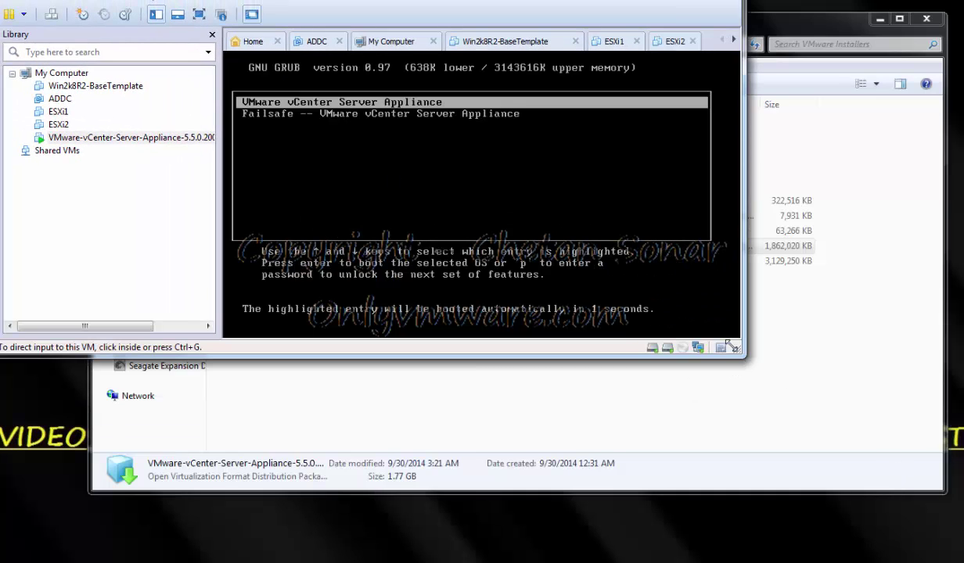
pyautogui.click(591, 219)
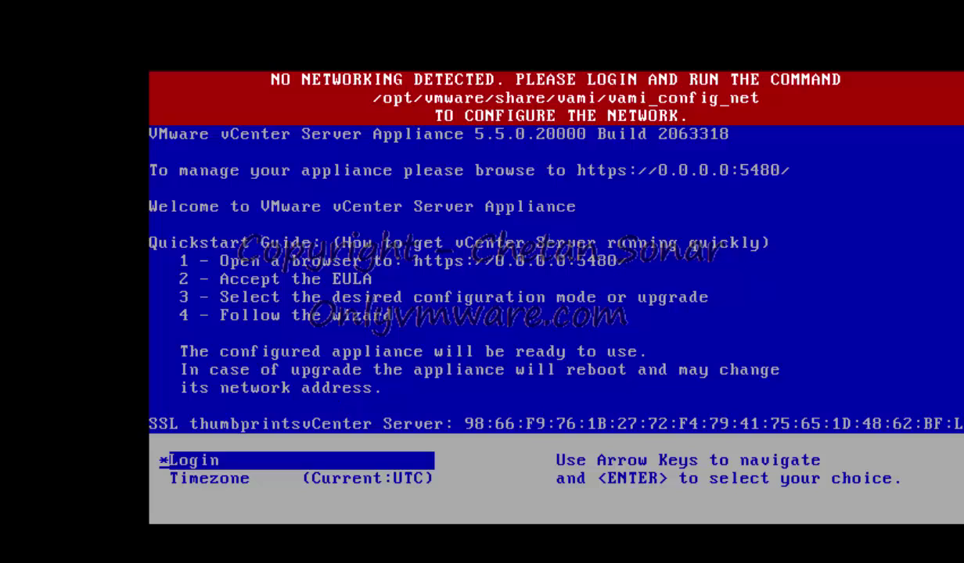
# Log in to the appliance console as root with the account password
pyautogui.press('Return')
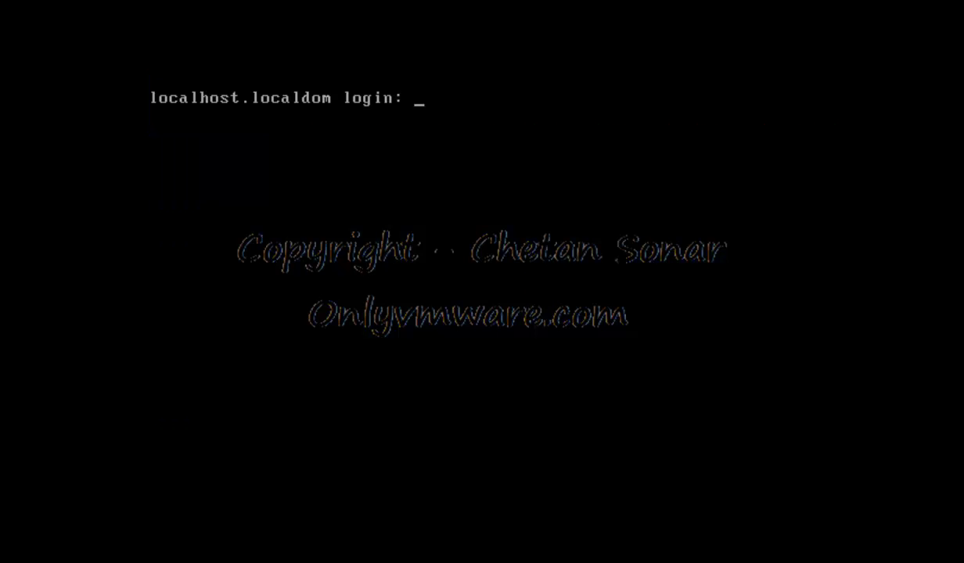
pyautogui.write('root')
pyautogui.press('Return')
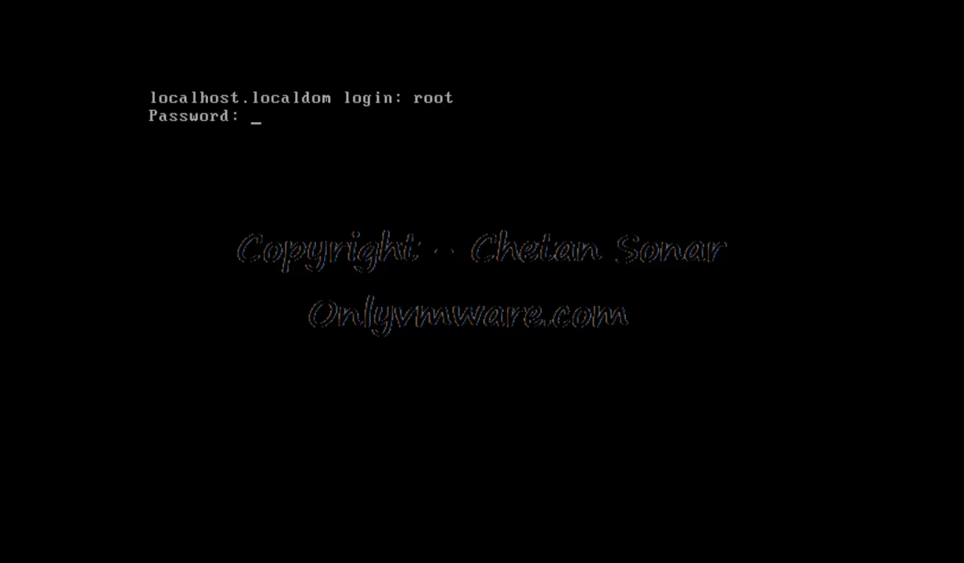
pyautogui.press('Return')
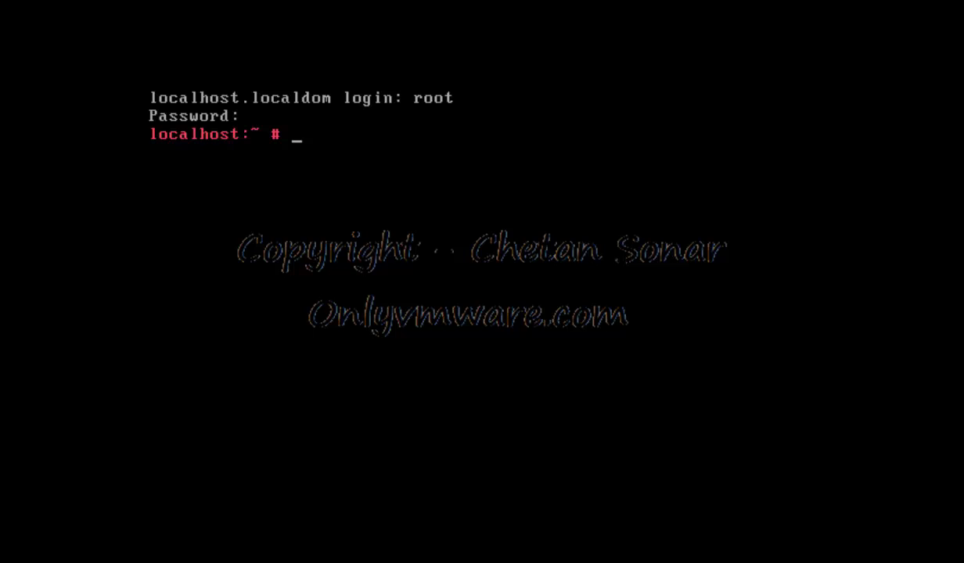
# Run /opt/vmware/share/vami/vami_config_net at the root shell prompt
pyautogui.write('/opt/vmware/')
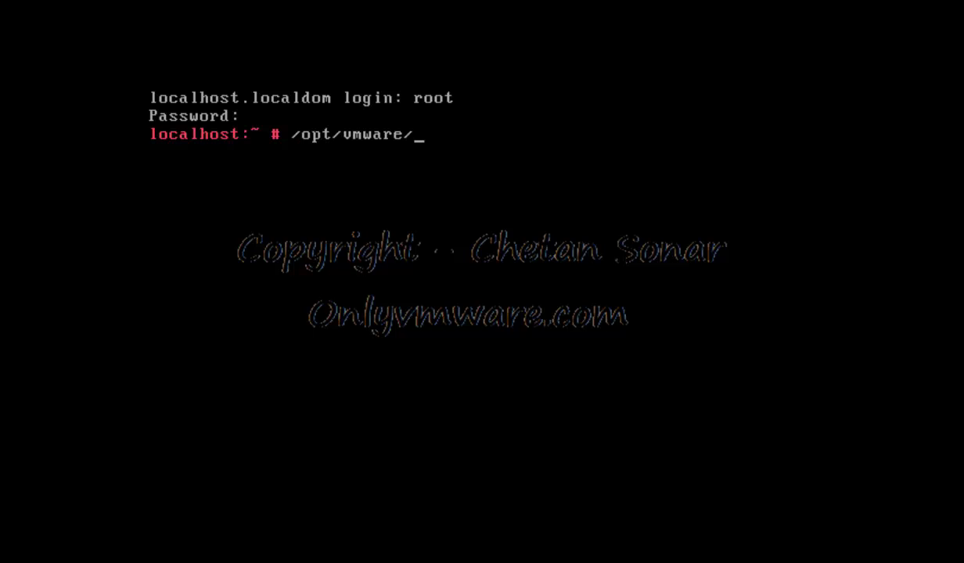
pyautogui.write('share/vami')
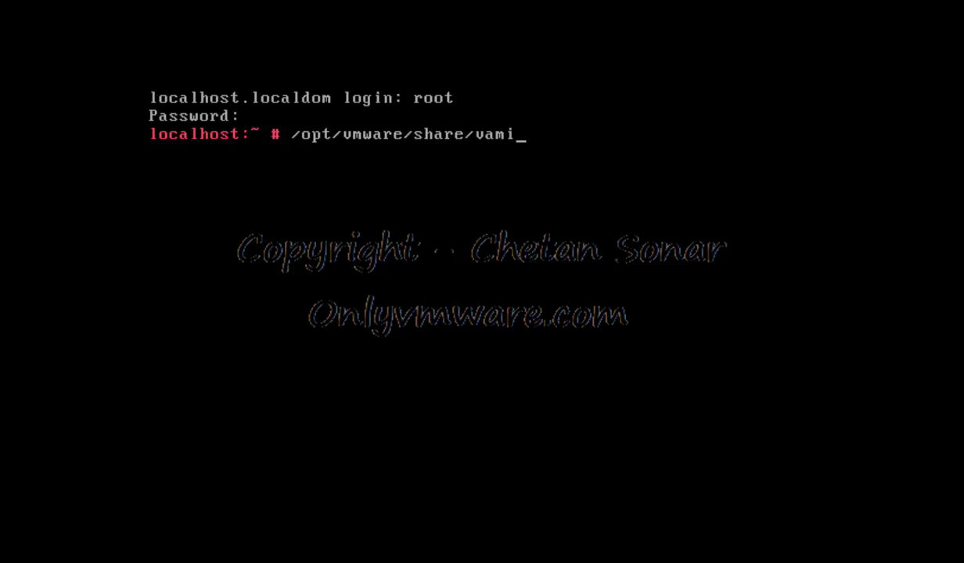
pyautogui.write('/vami_config_s')
pyautogui.press('BackSpace')
pyautogui.write('n')
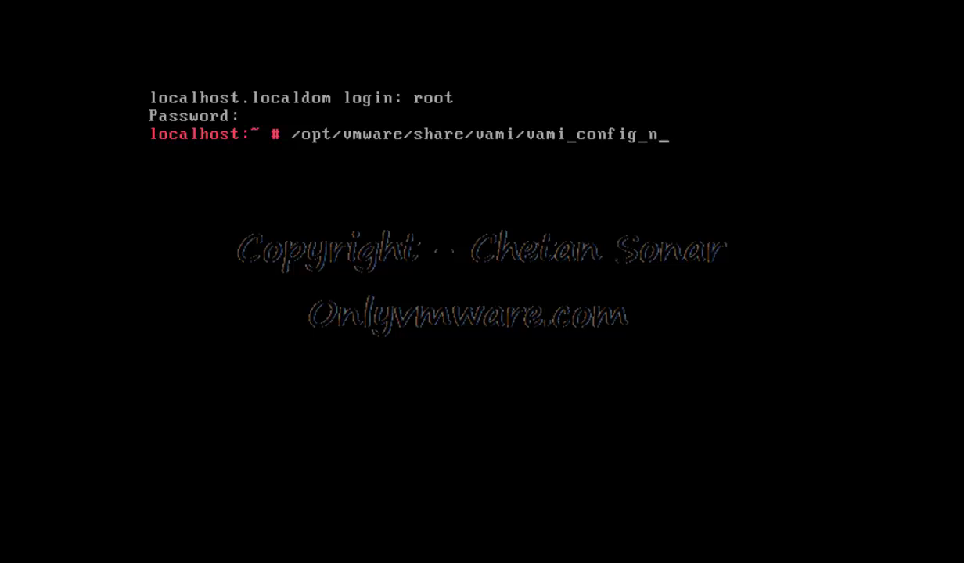
pyautogui.write('et')
pyautogui.press('Return')
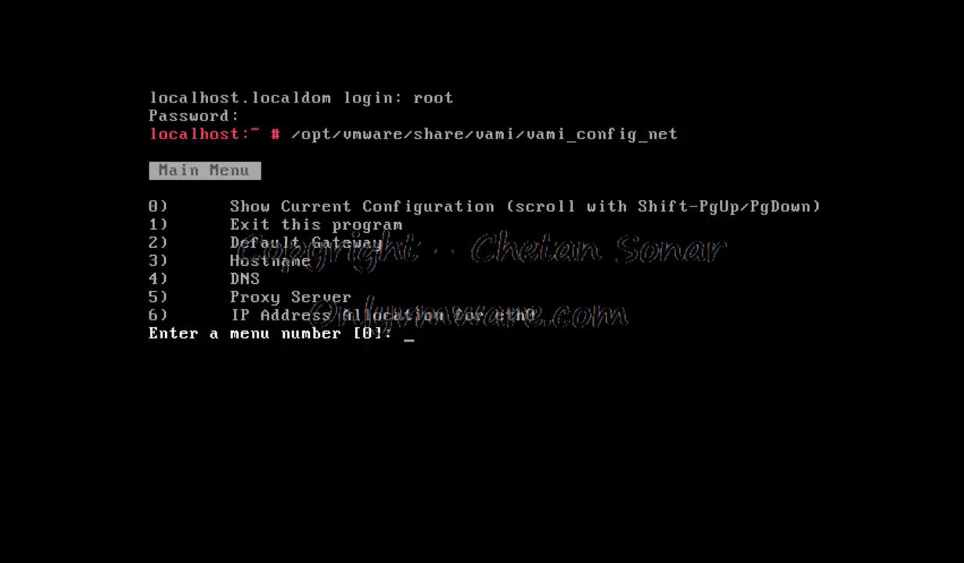
# Show the current config, choose option 6, and pick static IPv4 only for eth0
pyautogui.write('0')
pyautogui.press('Return')
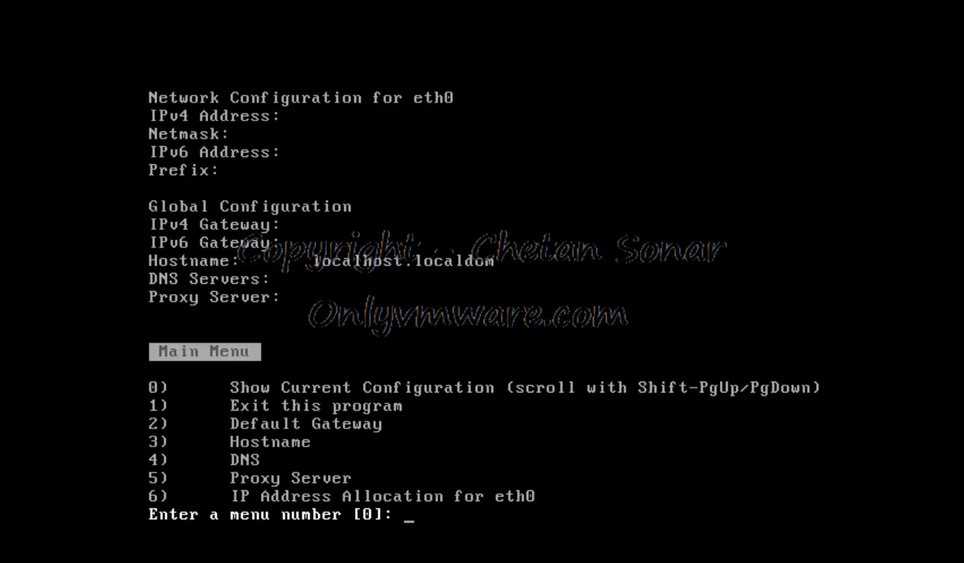
pyautogui.write('6')
pyautogui.press('Return')
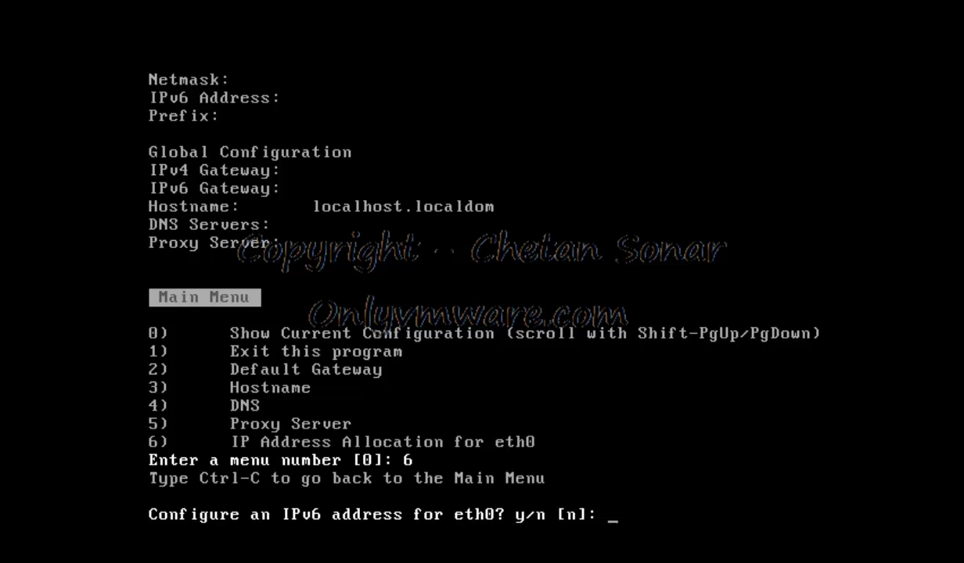
pyautogui.write('n')
pyautogui.press('Return')
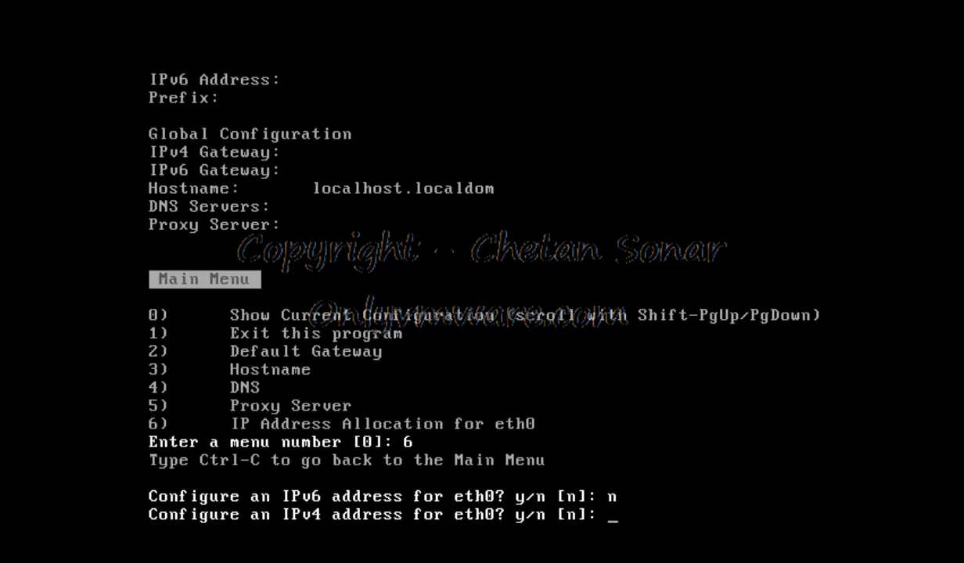
pyautogui.write('y')
pyautogui.press('Return')
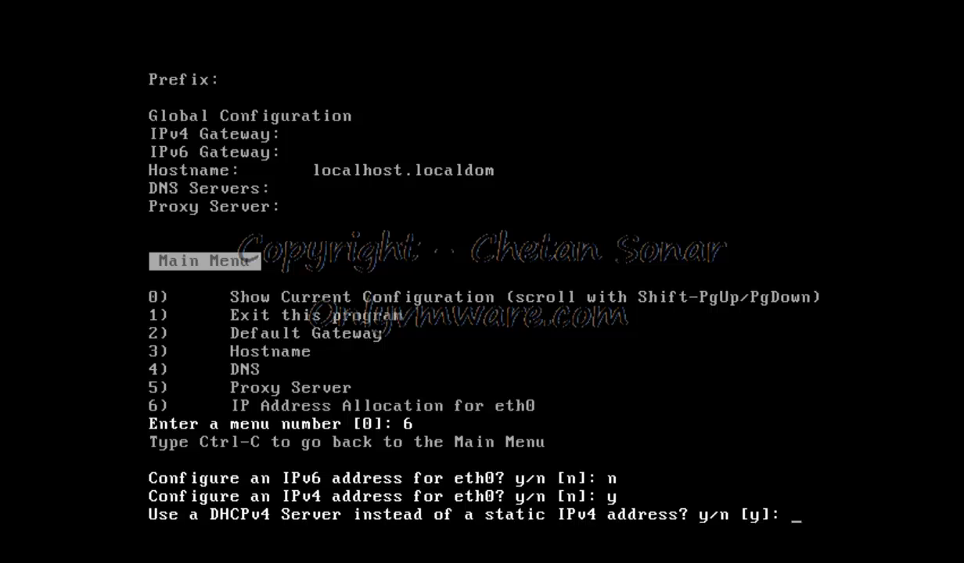
pyautogui.write('n')
pyautogui.press('Return')
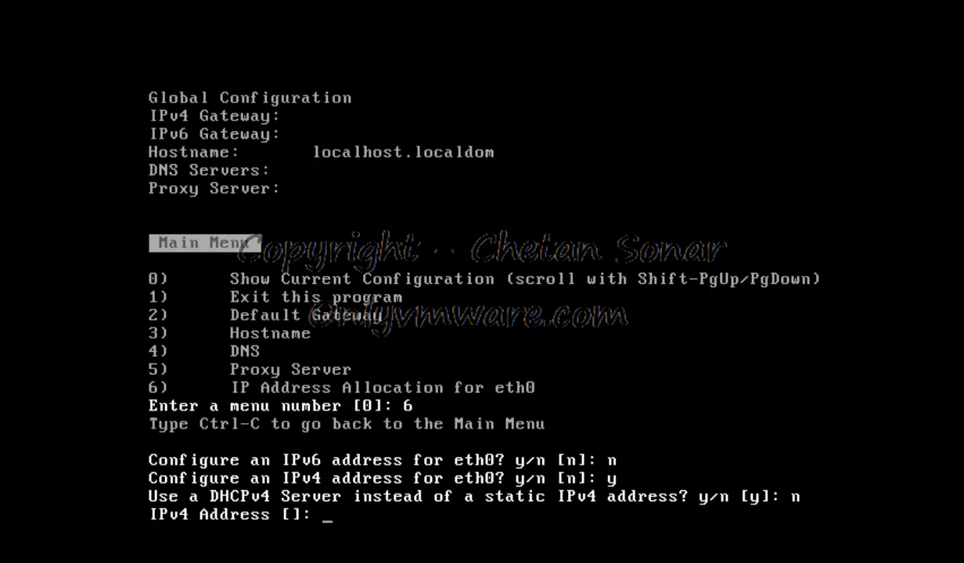
# Enter IPv4 address 172.16.0.4 with netmask 255.255.255.0 and confirm
pyautogui.write('172.16')
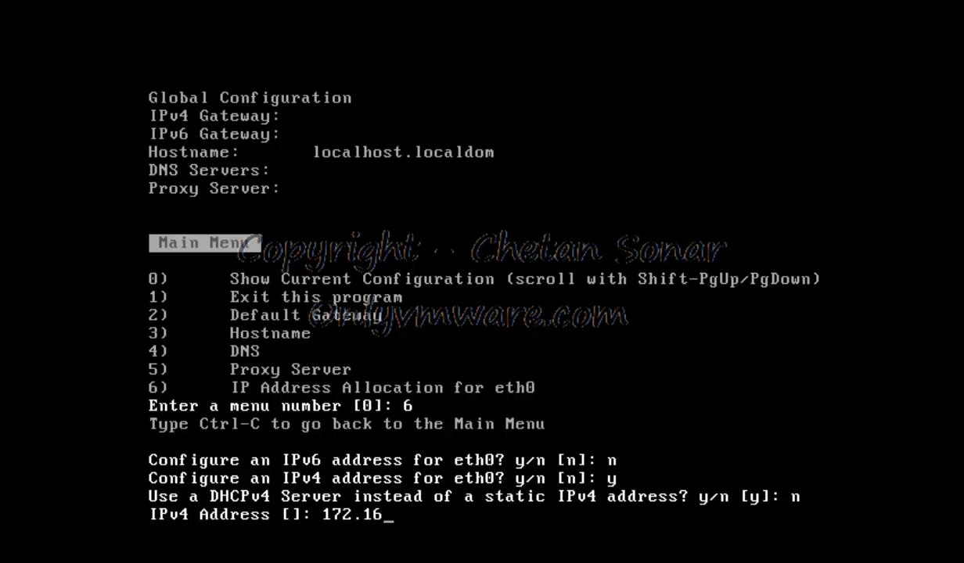
pyautogui.write('.0.4')
pyautogui.press('Return')
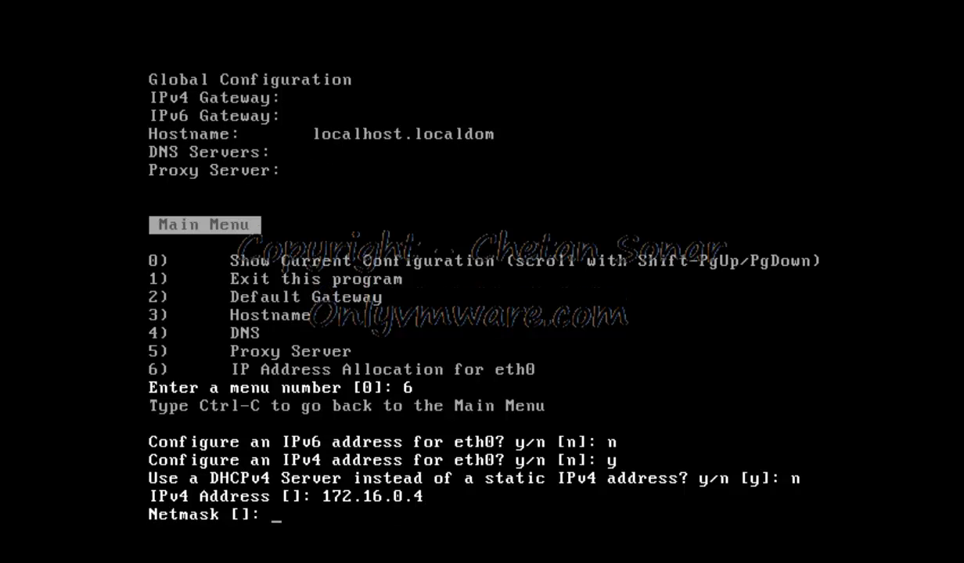
pyautogui.write('255.255.255.0')
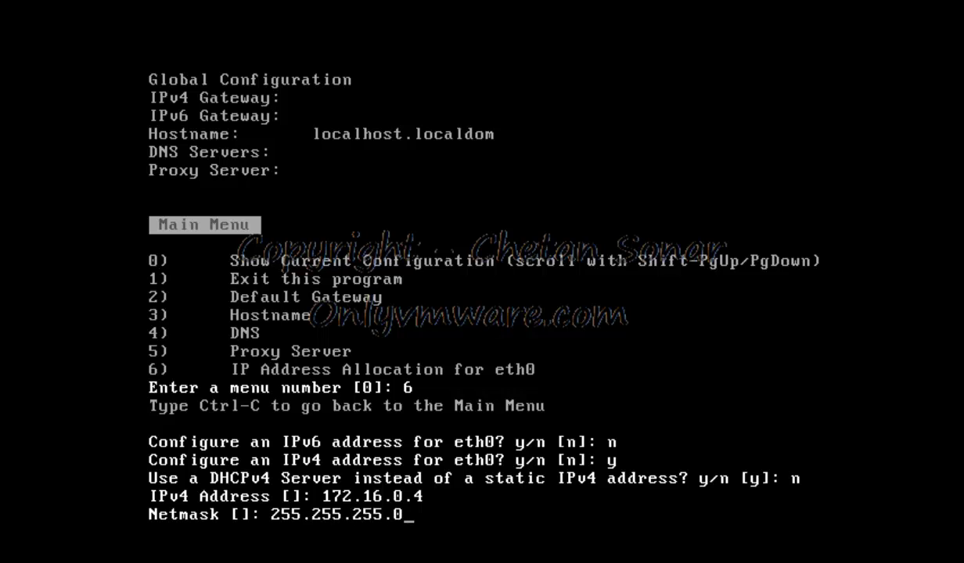
pyautogui.press('Return')
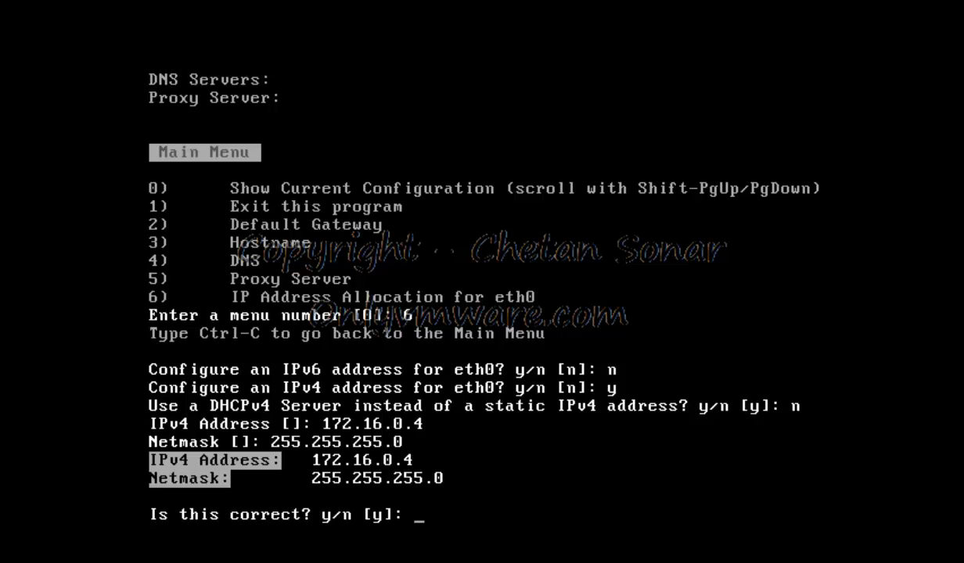
pyautogui.write('y')
pyautogui.press('Return')
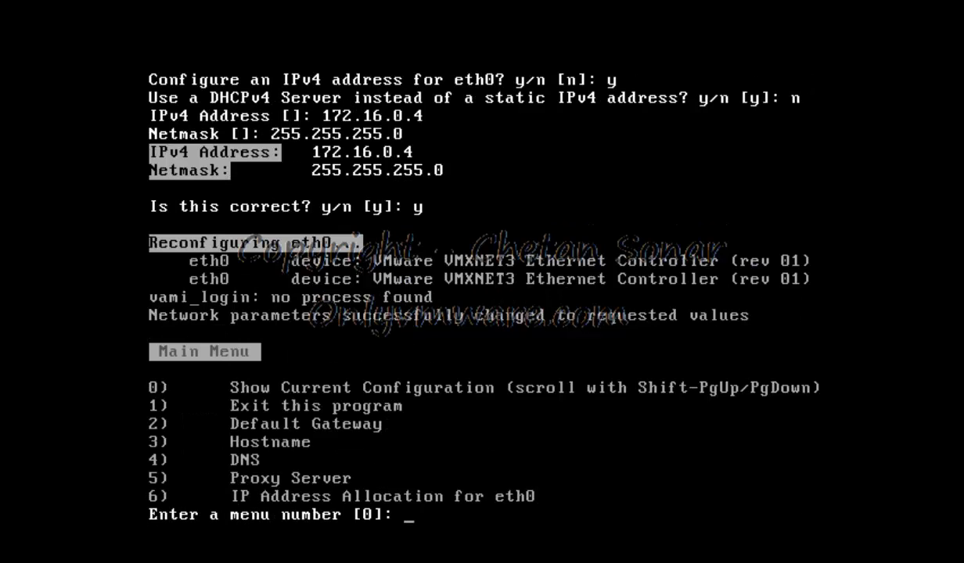
# Set eth0's IPv4 default gateway to 172.16.0.1, leaving IPv6 gateway empty
pyautogui.write('2')
pyautogui.press('Return')
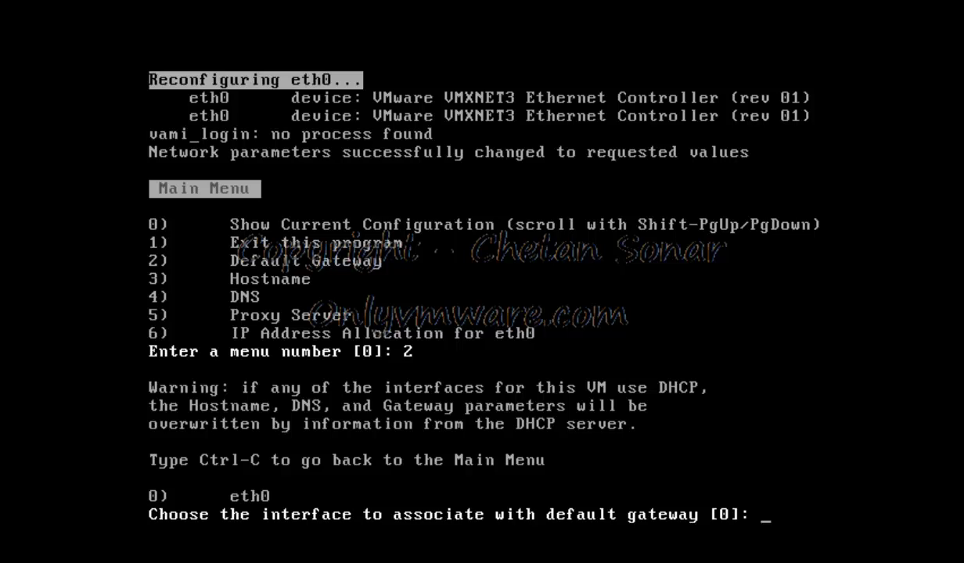
pyautogui.press('Return')
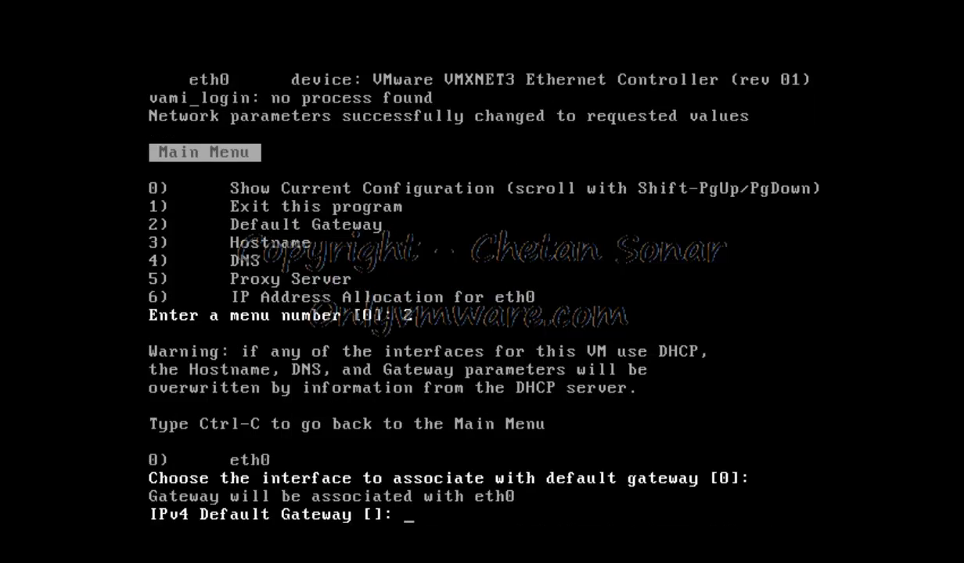
pyautogui.write('172.16.0.1')
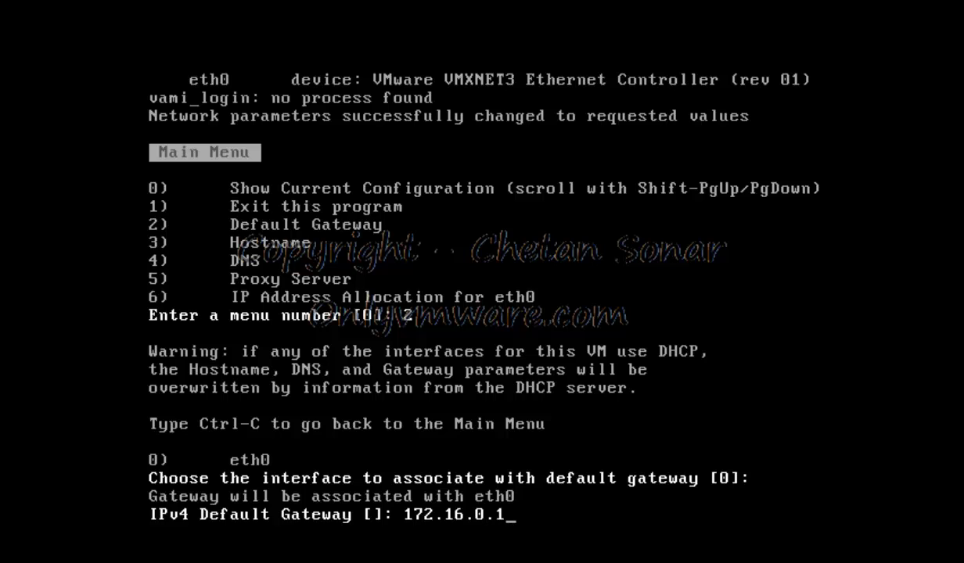
pyautogui.press('Return')
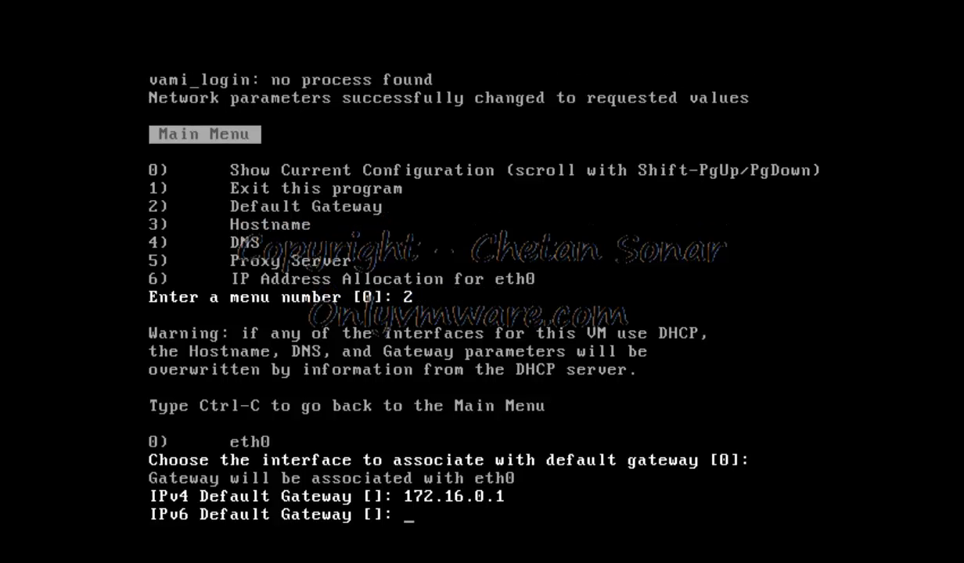
pyautogui.press('Return')
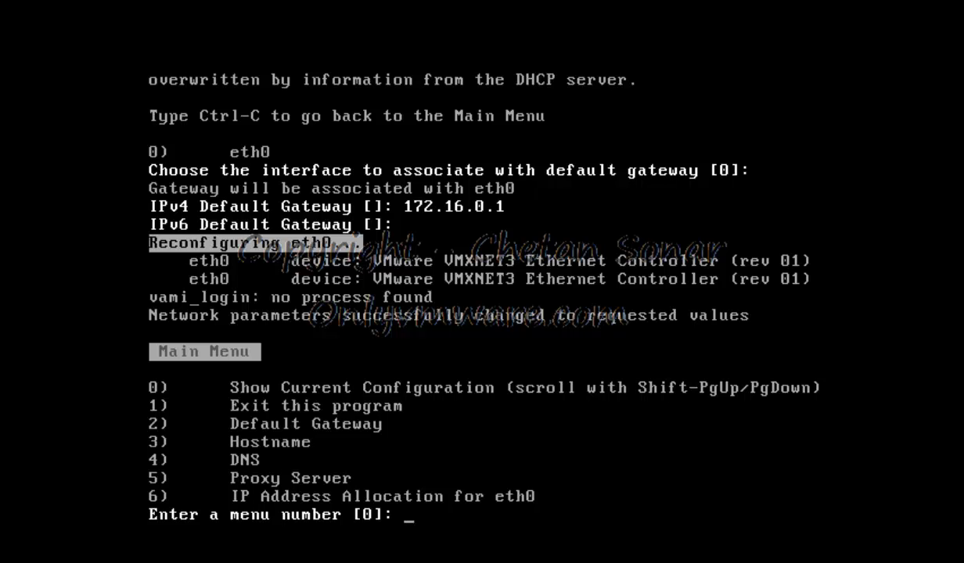
# Set the appliance hostname to vc.onlyvmware.local via option 3
pyautogui.write('3')
pyautogui.press('Return')
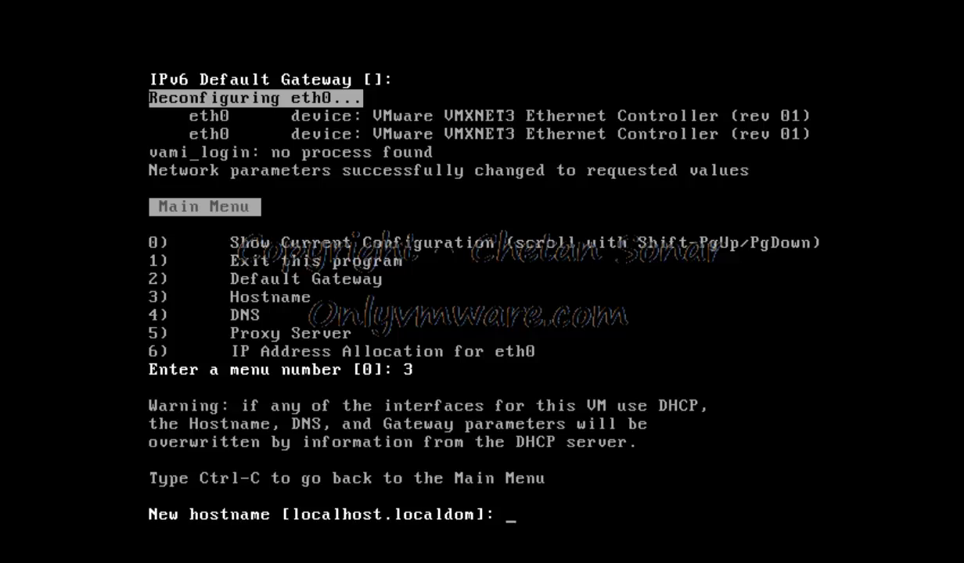
pyautogui.write('vc.onlyv')
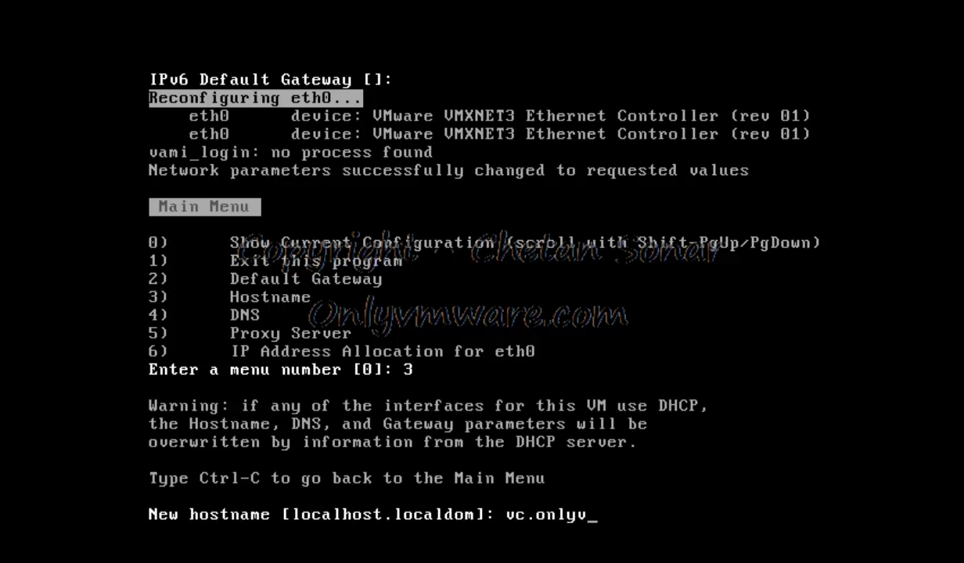
pyautogui.write('mware.local')
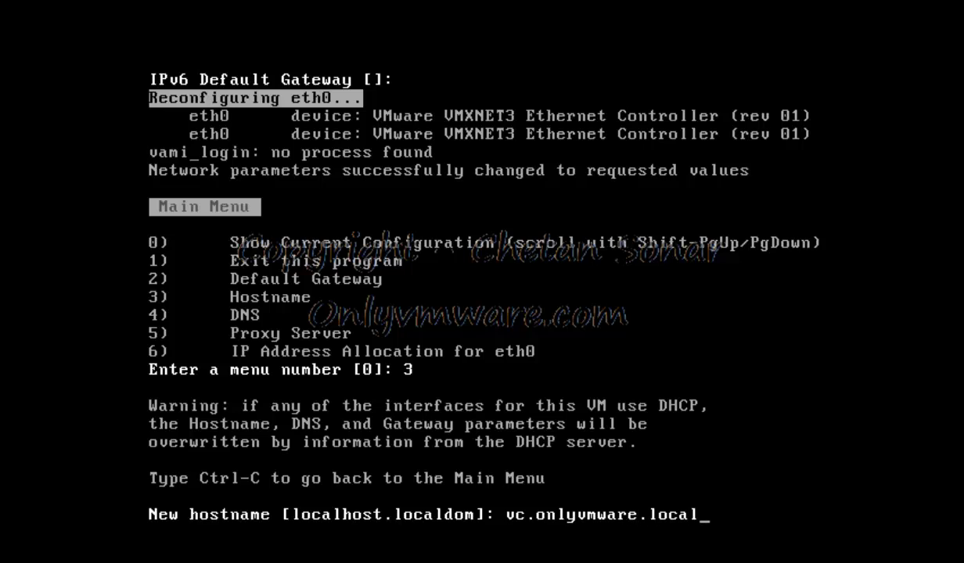
pyautogui.press('Return')
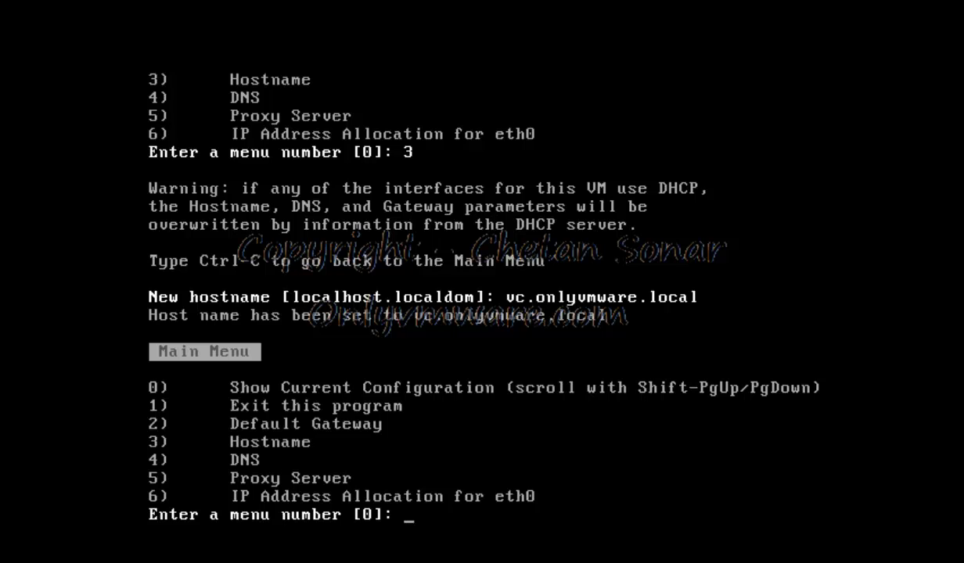
# Set DNS Server 1 to 172.16.0.1, leaving the second DNS server blank
pyautogui.write('4')
pyautogui.press('Return')
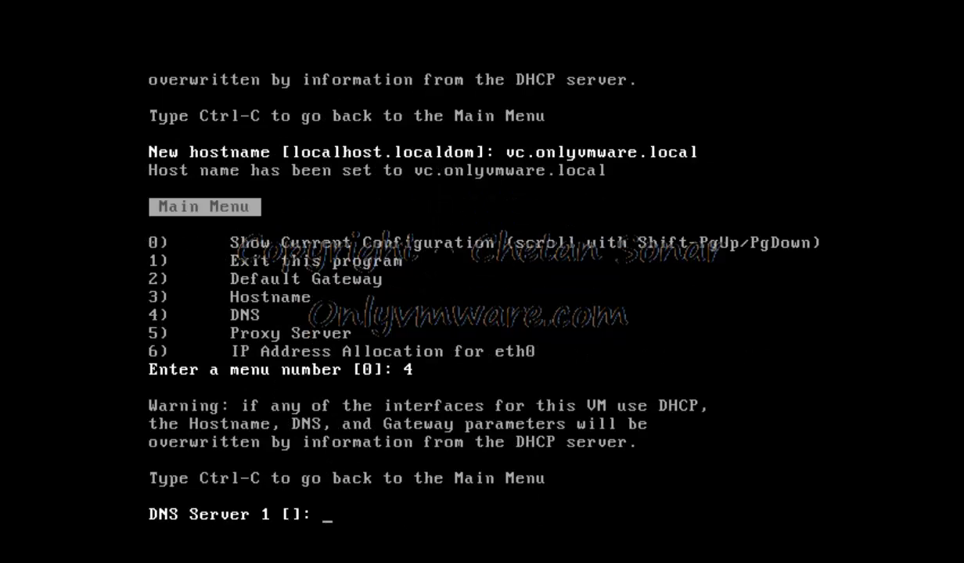
pyautogui.write('172.16.0.1')
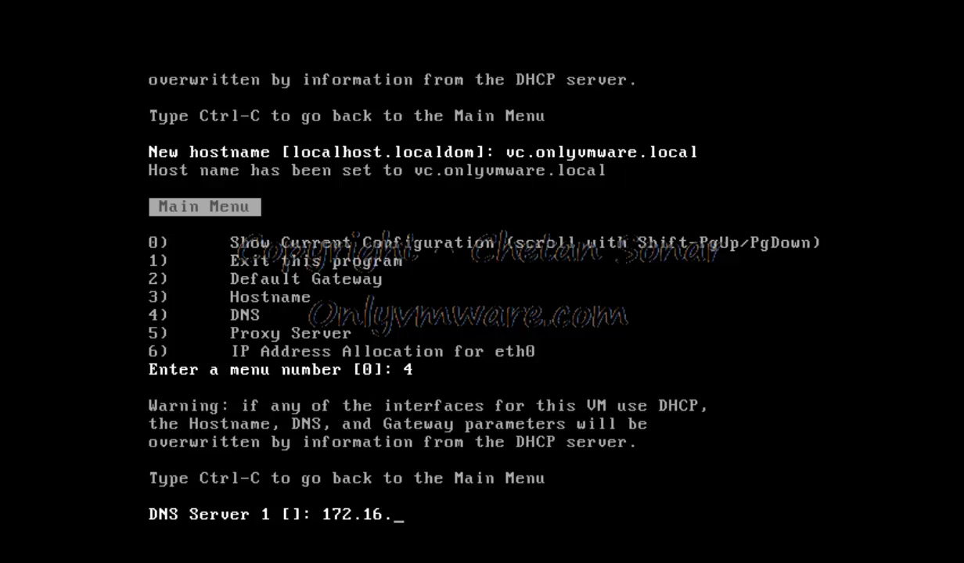
pyautogui.press('Return')
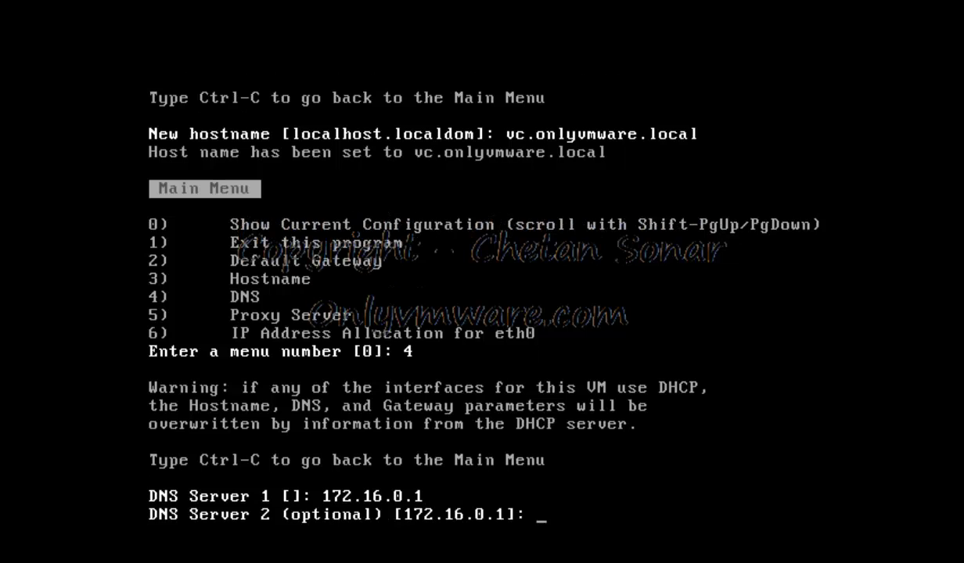
pyautogui.press('Return')
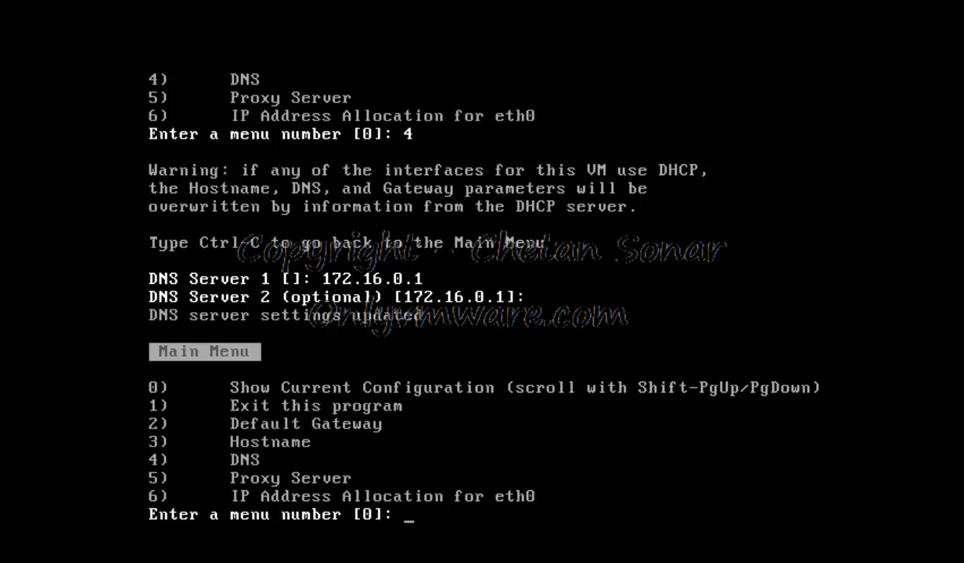
# Review the network configuration, exit the tool, and run ifconfig to check eth0
pyautogui.write('0')
pyautogui.press('Return')
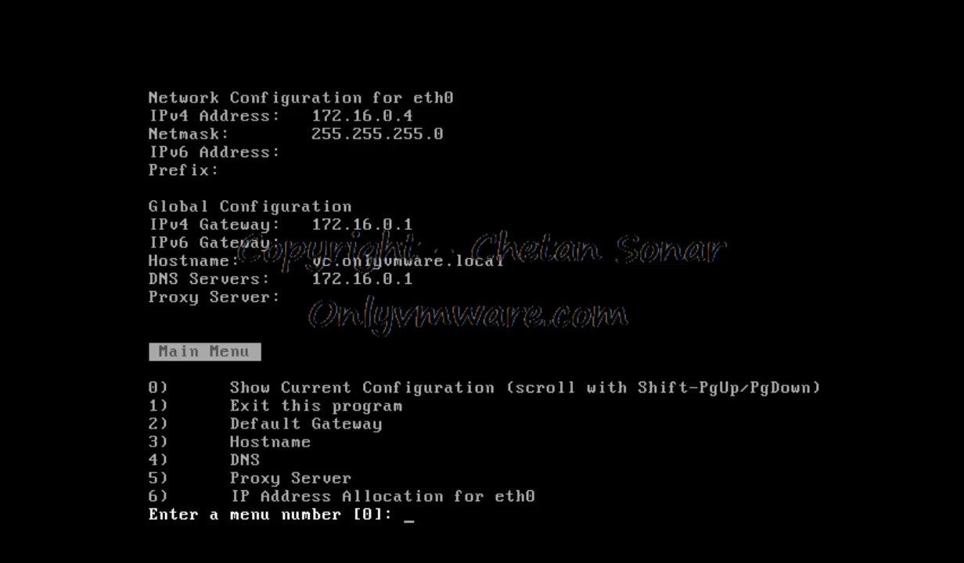
pyautogui.write('1')
pyautogui.press('Return')
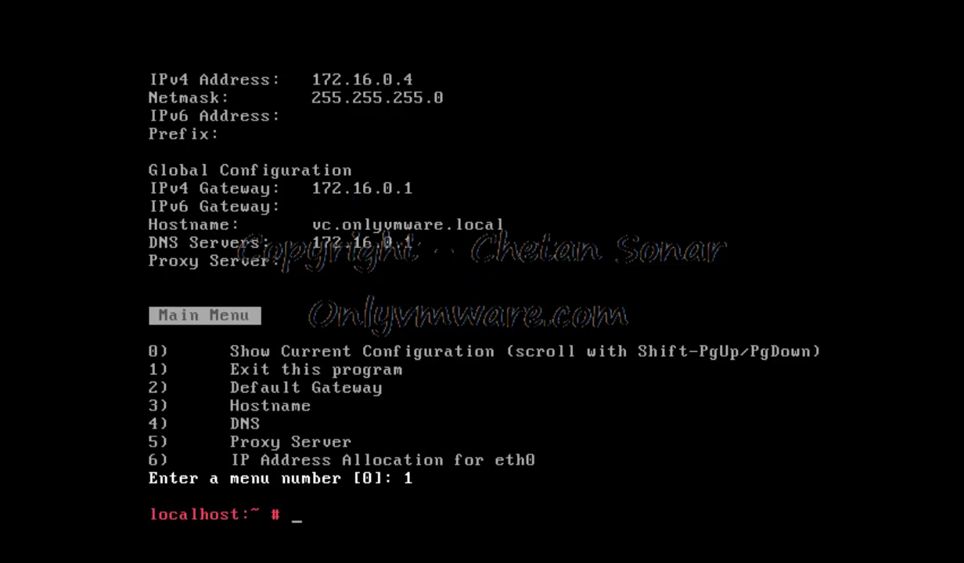
pyautogui.write('ifconfig')
pyautogui.press('Return')
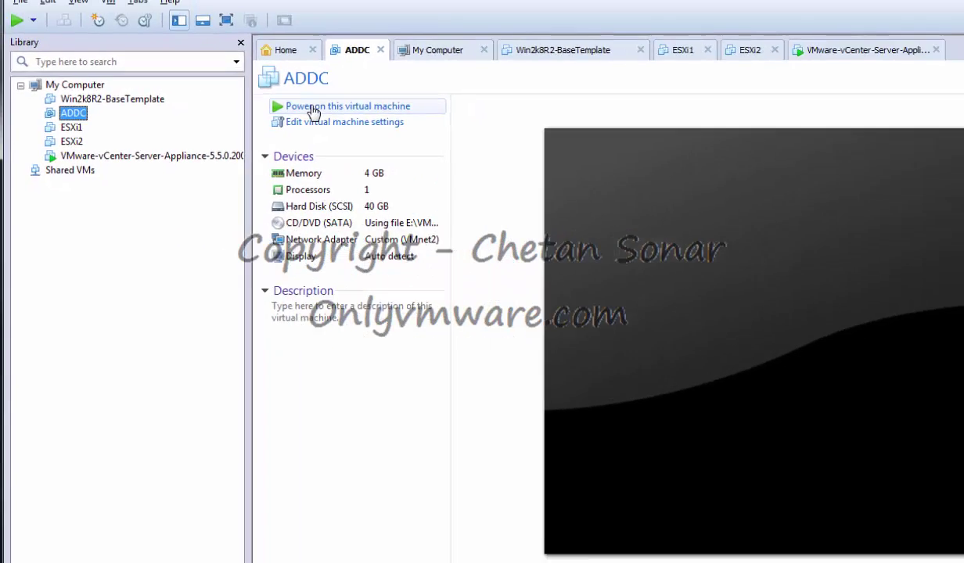
# Power on the ADDC virtual machine and sign in with the administrator password via Ctrl+Alt+Del
pyautogui.click(446, 91)
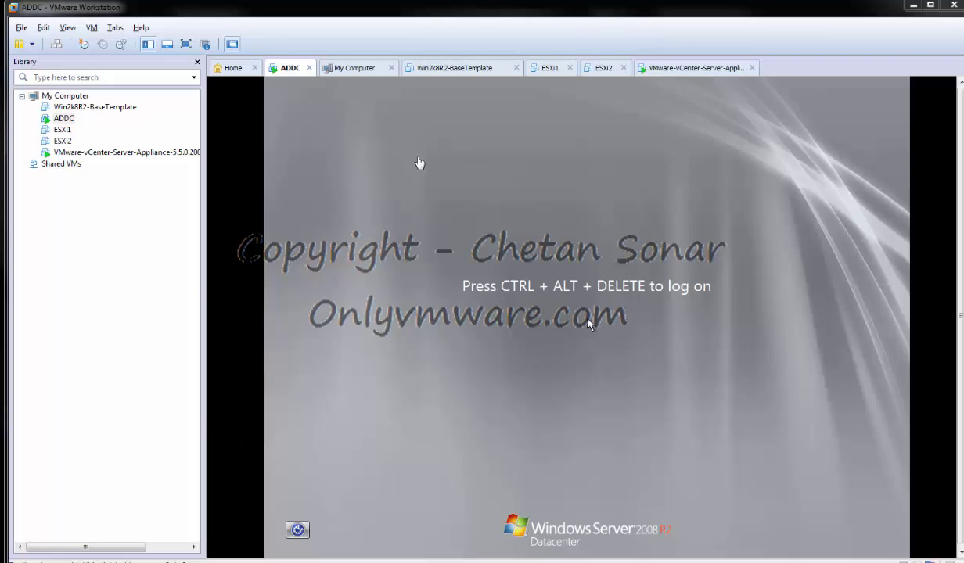
pyautogui.rightClick(274, 68)
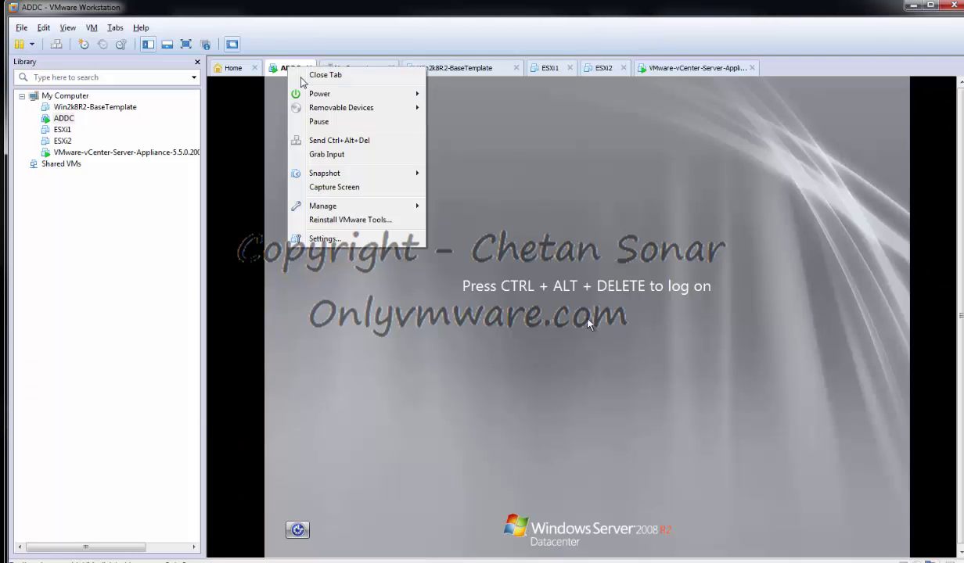
pyautogui.click(324, 138)
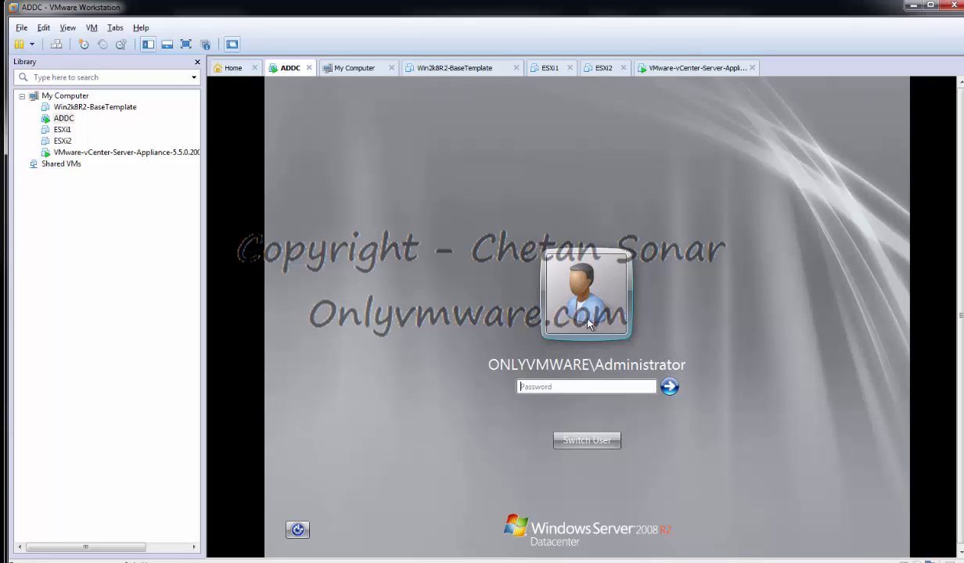
pyautogui.write('**************')
pyautogui.press('Return')
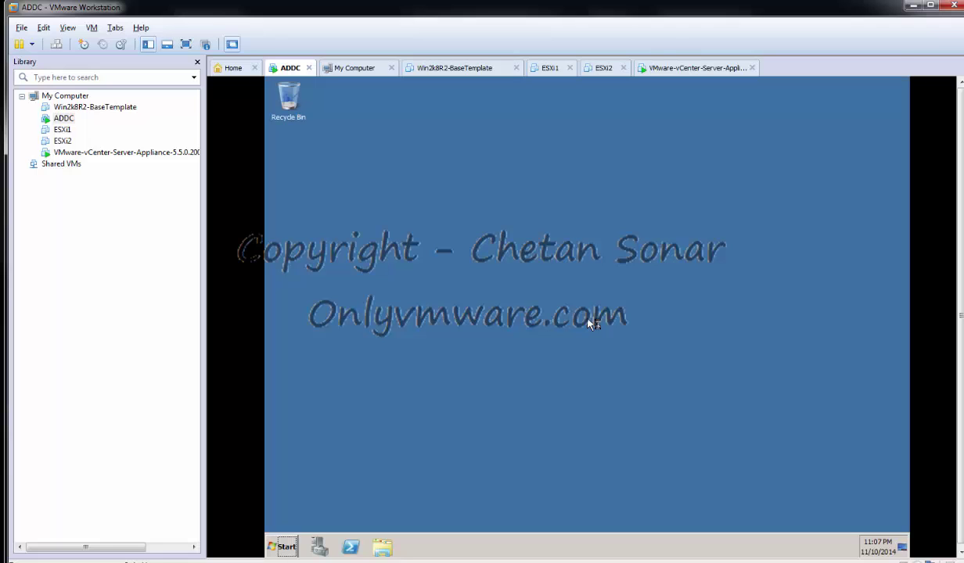
# Launch DNS Manager and open the onlyvmware.local forward lookup zone
pyautogui.click(281, 546)
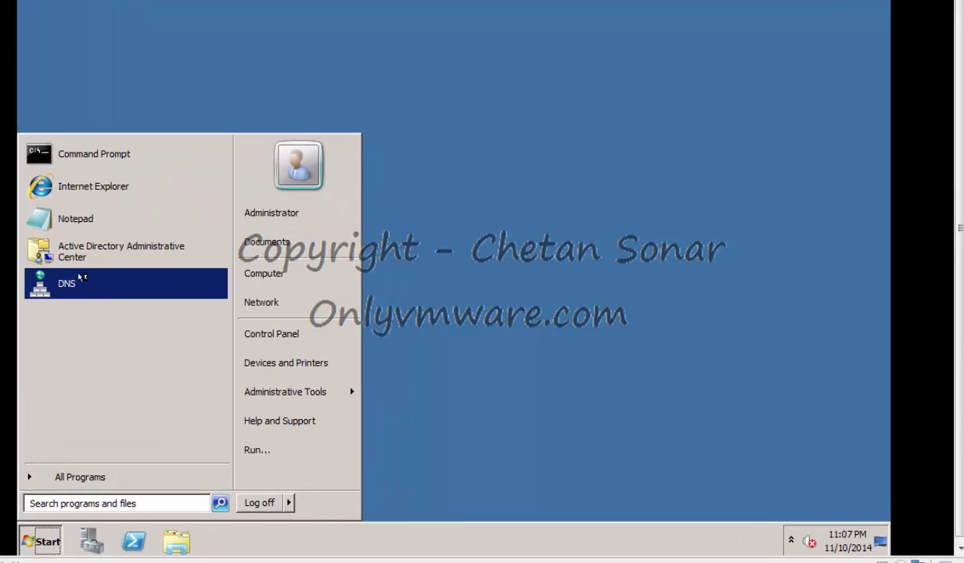
pyautogui.click(81, 277)
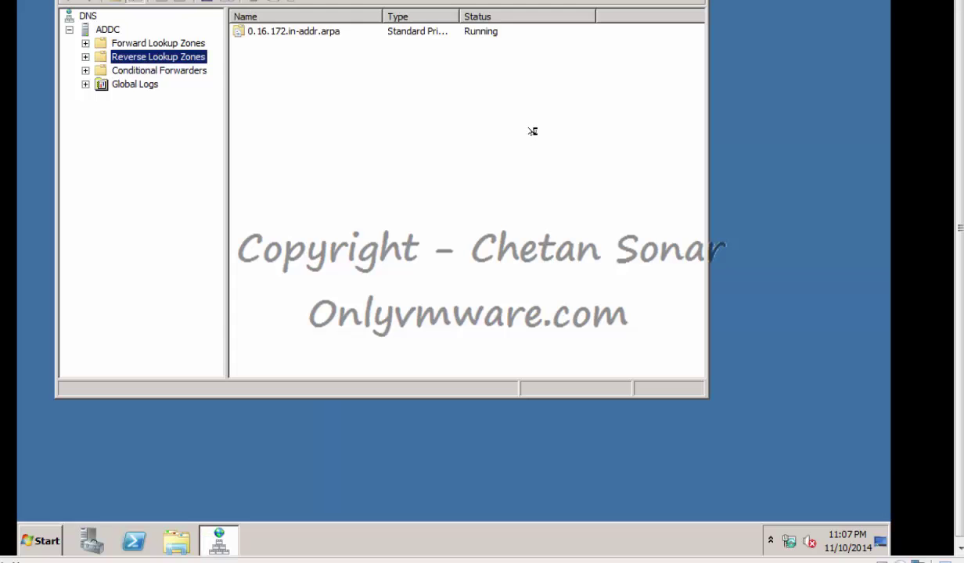
pyautogui.doubleClick(142, 40)
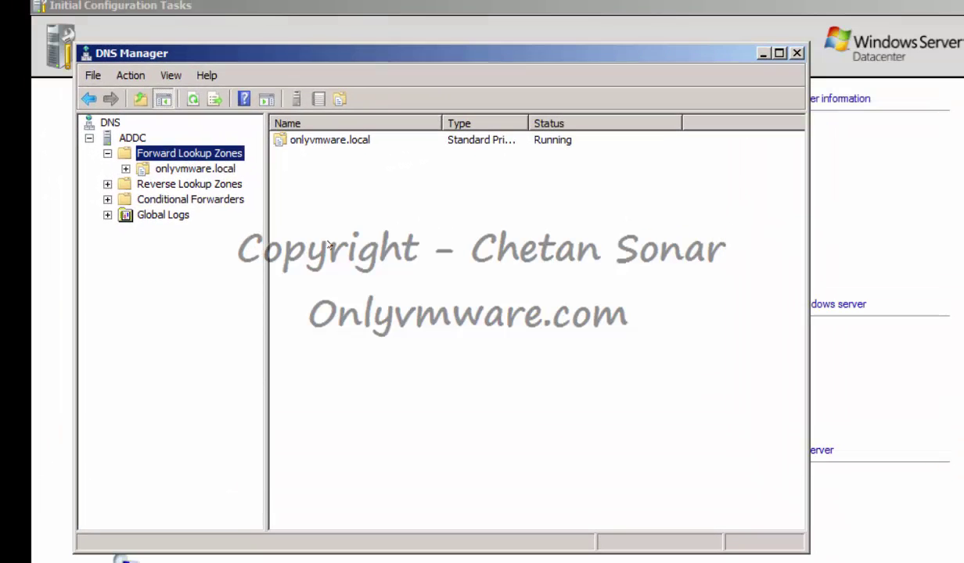
pyautogui.doubleClick(328, 140)
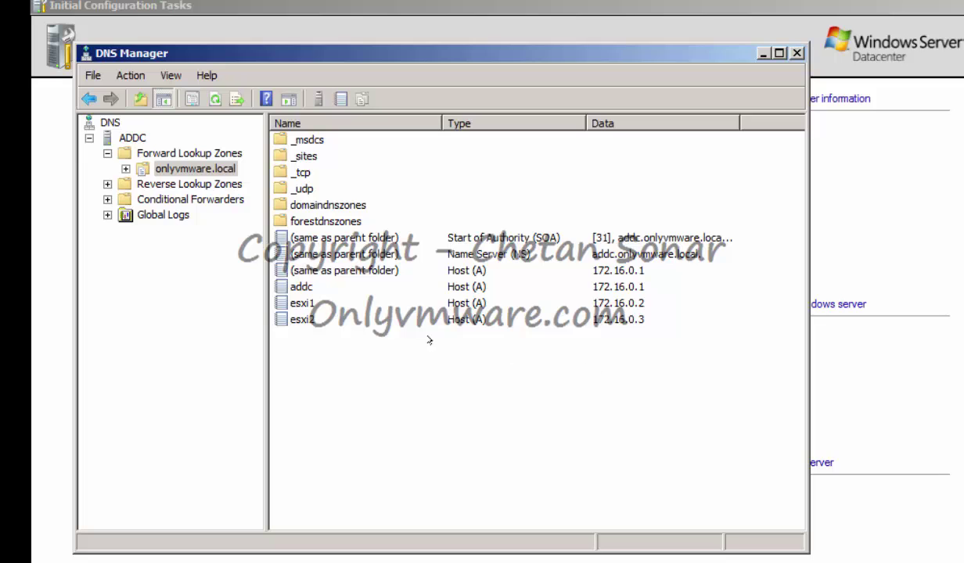
# Add host record vc at 172.16.0.4, also creating its PTR record
pyautogui.rightClick(349, 355)
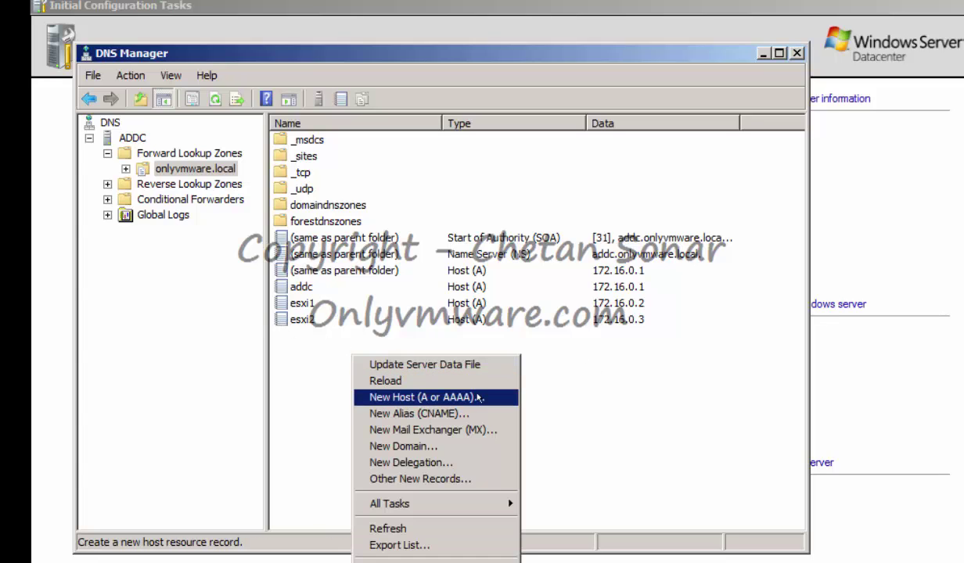
pyautogui.click(389, 397)
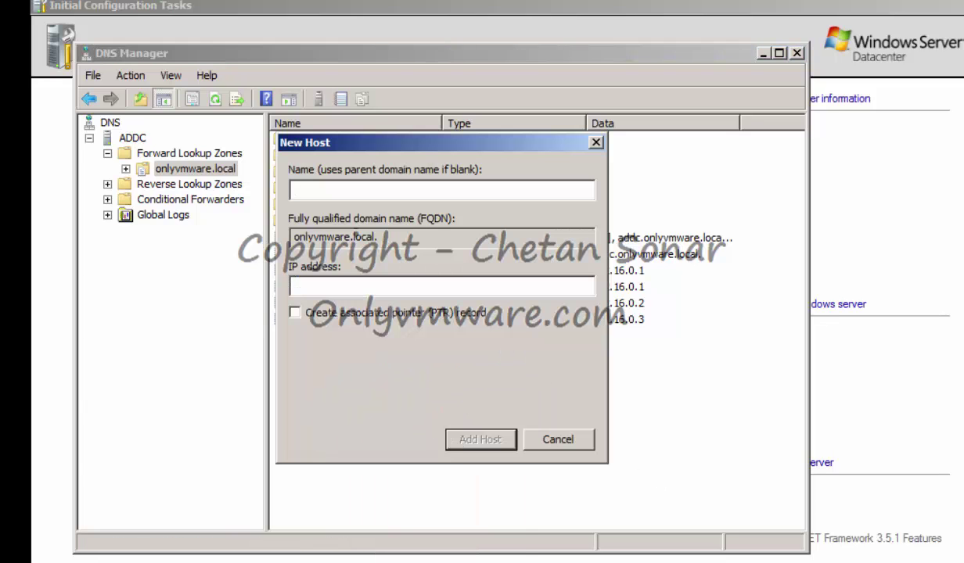
pyautogui.write('vc')
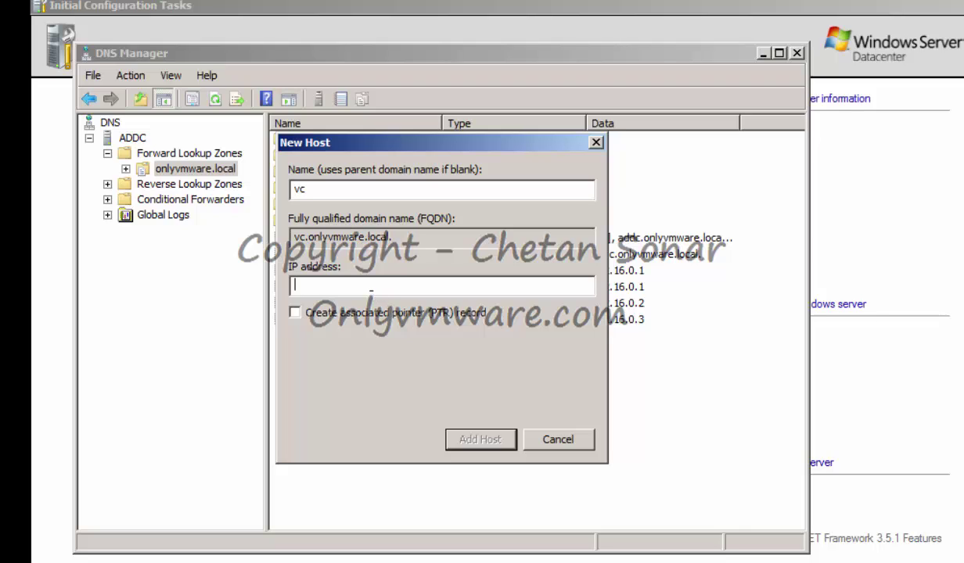
pyautogui.write('172.16.0.4')
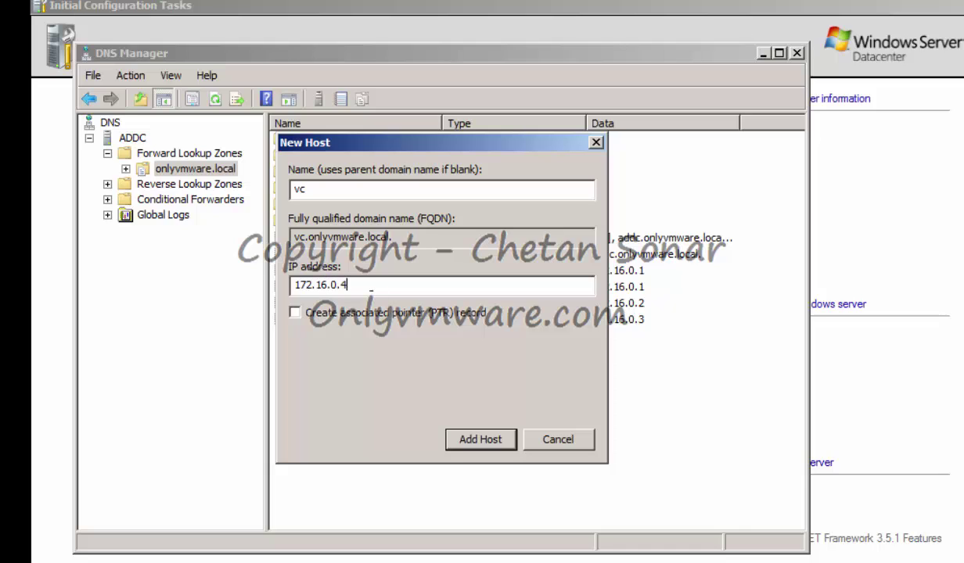
pyautogui.click(295, 312)
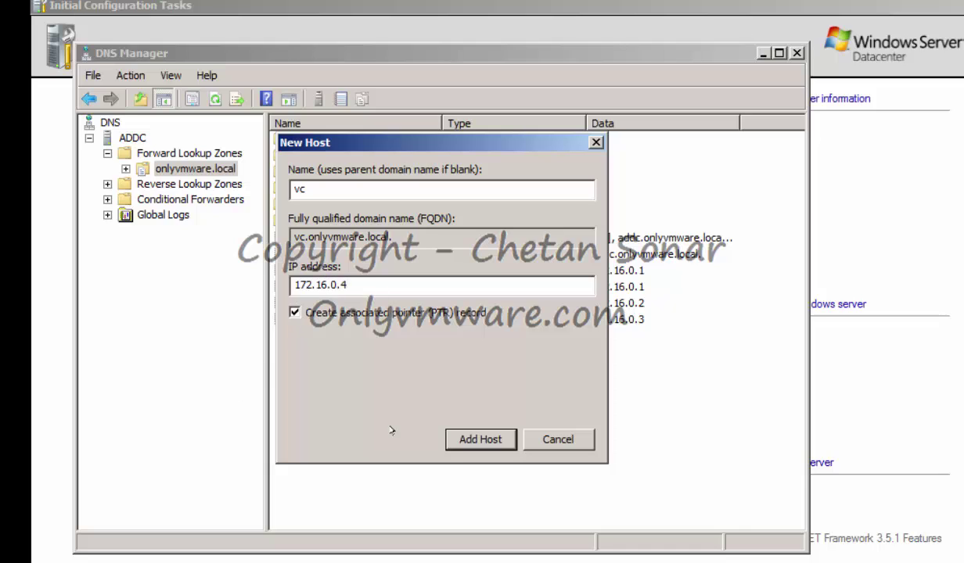
pyautogui.click(474, 436)
pyautogui.click(652, 406)
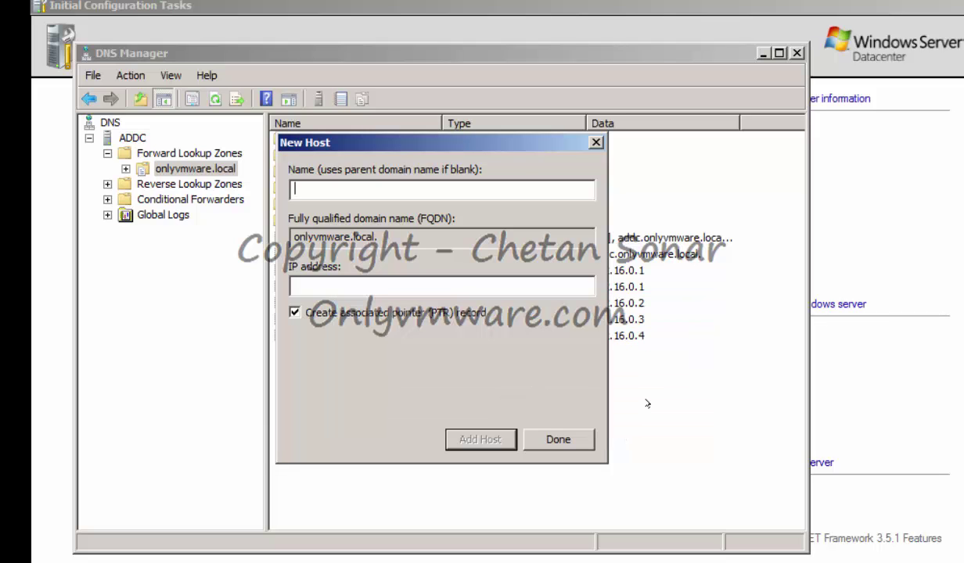
pyautogui.click(539, 439)
# Check the 172.16.0.4 pointer record in 0.16.172.in-addr.arpa, then bring up the vCenter appliance console
pyautogui.doubleClick(176, 183)
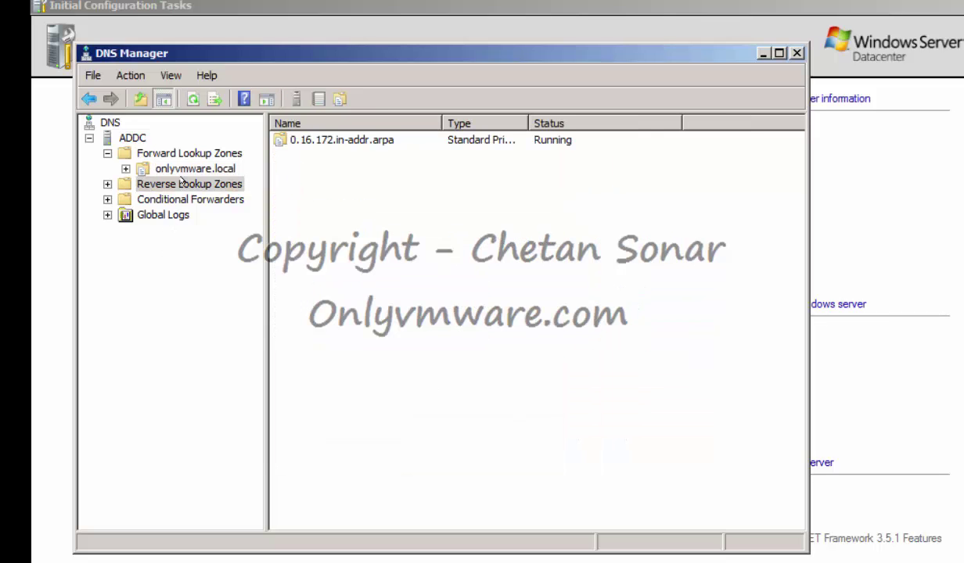
pyautogui.click(182, 200)
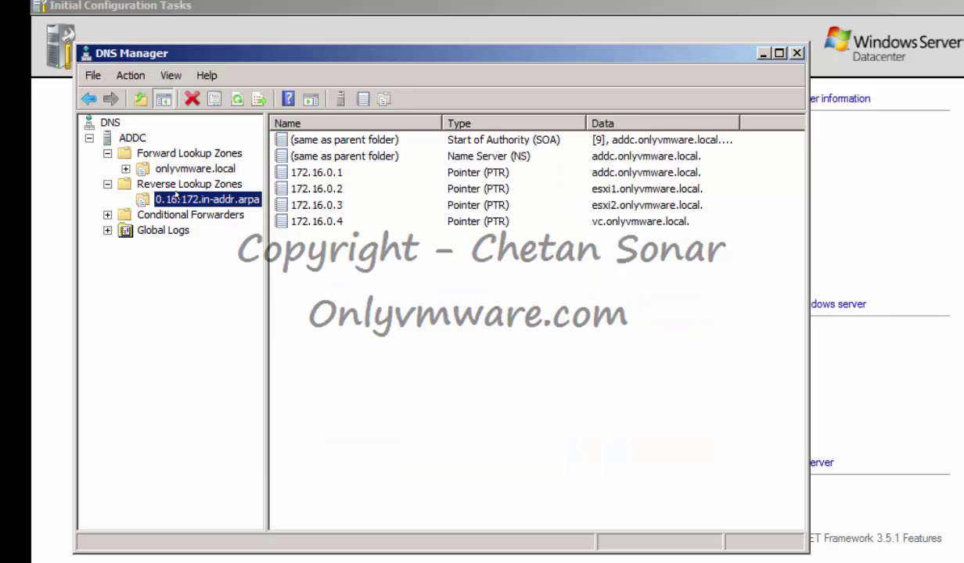
pyautogui.click(358, 269)
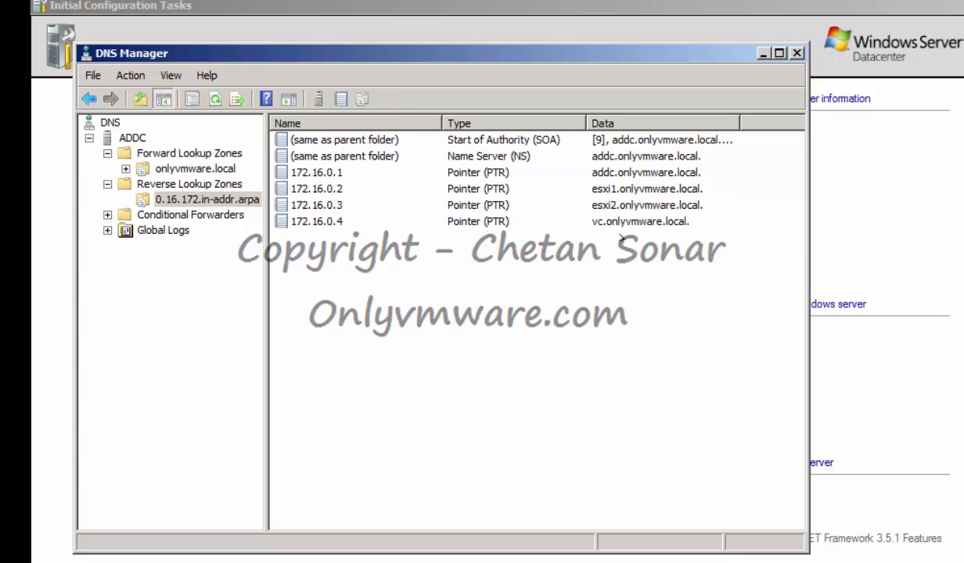
pyautogui.click(599, 221)
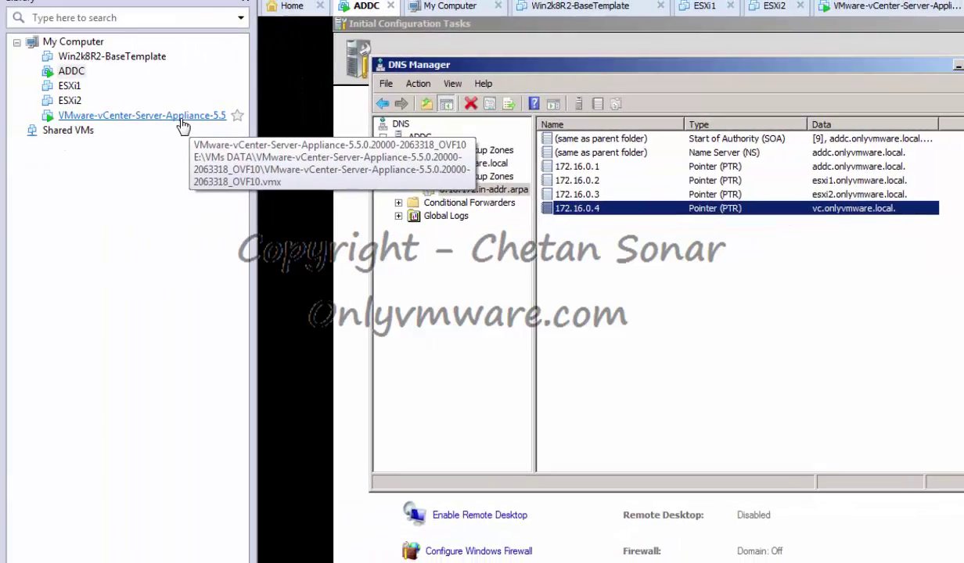
pyautogui.doubleClick(165, 127)
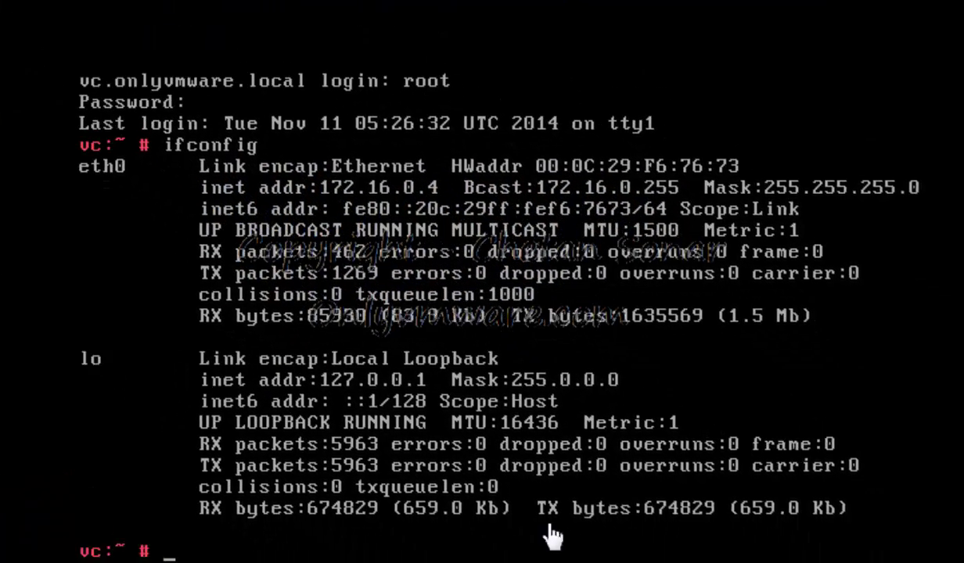
# From the appliance shell, ping 172.16.0.1 (answers) and 172.16.0.2 (unreachable), stopping each with Ctrl+C
pyautogui.write('pin')
pyautogui.write('p')
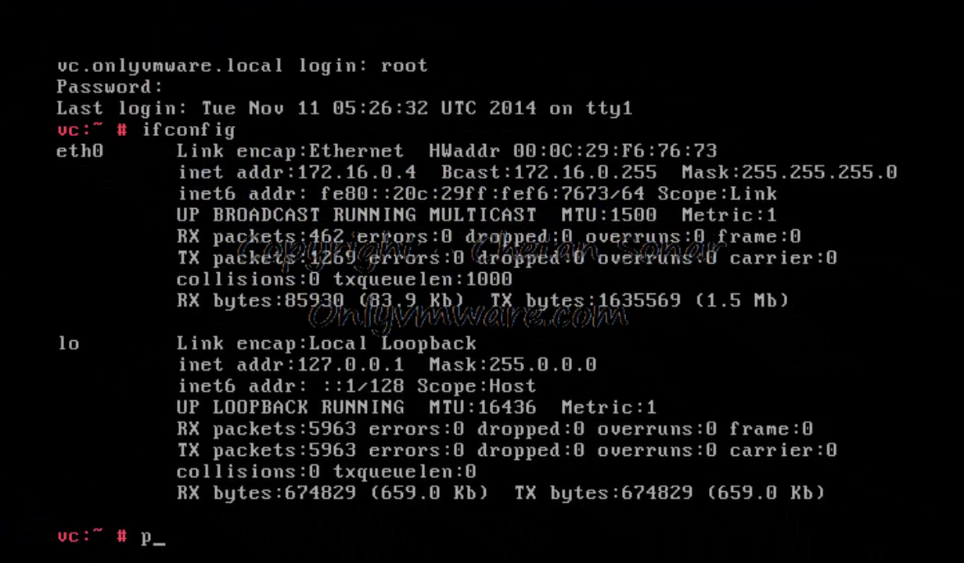
pyautogui.write('ing 1')
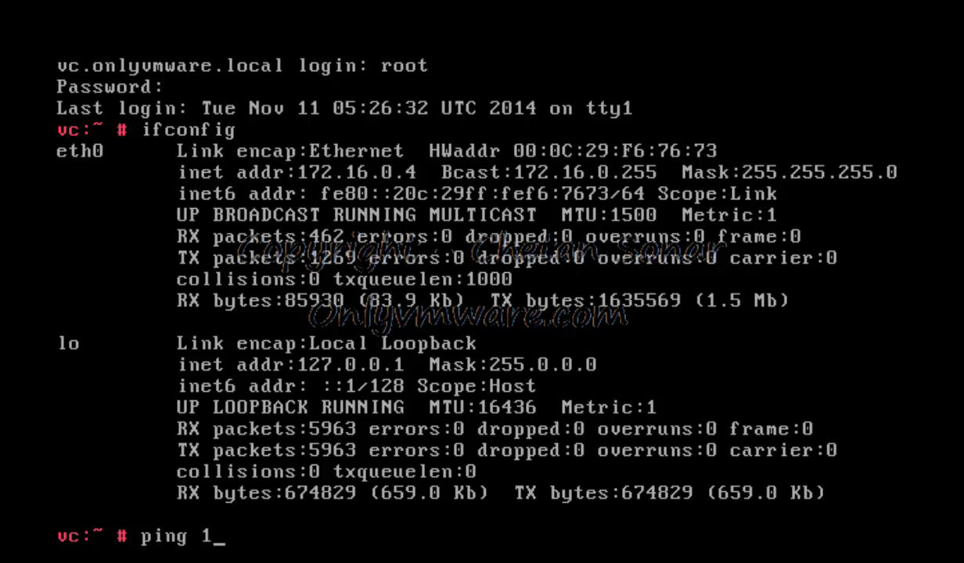
pyautogui.write('72.16.0.1')
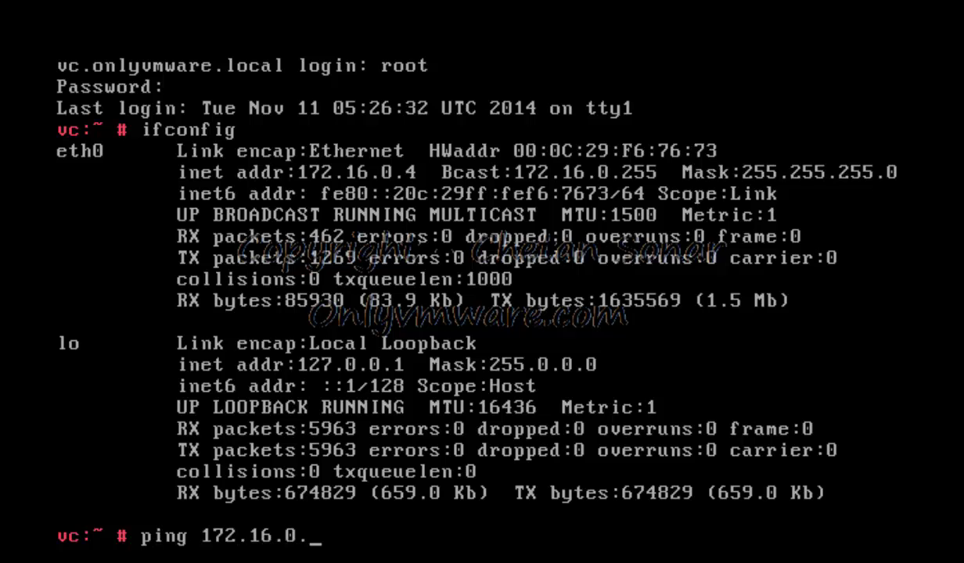
pyautogui.press('Return')
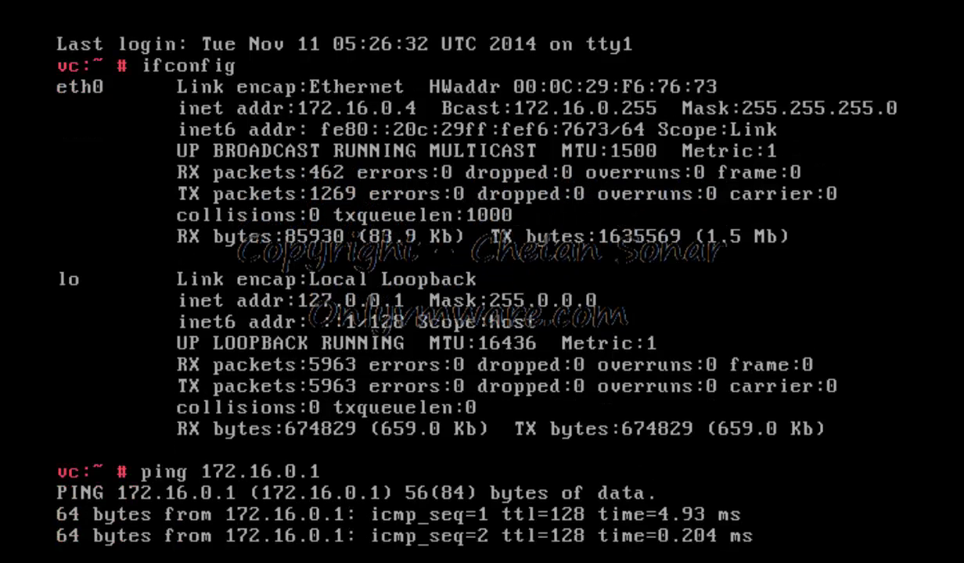
pyautogui.hotkey('ctrl', 'c')
pyautogui.write('pin')
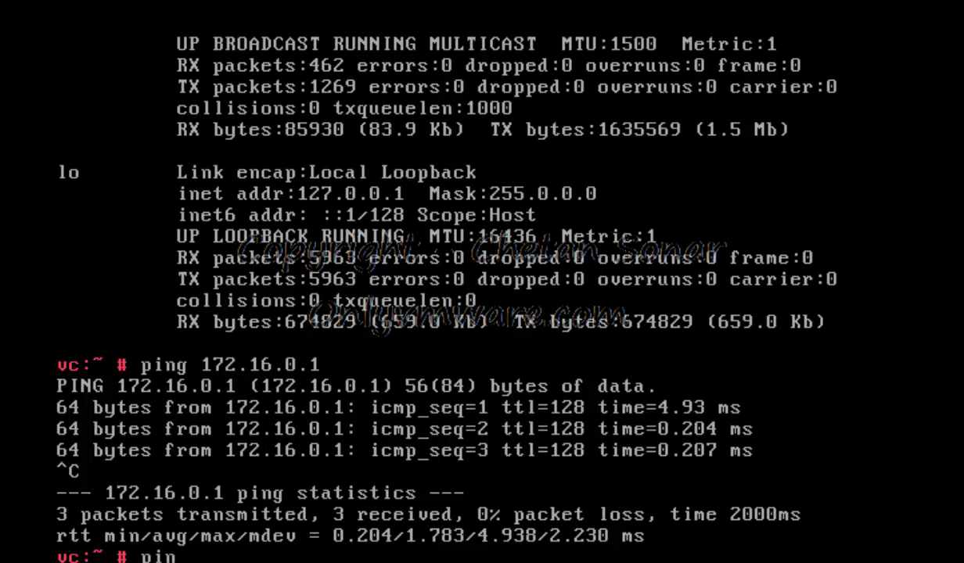
pyautogui.write('g 172.16.0.2')
pyautogui.press('Return')
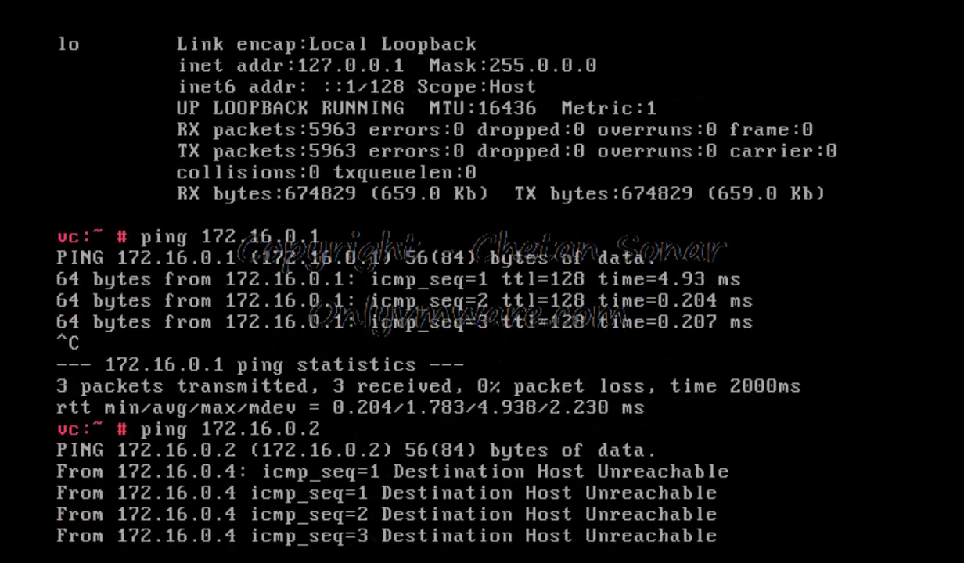
pyautogui.hotkey('ctrl', 'c')
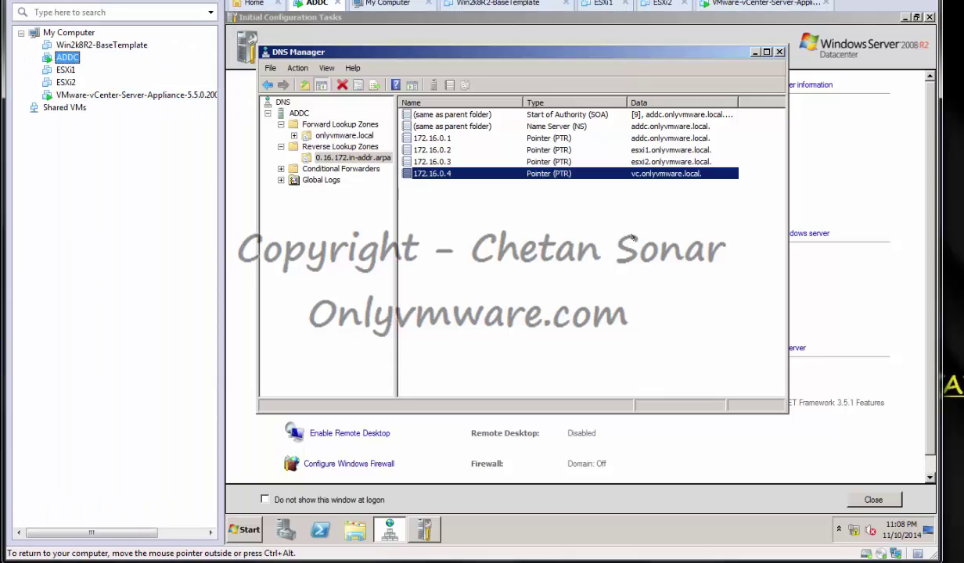
# Close DNS Manager, minimize Initial Configuration Tasks, and launch Internet Explorer
pyautogui.click(750, 50)
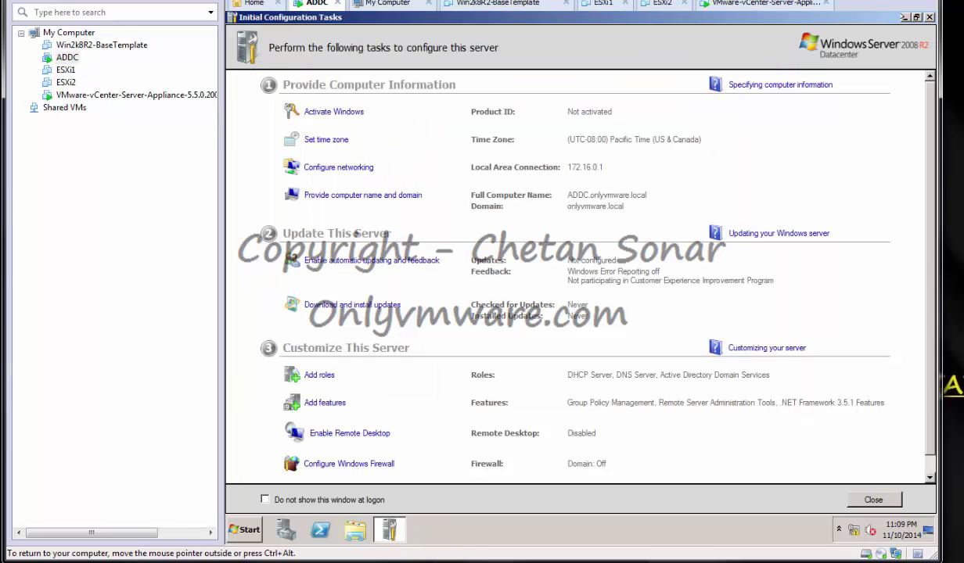
pyautogui.click(903, 16)
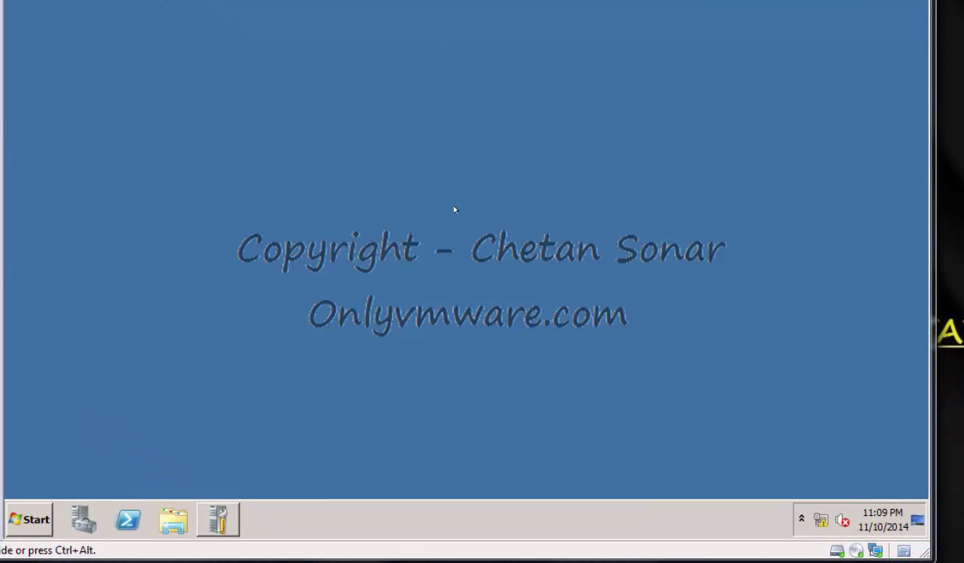
pyautogui.click(33, 503)
pyautogui.click(85, 144)
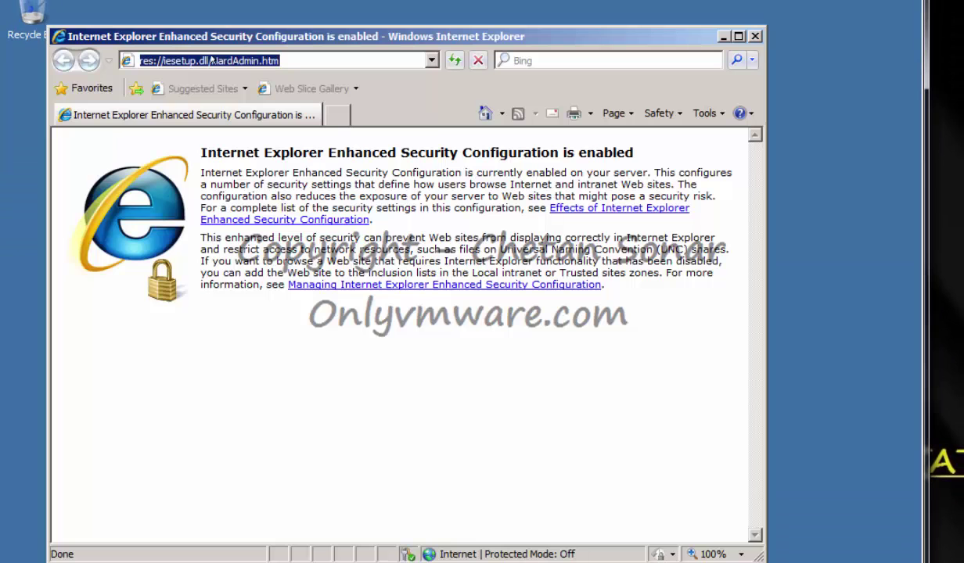
pyautogui.write('https:')
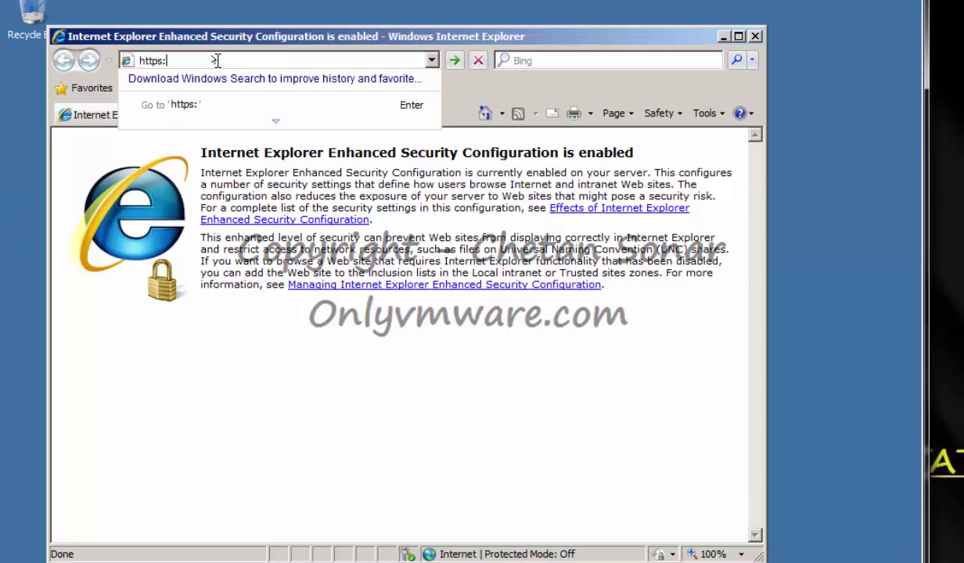
pyautogui.write('//172.16.')
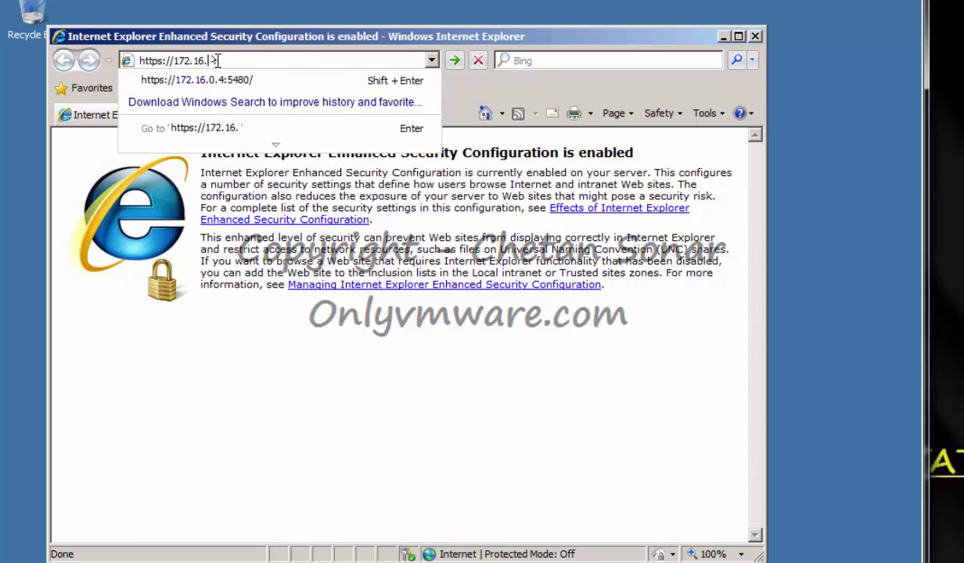
pyautogui.write('0.4:5480')
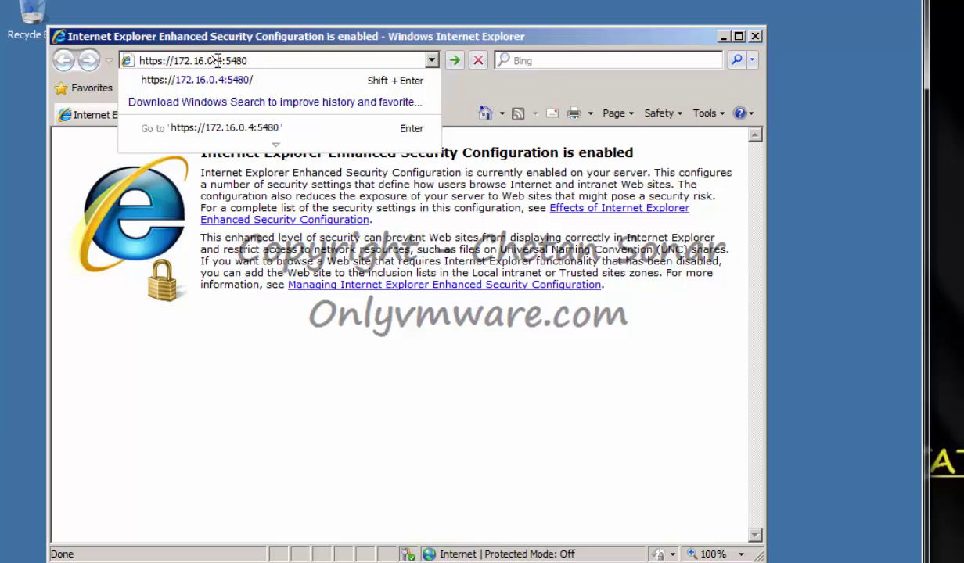
pyautogui.press('Return')
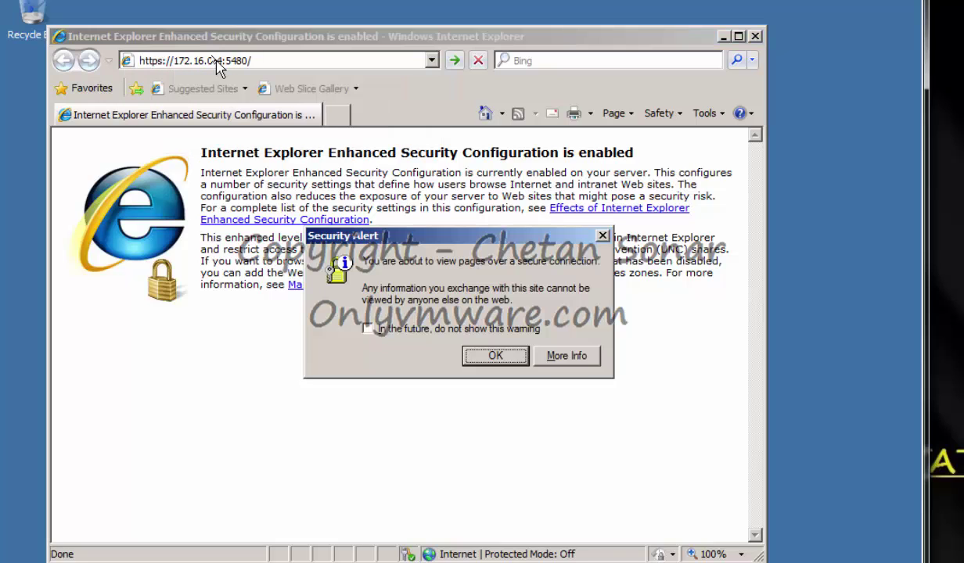
pyautogui.click(495, 355)
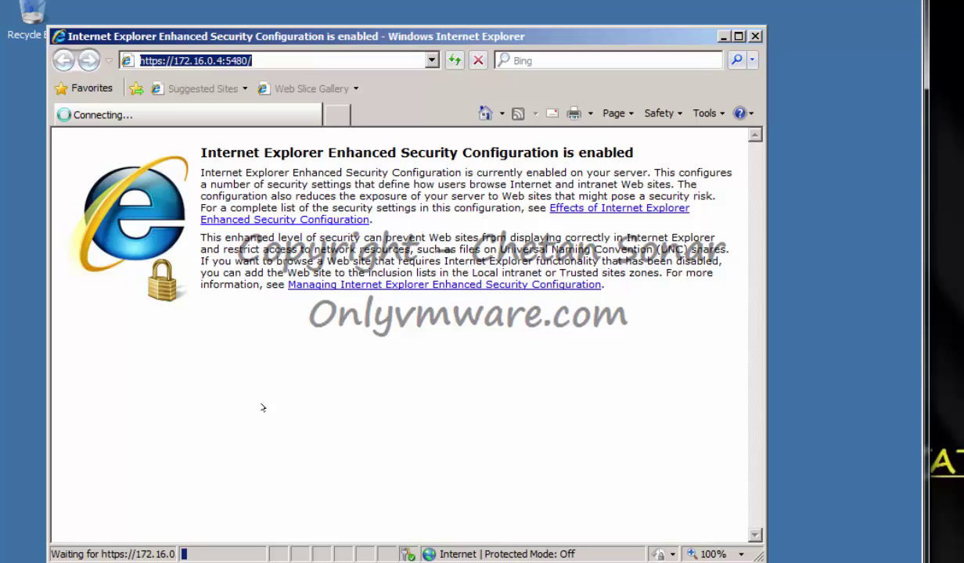
pyautogui.doubleClick(708, 32)
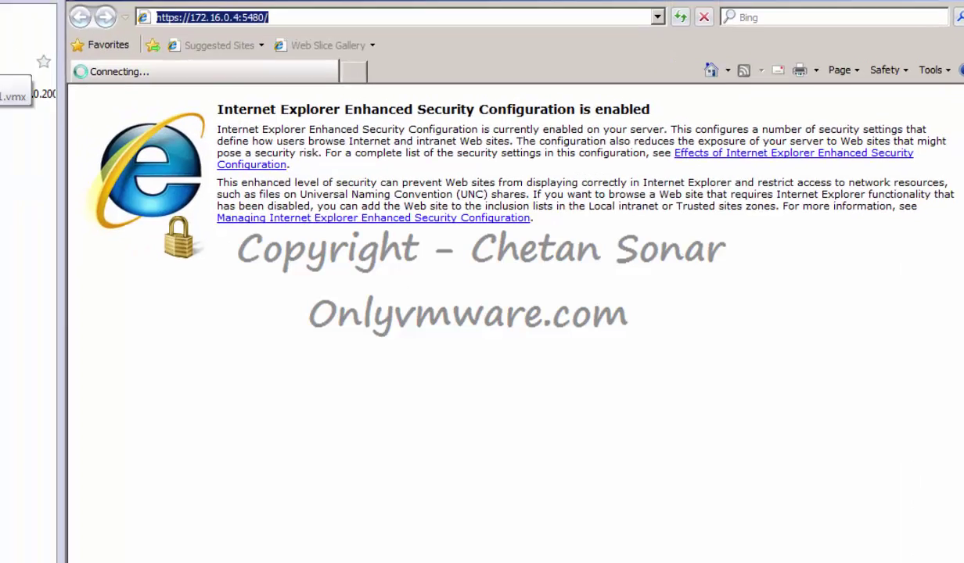
# View ADDC's Shared Folders option (Disabled) in VM Settings, then open the host's Computer window
pyautogui.rightClick(88, 78)
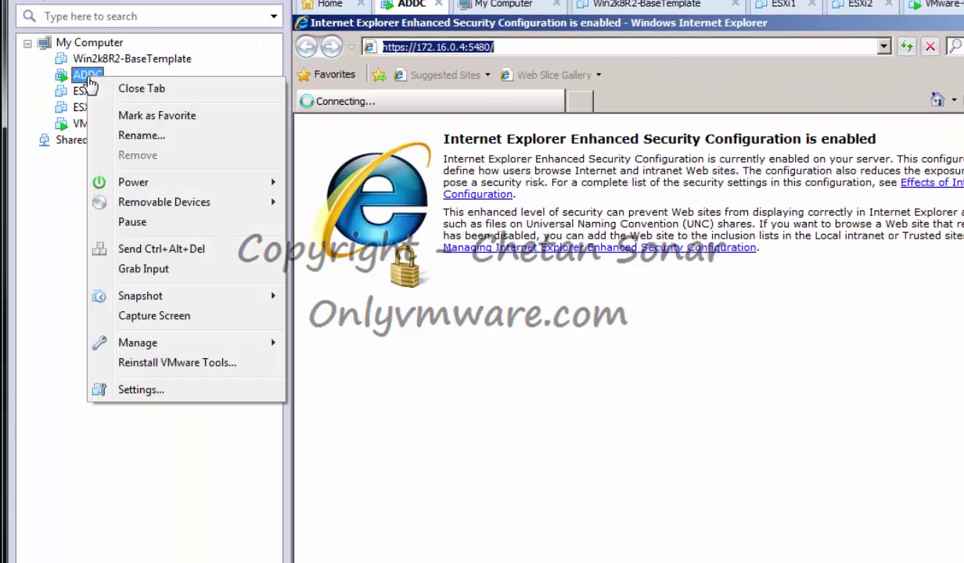
pyautogui.click(151, 396)
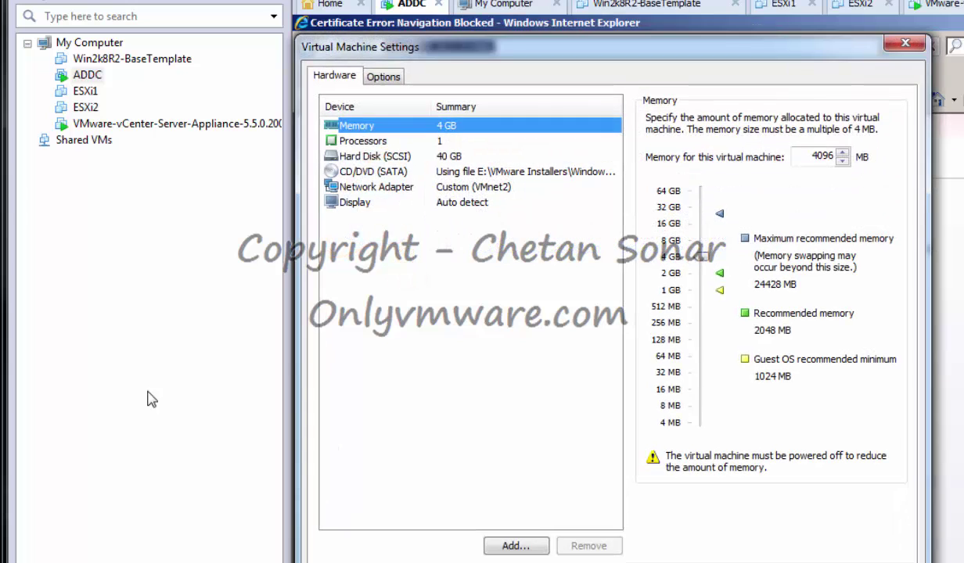
pyautogui.click(385, 78)
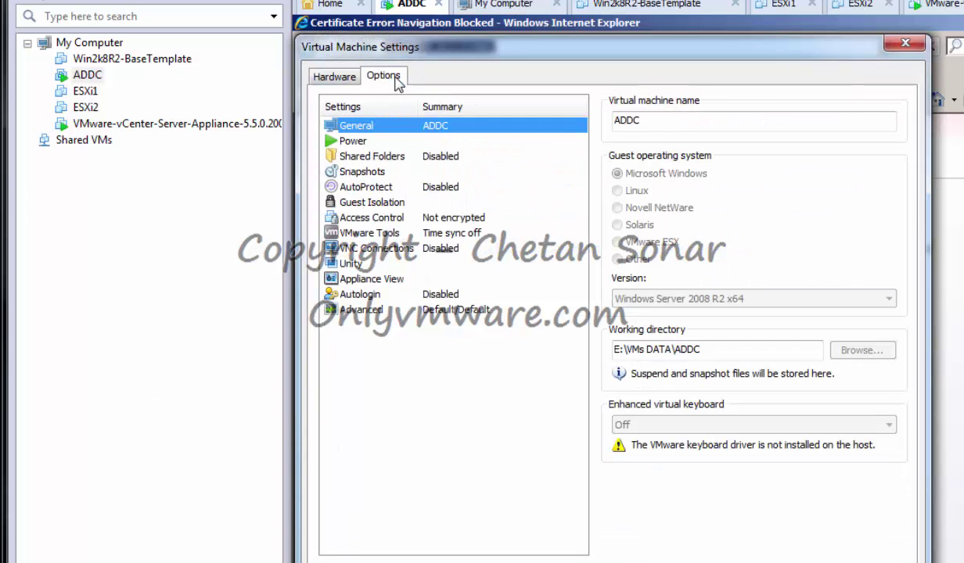
pyautogui.click(381, 161)
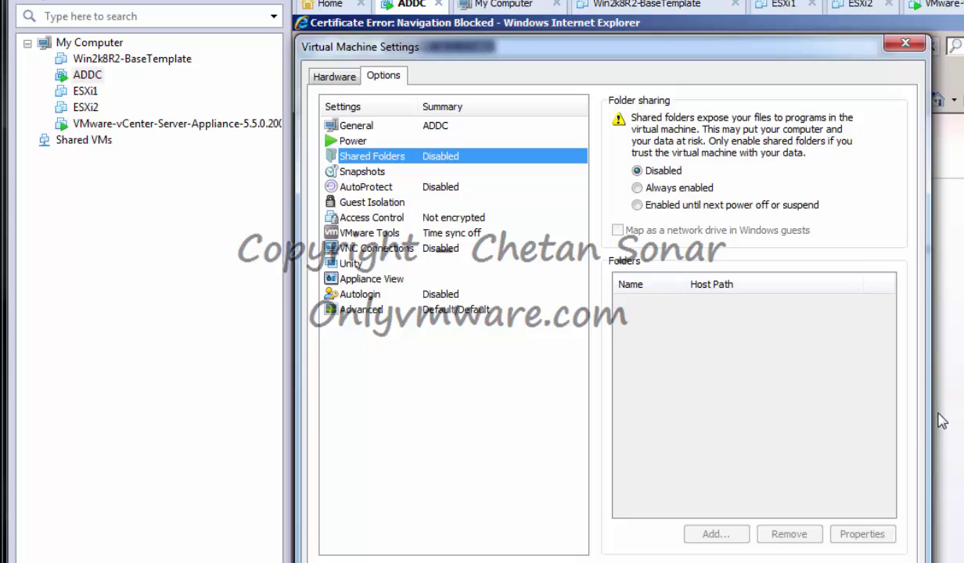
pyautogui.press('super+e')
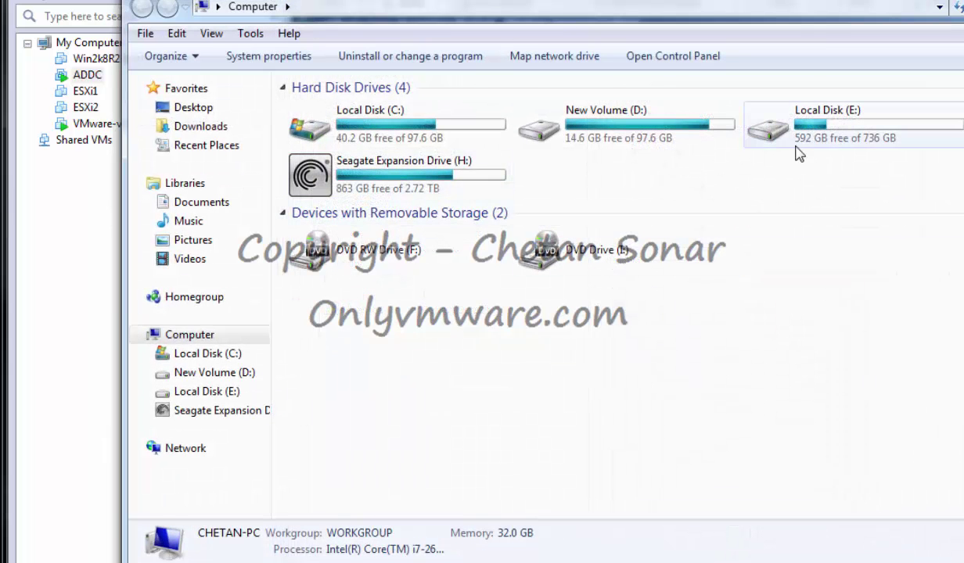
# Open the properties of E:\VMware Installers\Web Browsers
pyautogui.doubleClick(824, 137)
pyautogui.doubleClick(372, 148)
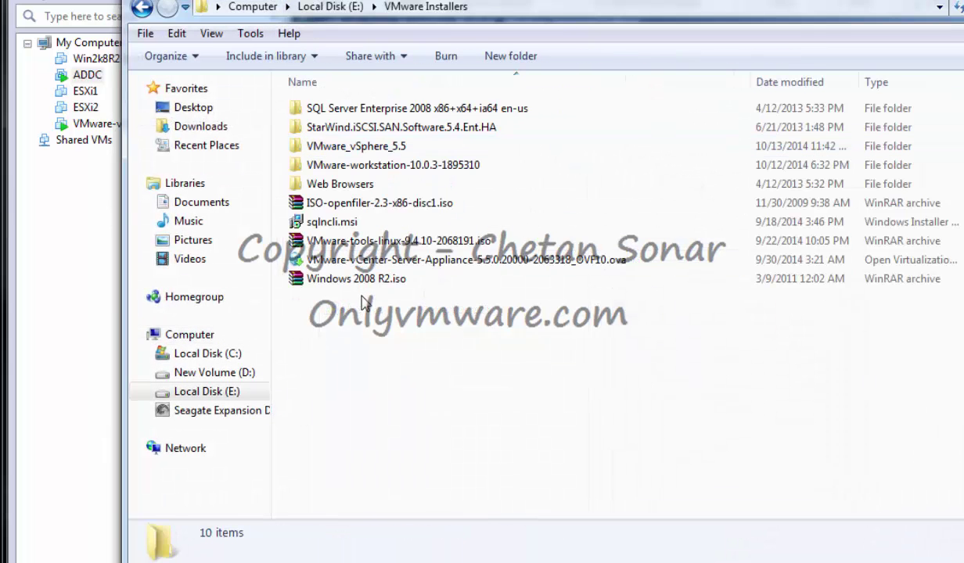
pyautogui.click(348, 186)
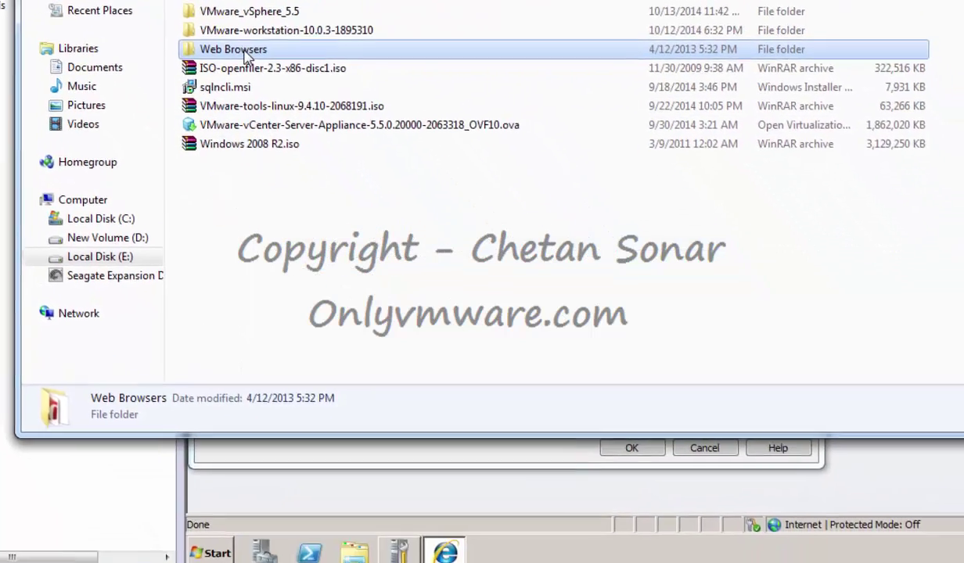
pyautogui.rightClick(349, 186)
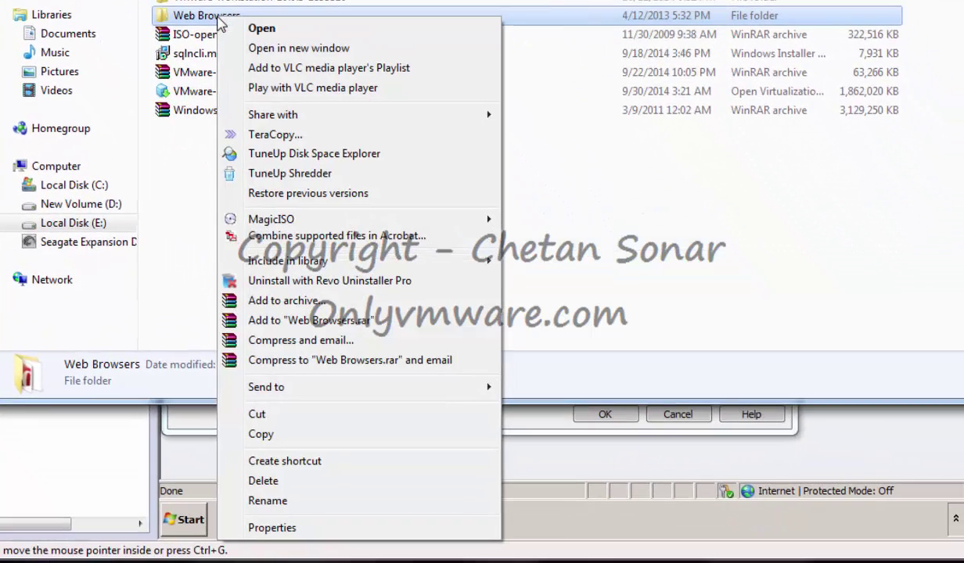
pyautogui.click(260, 528)
# Turn on Advanced Sharing for the Web Browsers folder
pyautogui.click(295, 61)
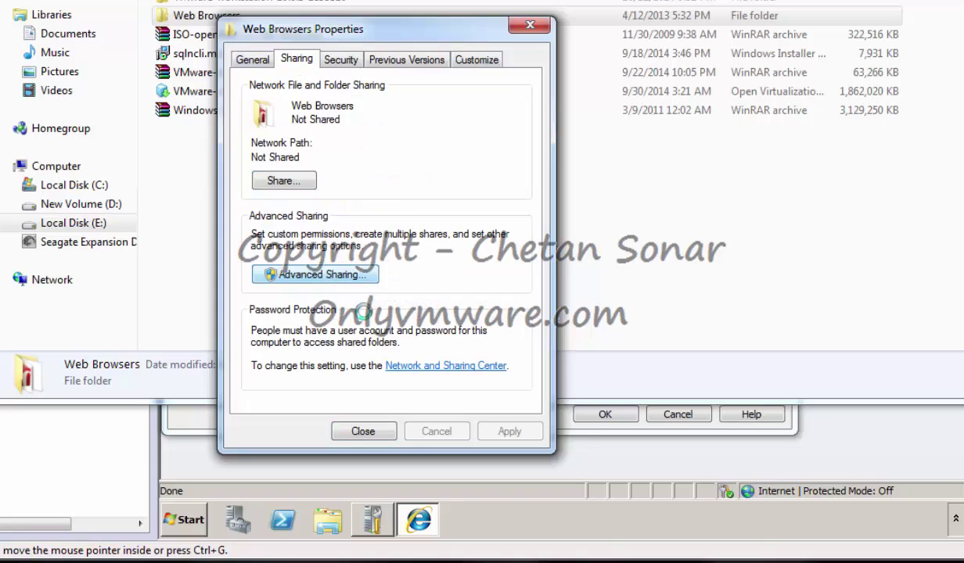
pyautogui.click(344, 275)
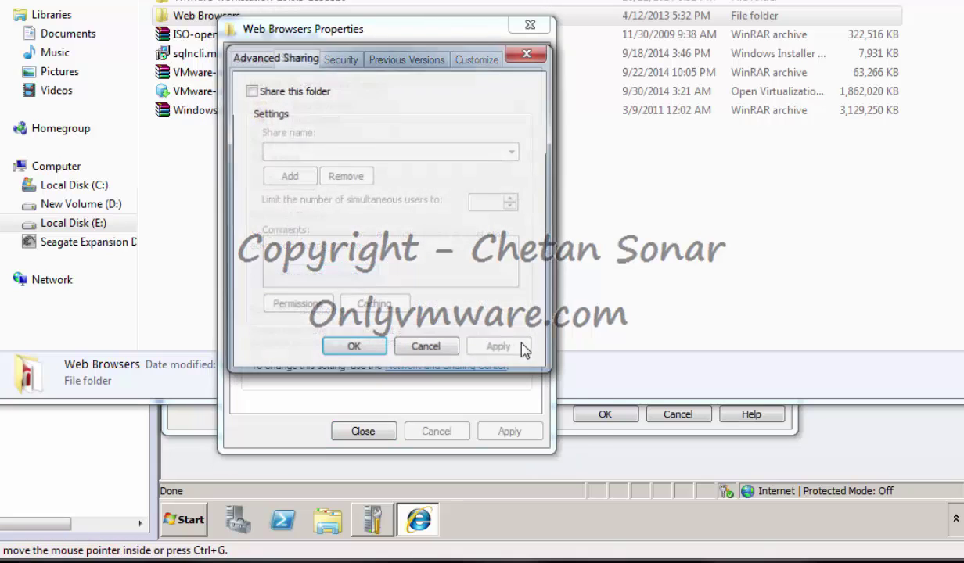
pyautogui.click(250, 90)
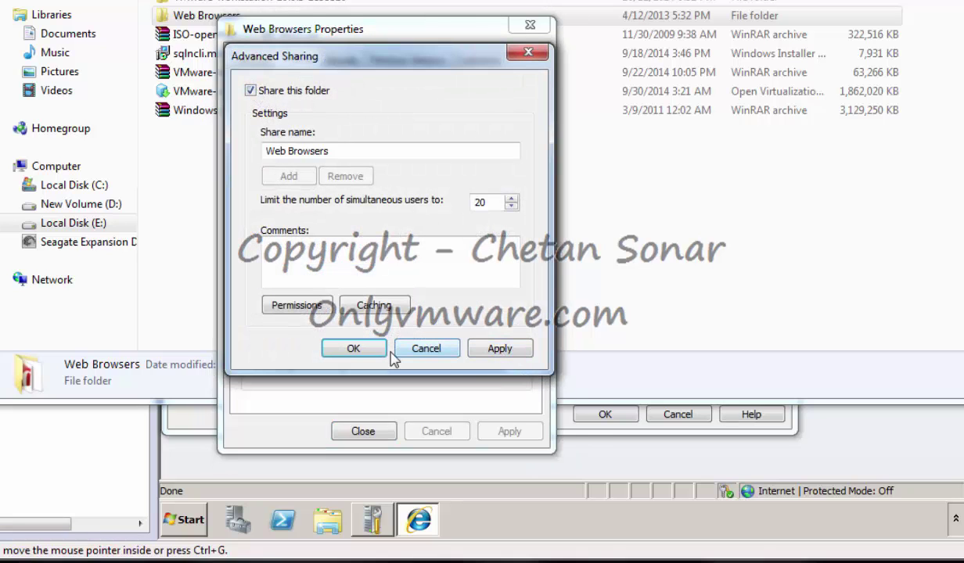
pyautogui.click(501, 349)
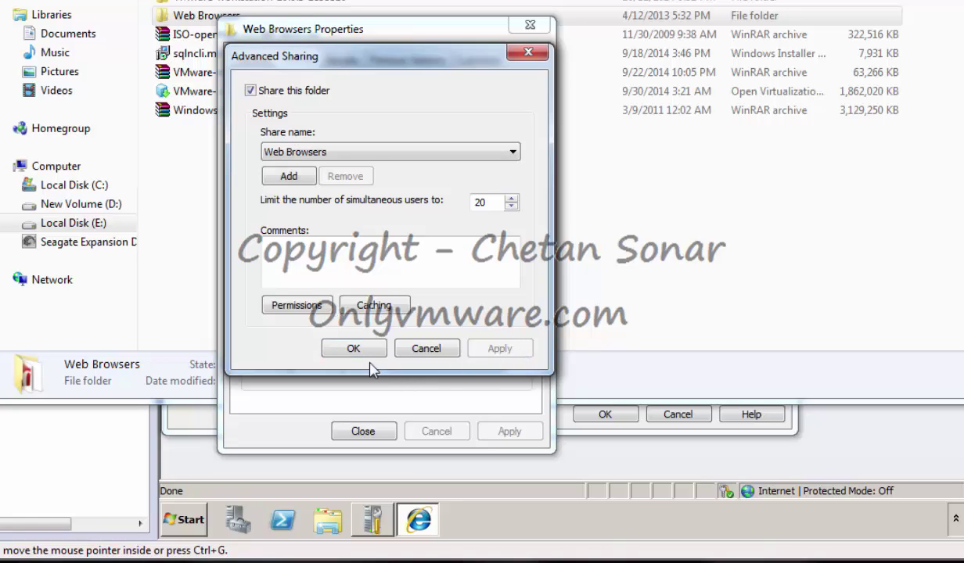
# Give Everyone Full Control on the Web Browsers share and close the properties
pyautogui.click(302, 304)
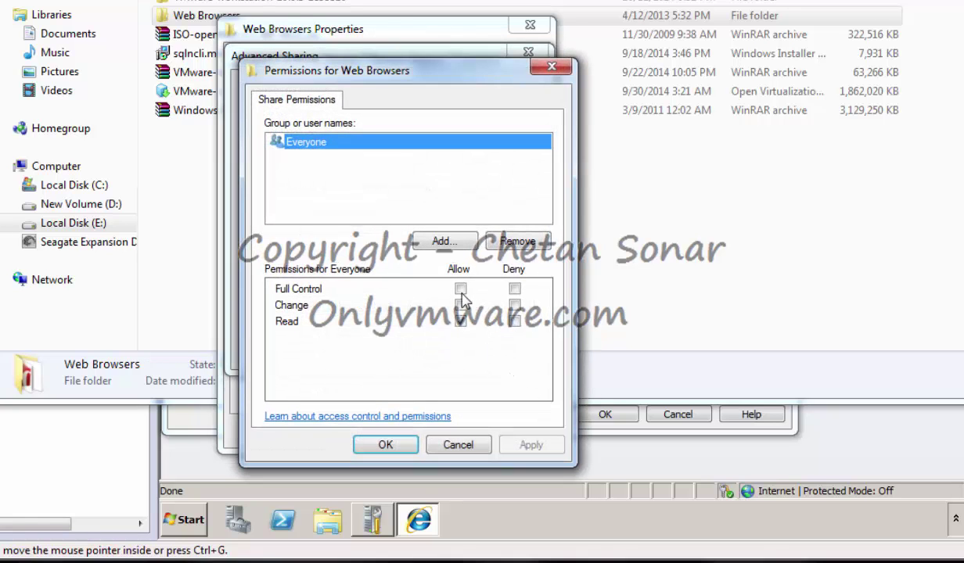
pyautogui.click(460, 289)
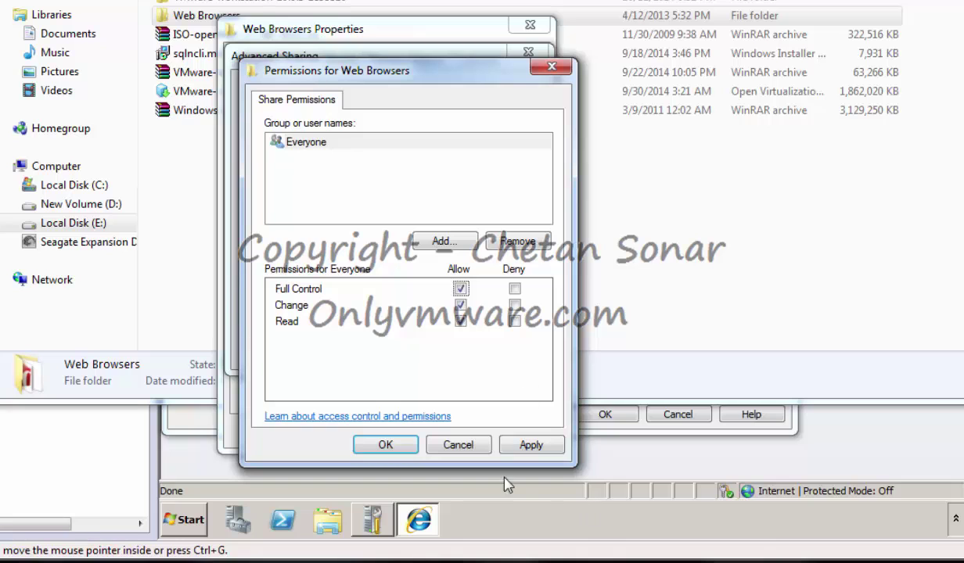
pyautogui.click(534, 446)
pyautogui.click(393, 448)
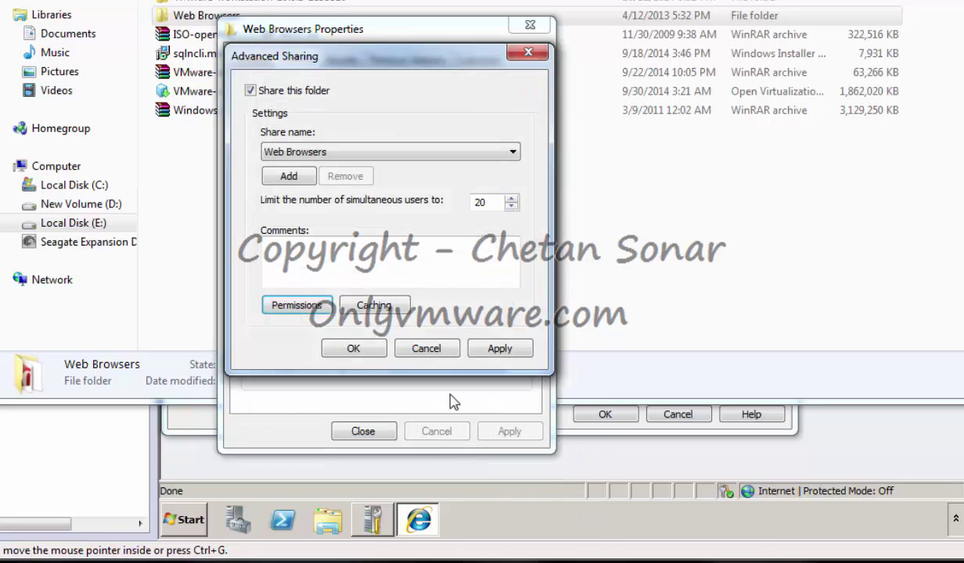
pyautogui.click(497, 350)
pyautogui.click(344, 352)
pyautogui.click(363, 432)
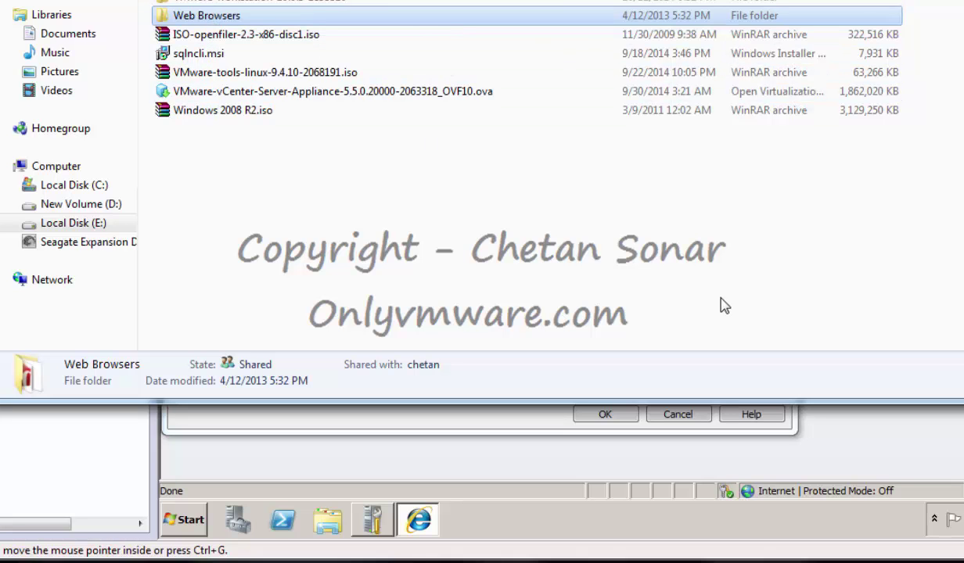
pyautogui.click(609, 274)
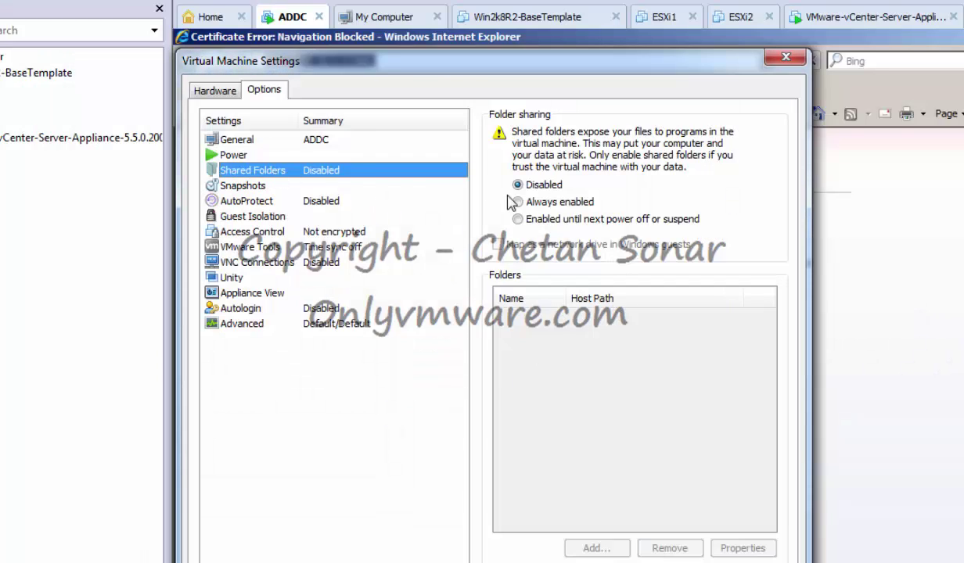
# Set ADDC's shared folders to Always enabled and add E:\VMware Installers\Web Browsers as a share
pyautogui.click(540, 203)
pyautogui.click(597, 549)
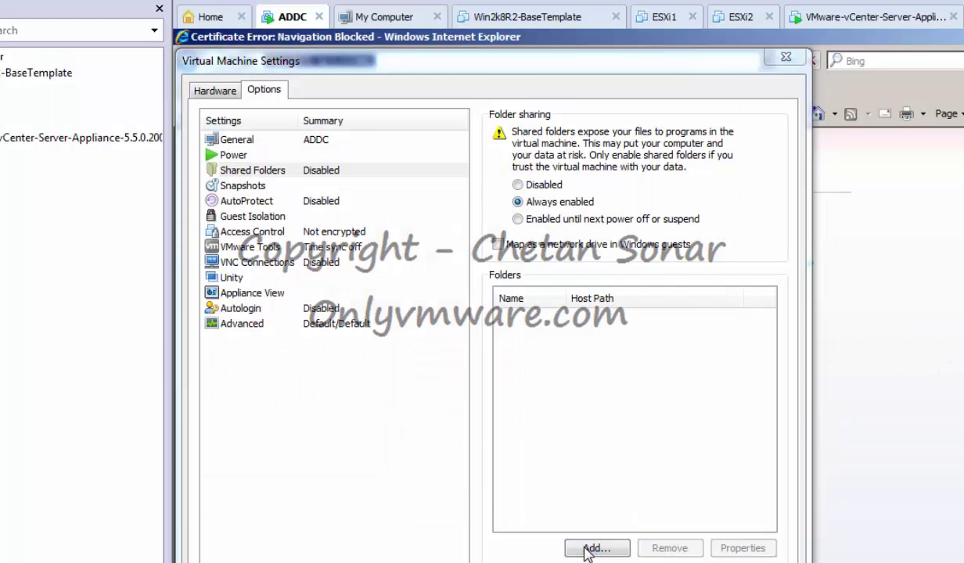
pyautogui.click(561, 485)
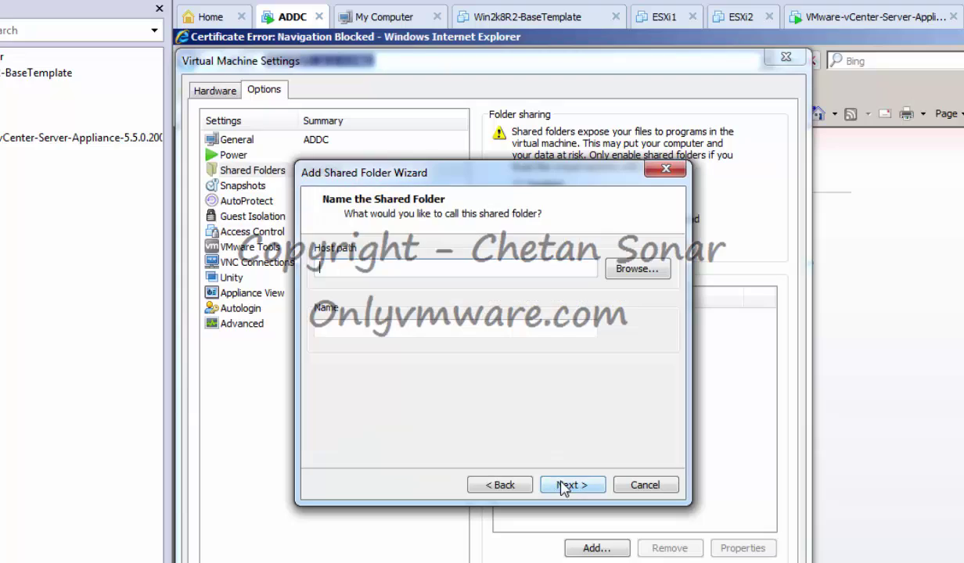
pyautogui.click(636, 270)
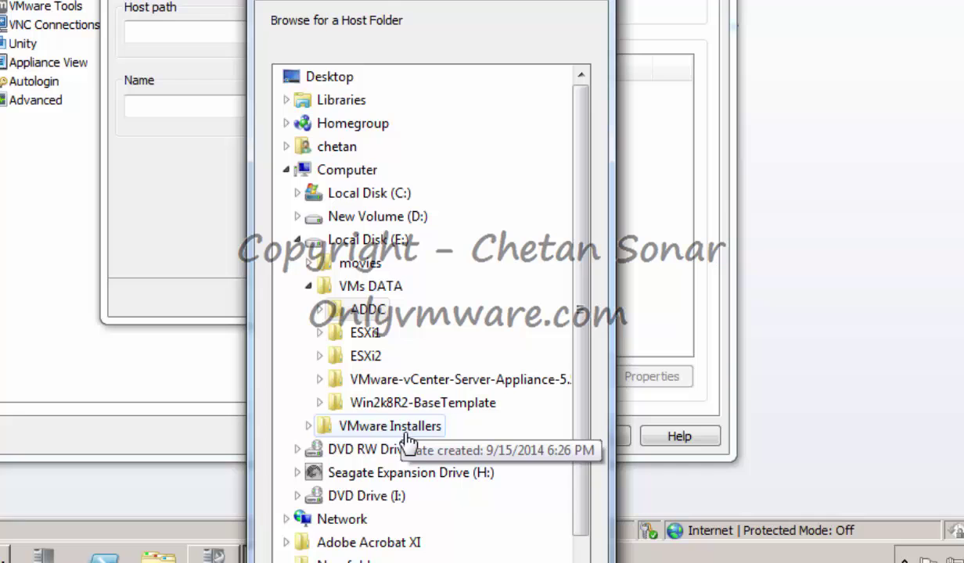
pyautogui.click(406, 432)
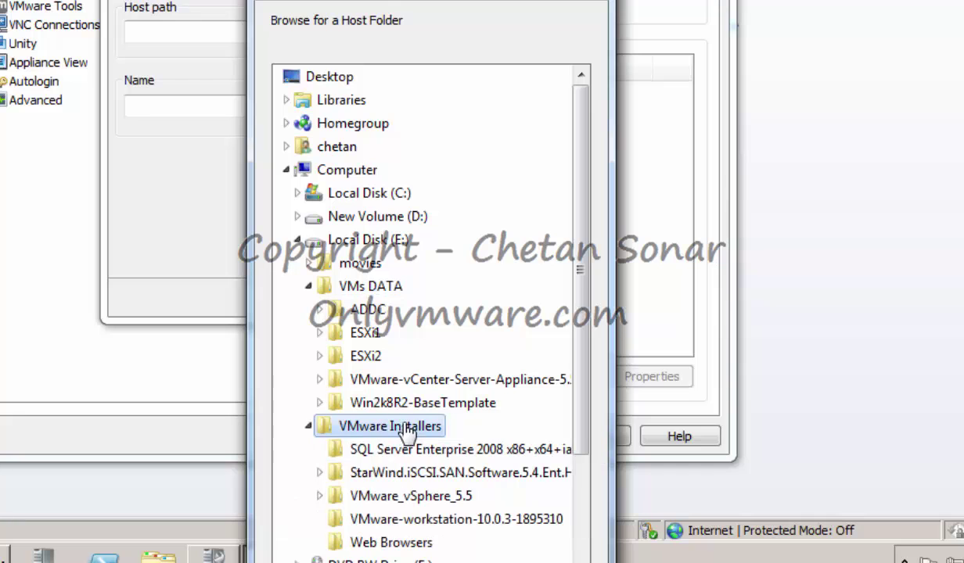
pyautogui.click(385, 542)
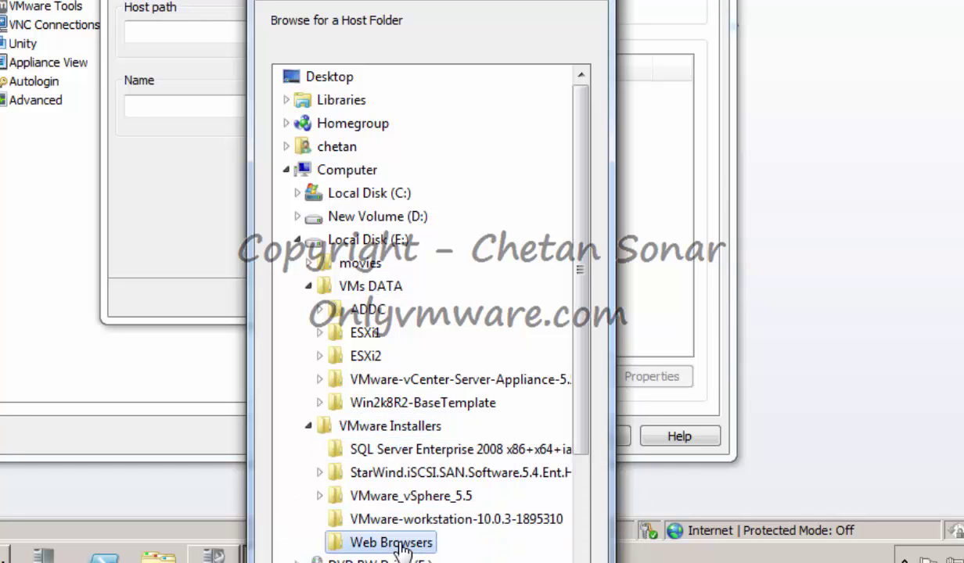
pyautogui.press('Return')
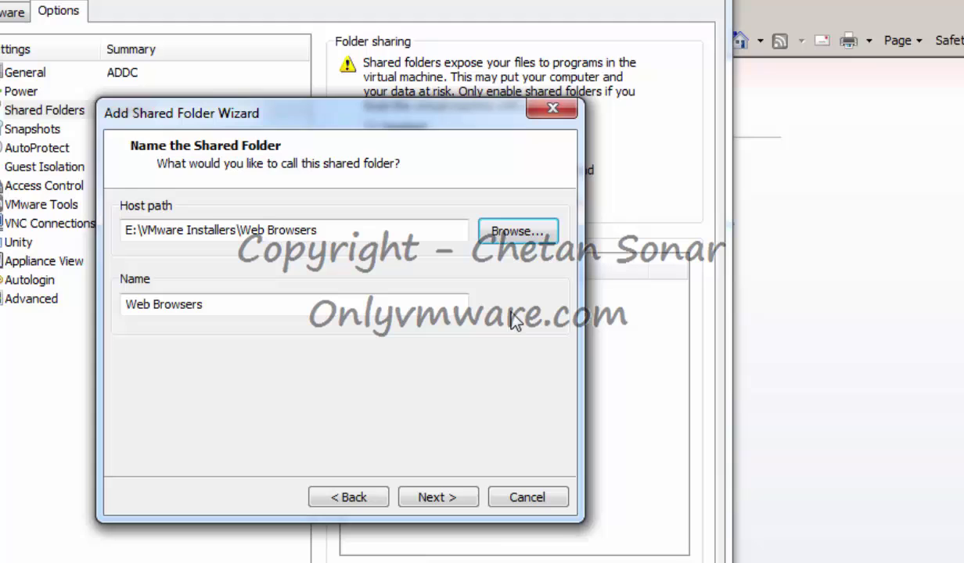
pyautogui.click(437, 497)
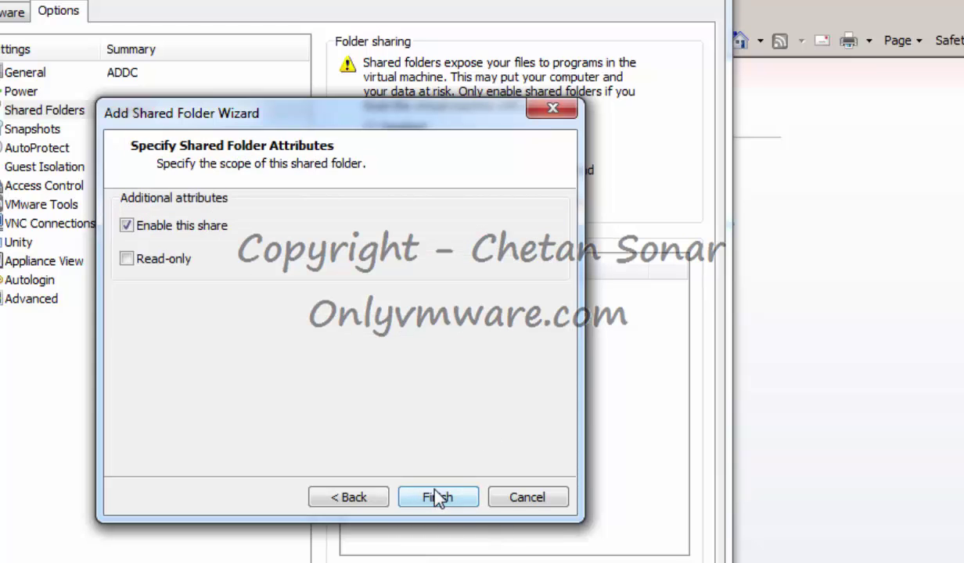
pyautogui.click(442, 497)
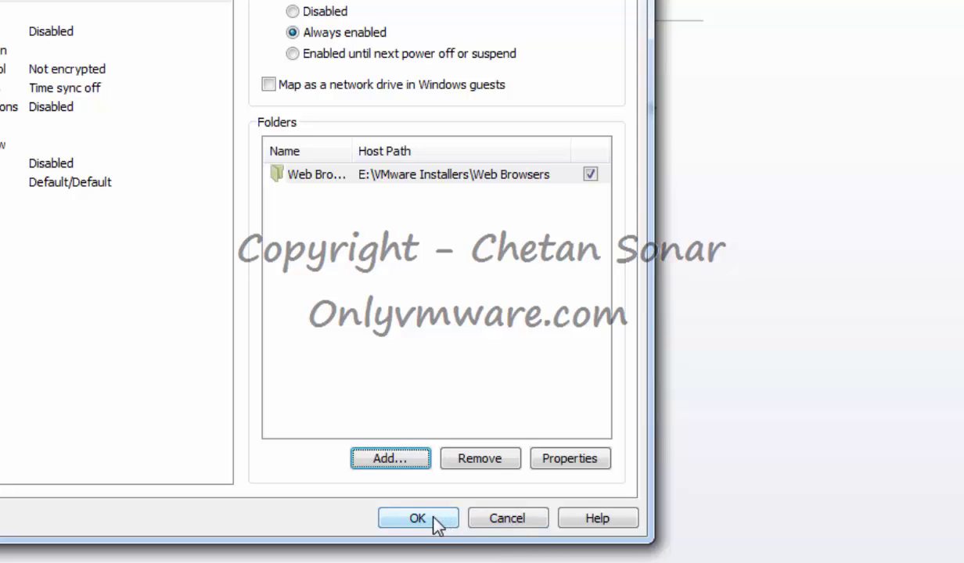
pyautogui.click(419, 518)
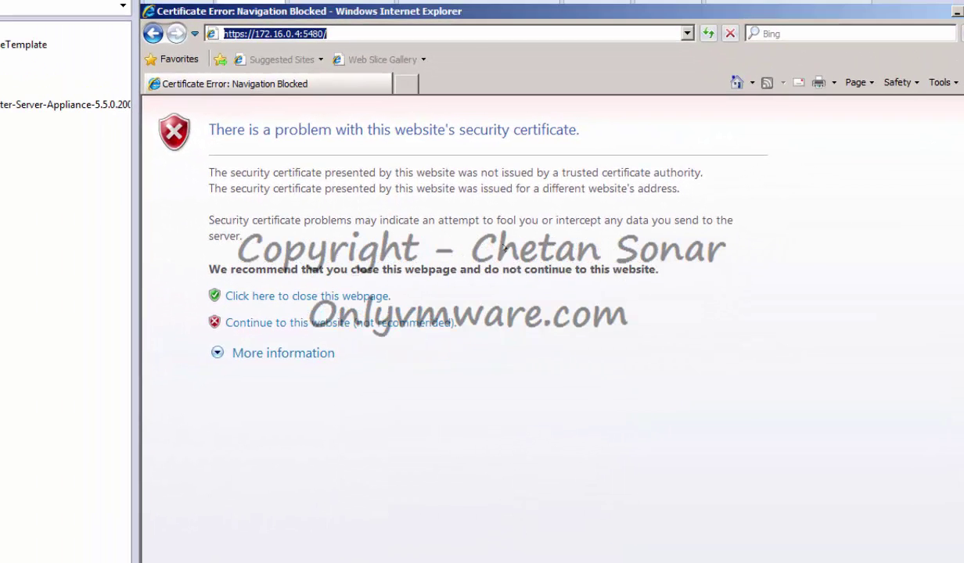
# Continue past the appliance's certificate warning and open the Network view from Start
pyautogui.click(297, 321)
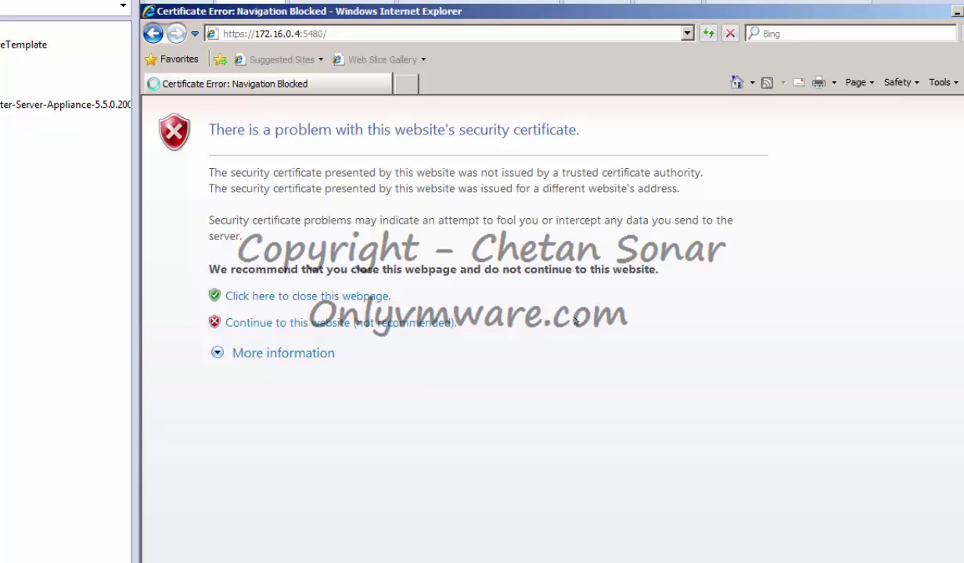
pyautogui.click(254, 518)
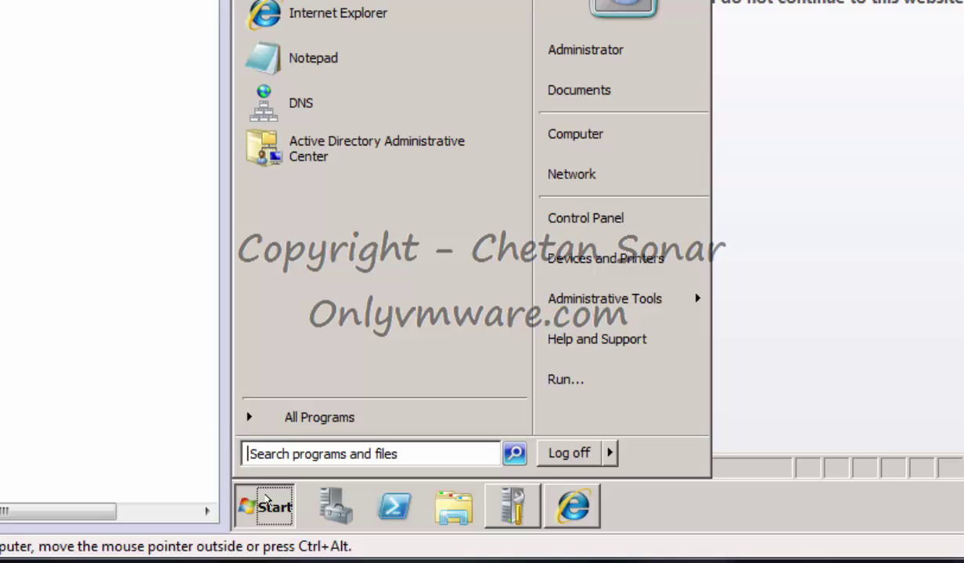
pyautogui.click(577, 175)
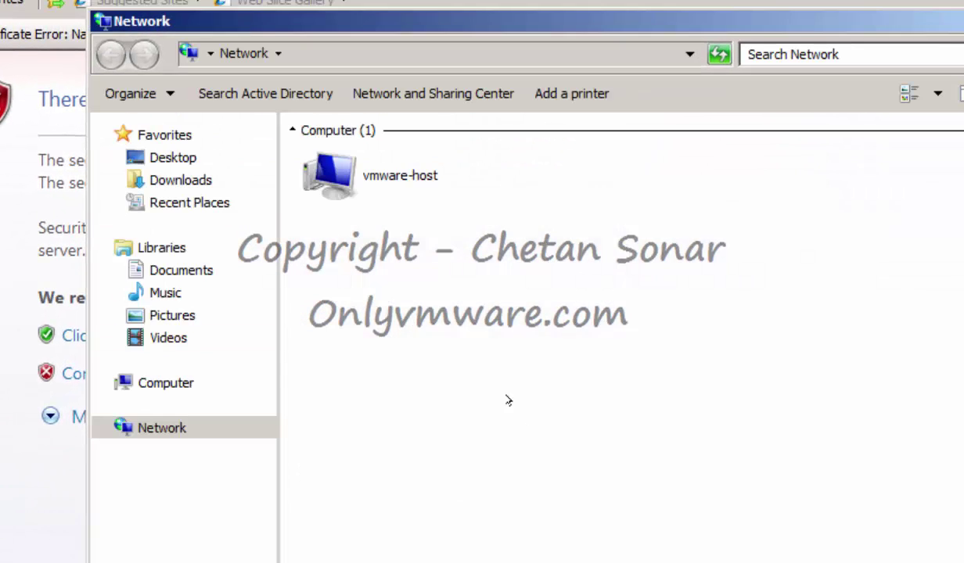
# Open vmware-host > Shared Folders > Web Browsers and run Firefox Setup 4.0.1
pyautogui.doubleClick(367, 178)
pyautogui.doubleClick(387, 130)
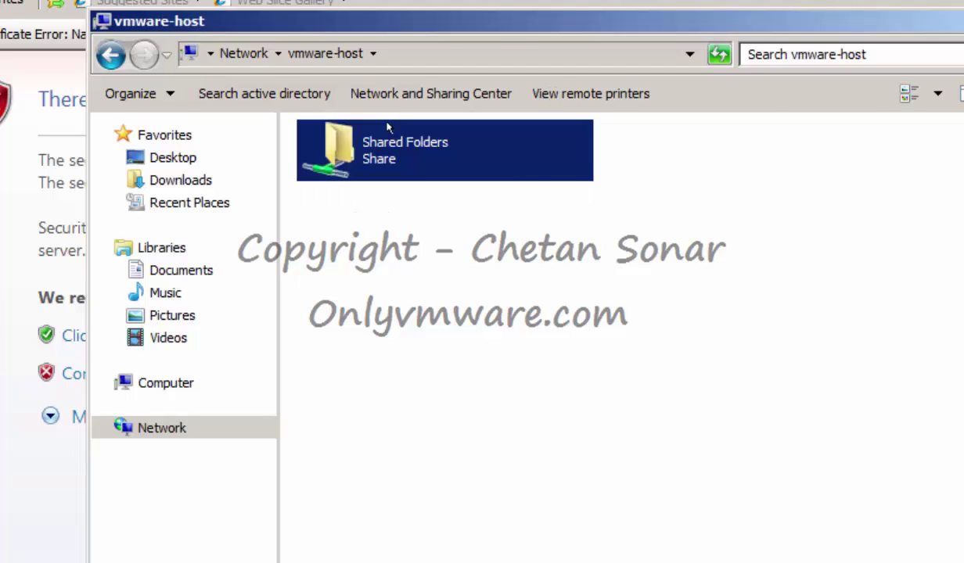
pyautogui.doubleClick(348, 160)
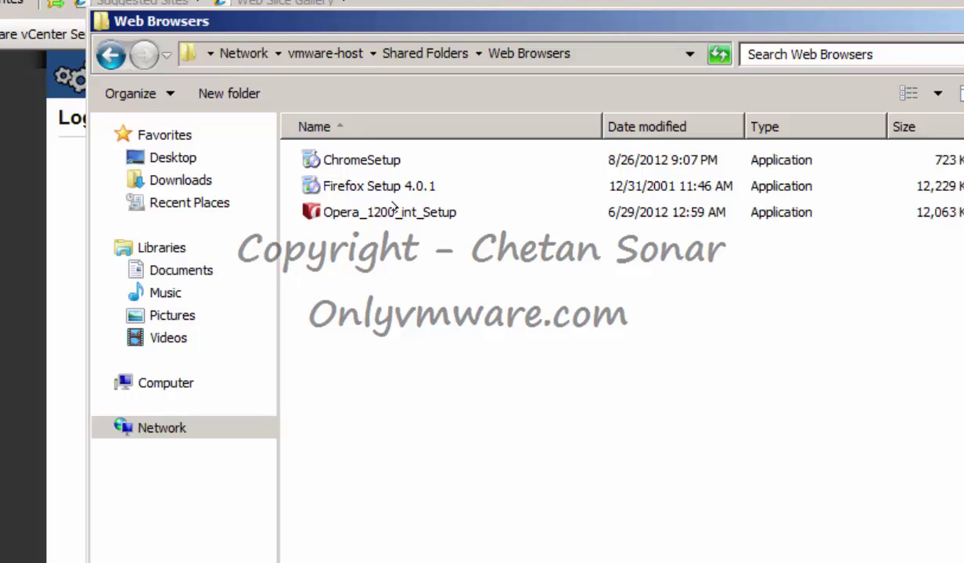
pyautogui.click(377, 186)
pyautogui.doubleClick(378, 186)
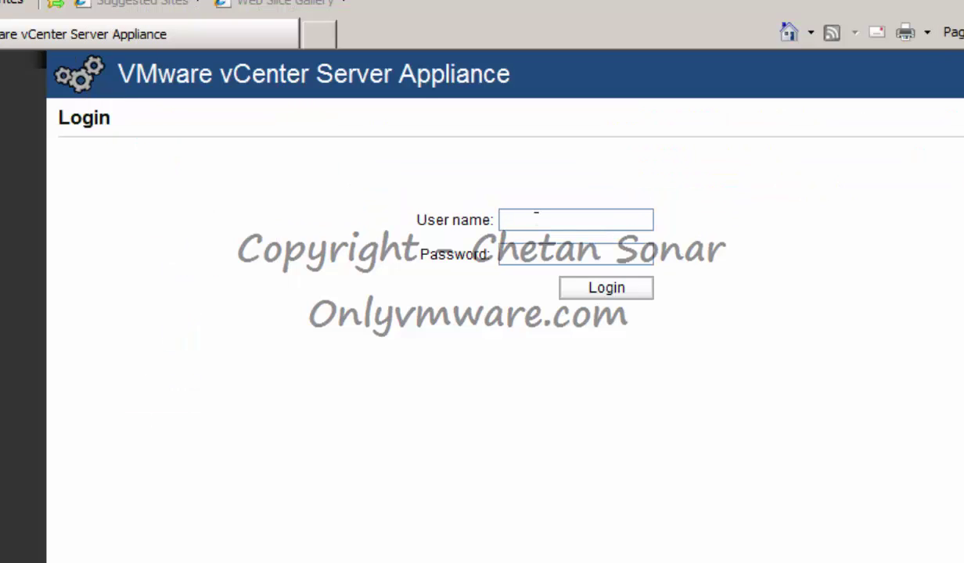
# Log in as root with the password, uncheck data collection, and advance to Configure Options
pyautogui.write('root')
pyautogui.press('Tab')
pyautogui.write('vmware')
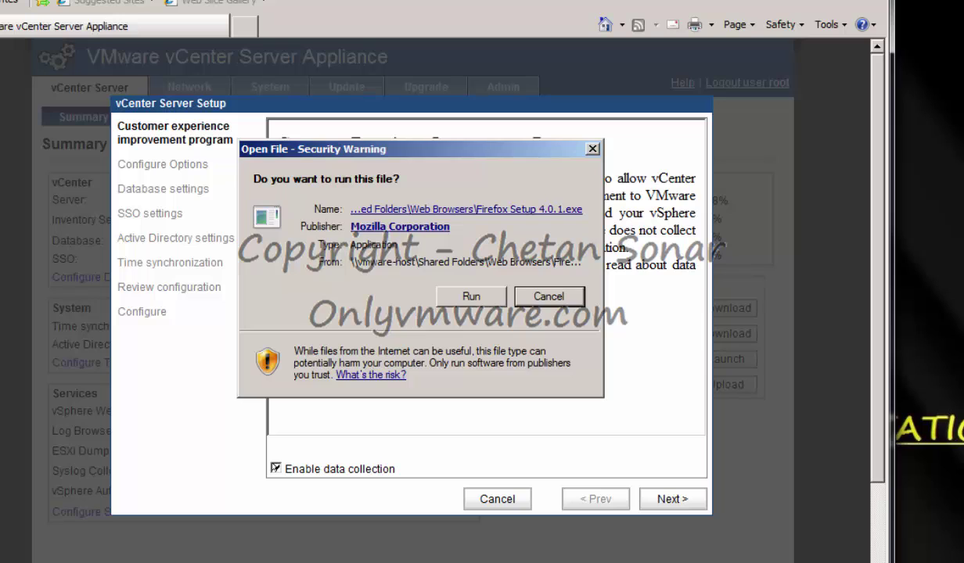
pyautogui.click(344, 467)
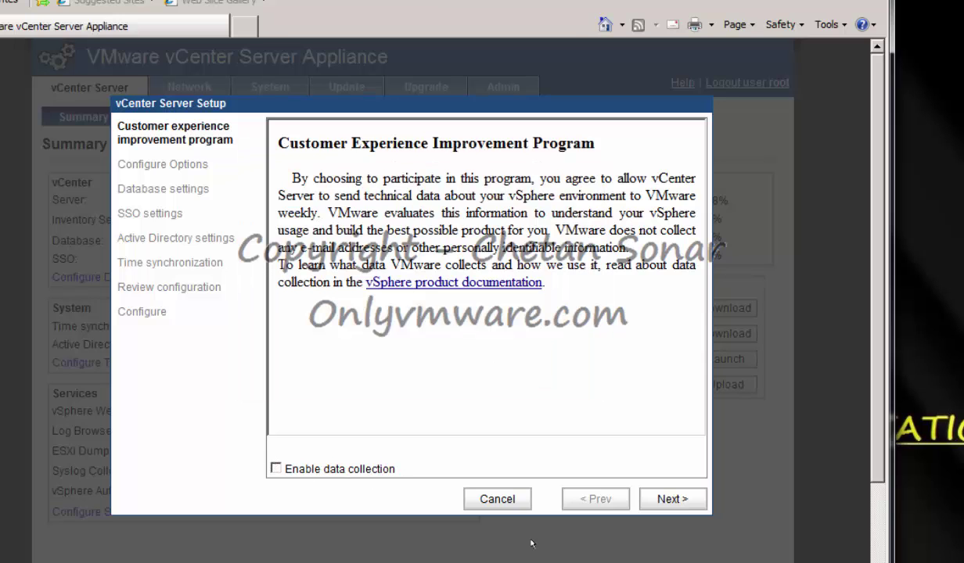
pyautogui.click(663, 499)
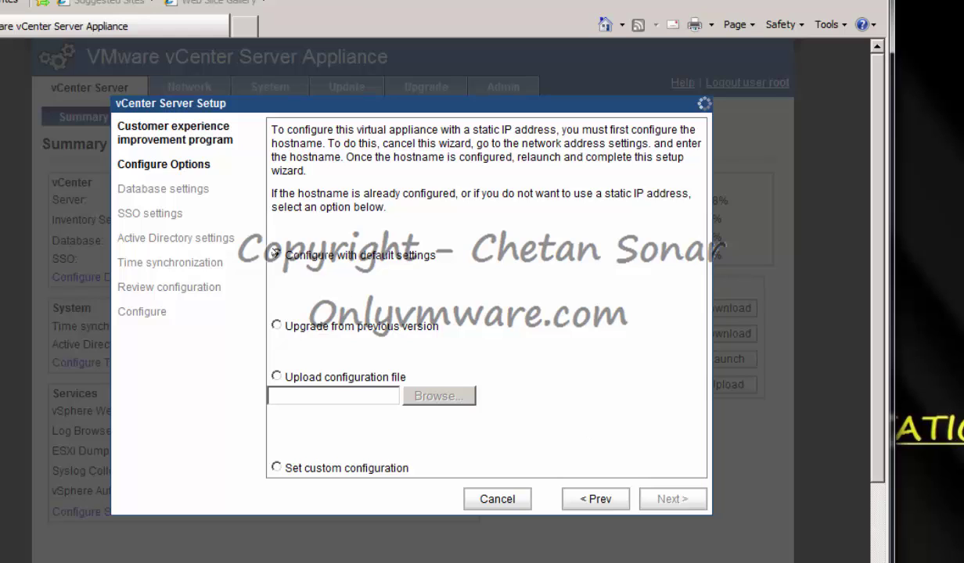
# Configure vCenter with default settings (embedded database and SSO) and close the finished wizard
pyautogui.click(275, 254)
pyautogui.click(646, 502)
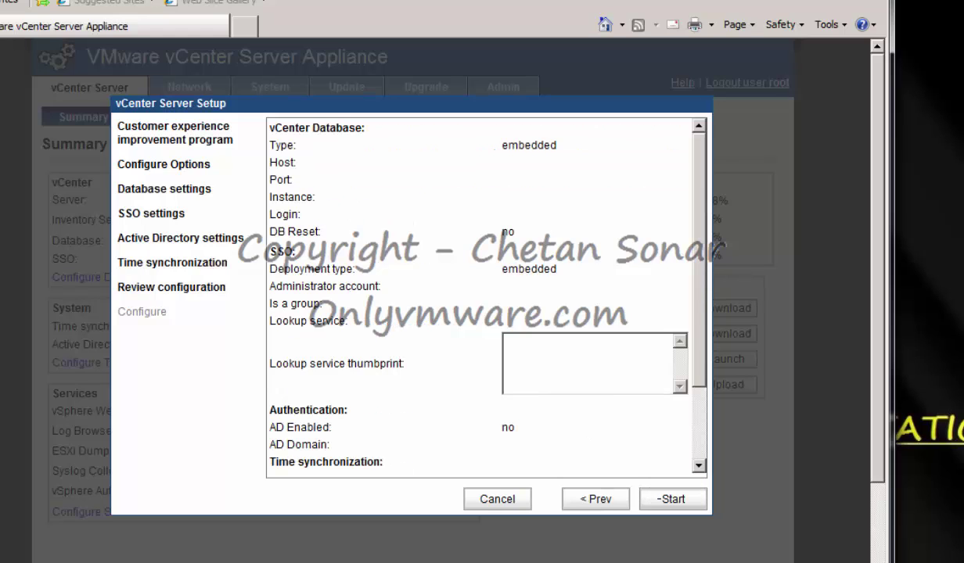
pyautogui.click(670, 498)
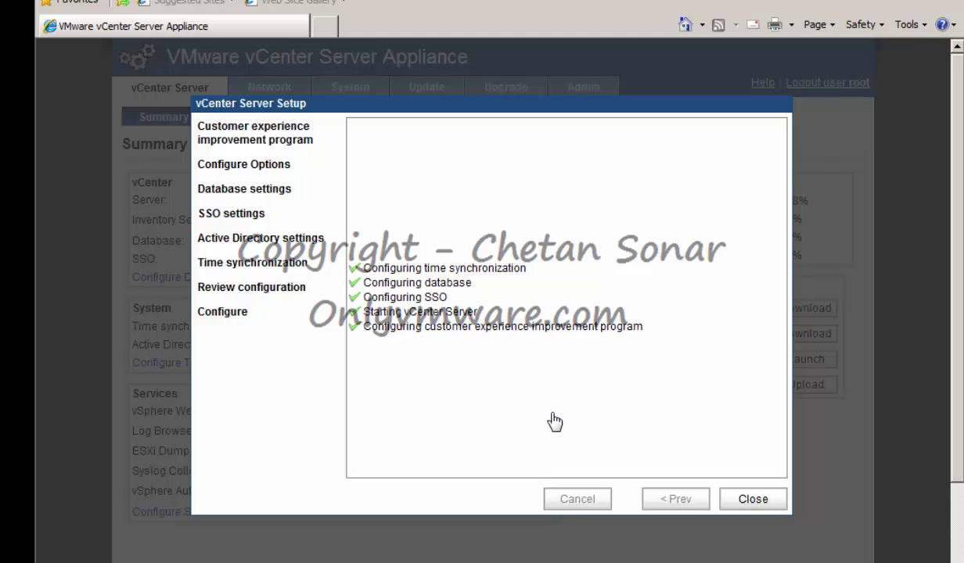
pyautogui.click(739, 499)
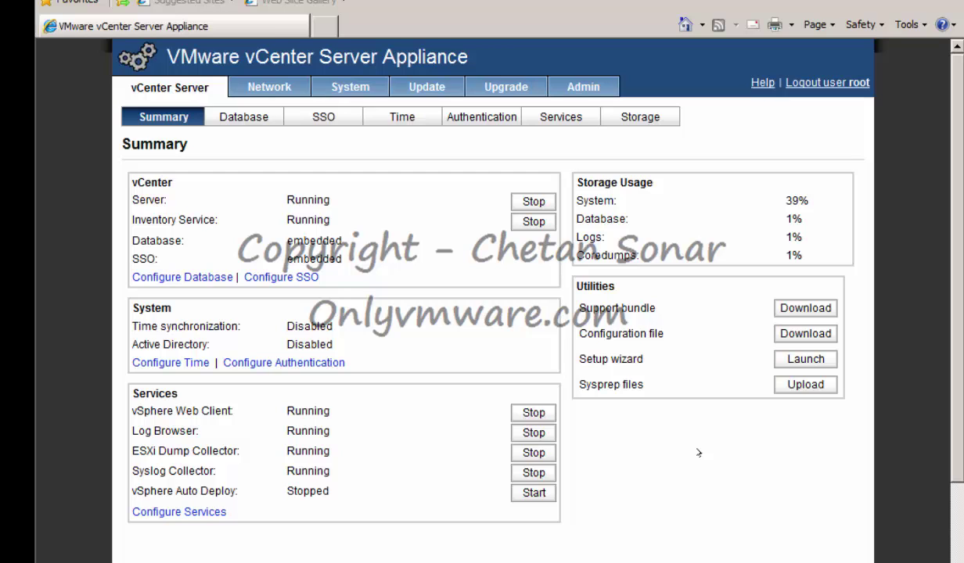
# Review the Database, SSO, Time, Authentication, Services and Storage sub-tabs, then the Network status page
pyautogui.click(244, 117)
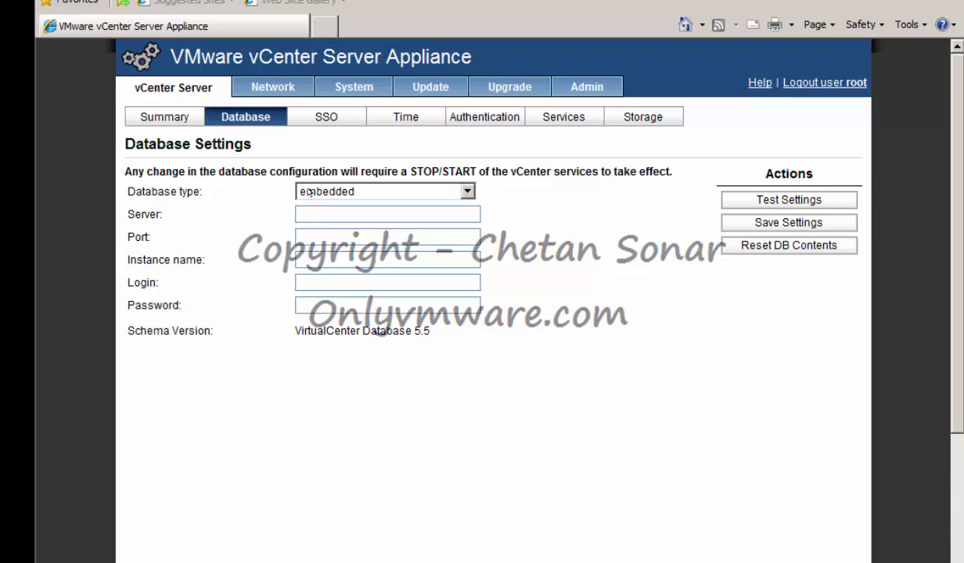
pyautogui.click(324, 116)
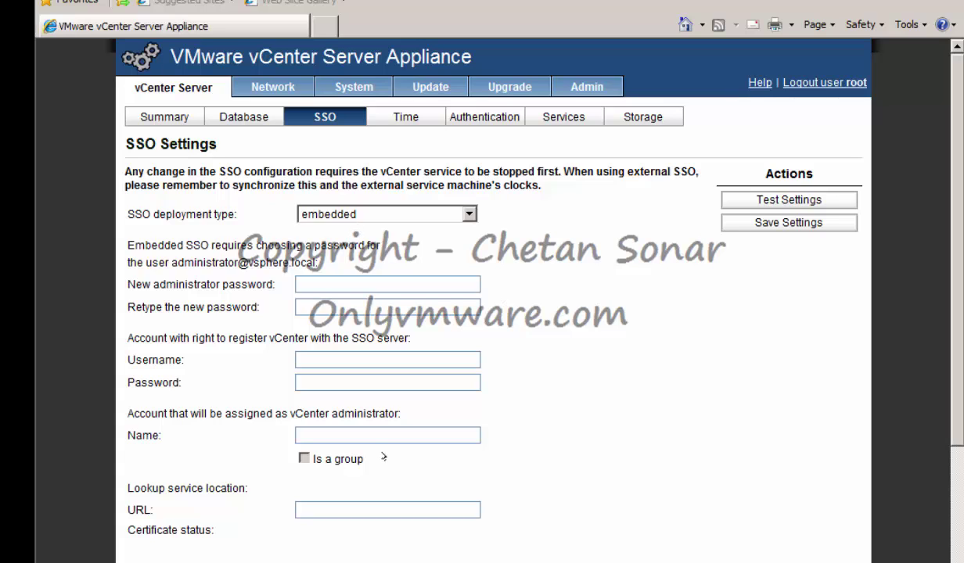
pyautogui.click(405, 116)
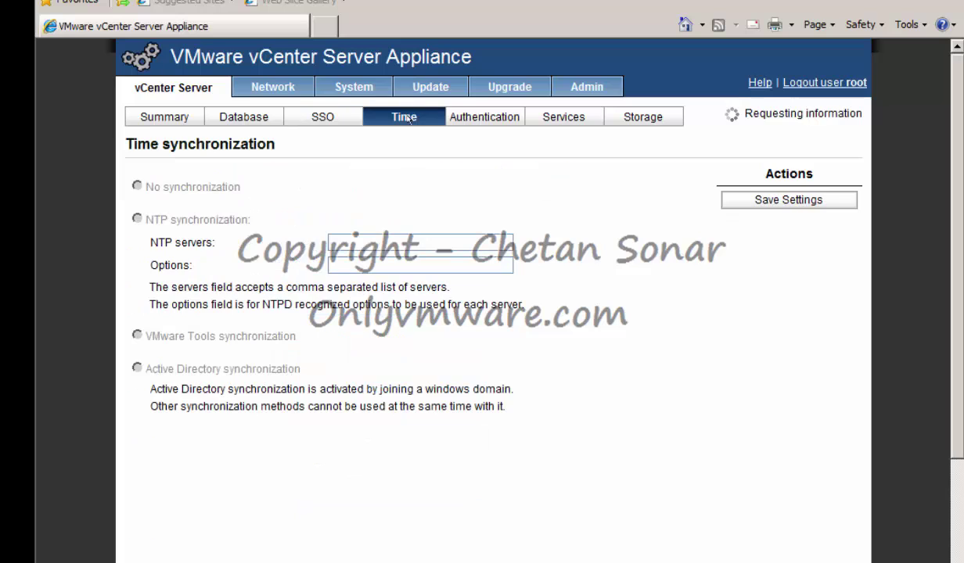
pyautogui.click(481, 116)
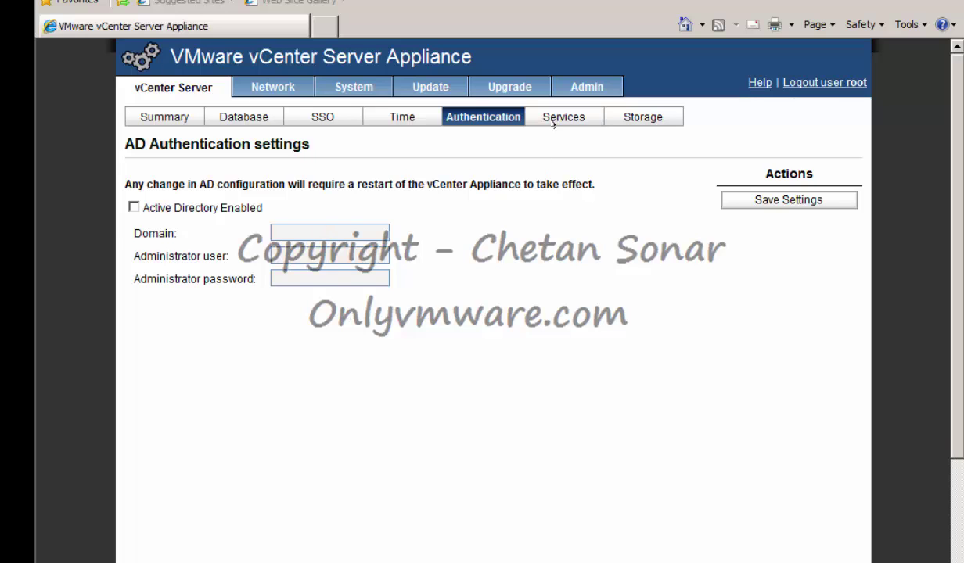
pyautogui.click(532, 118)
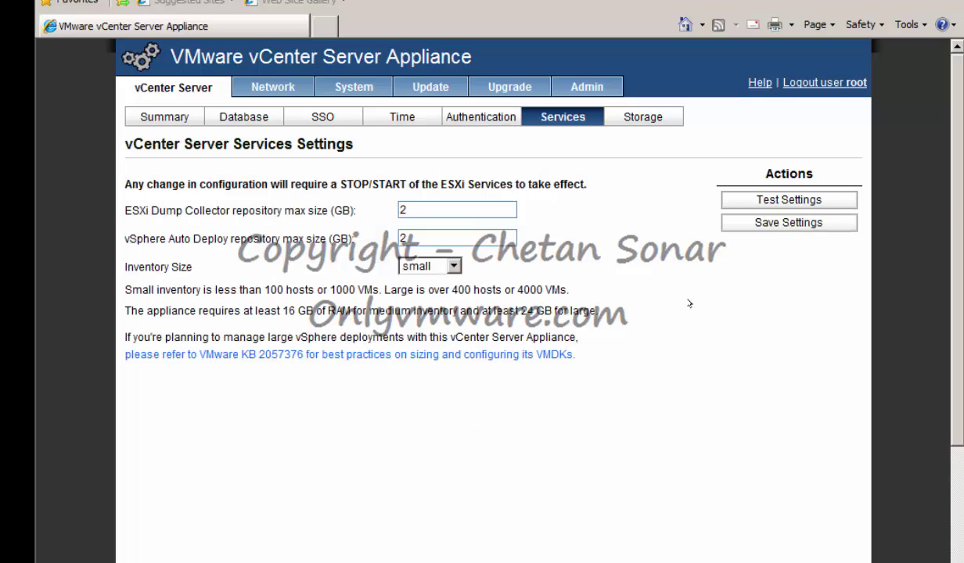
pyautogui.click(650, 117)
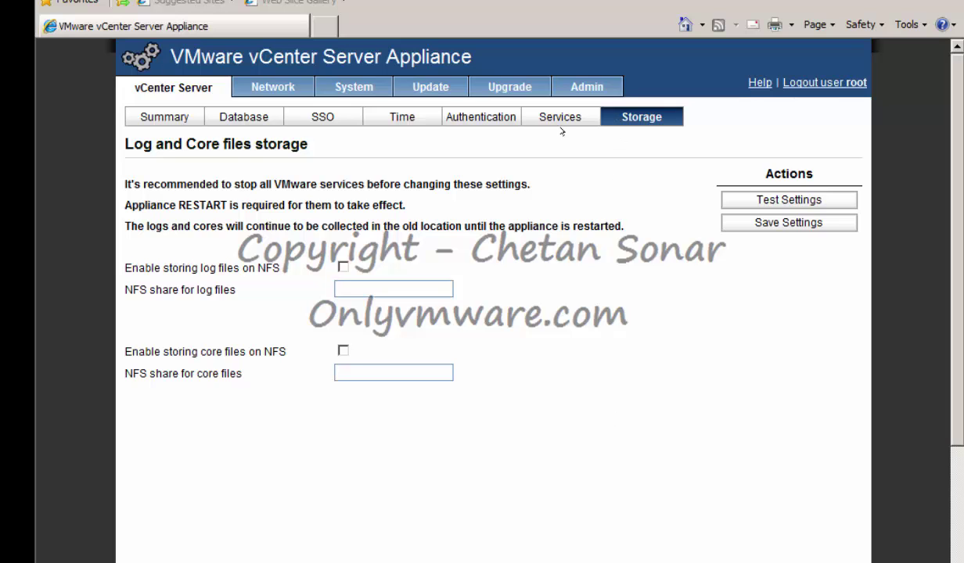
pyautogui.click(272, 87)
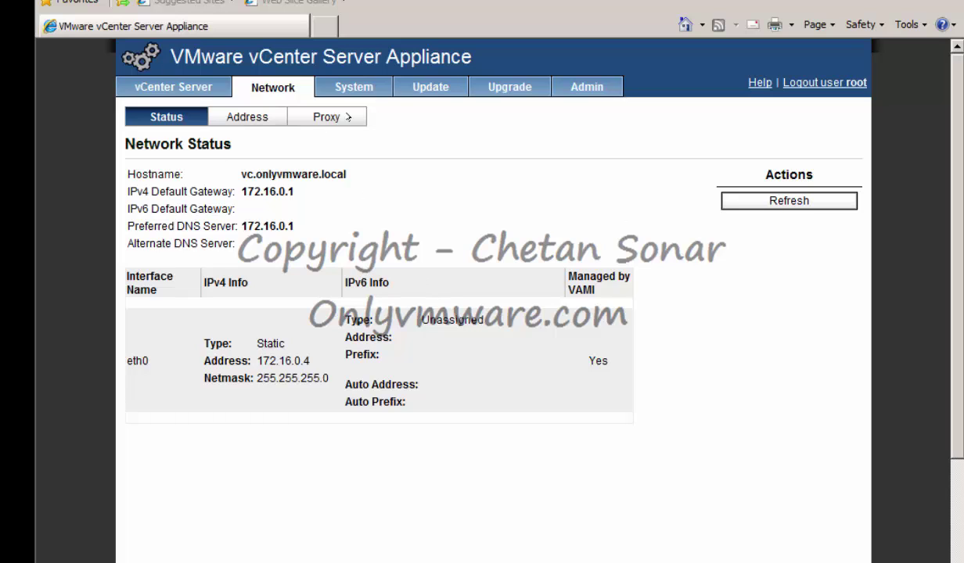
# Check the System and Update tabs, then view the Admin settings for SSH login and password expiry
pyautogui.click(350, 90)
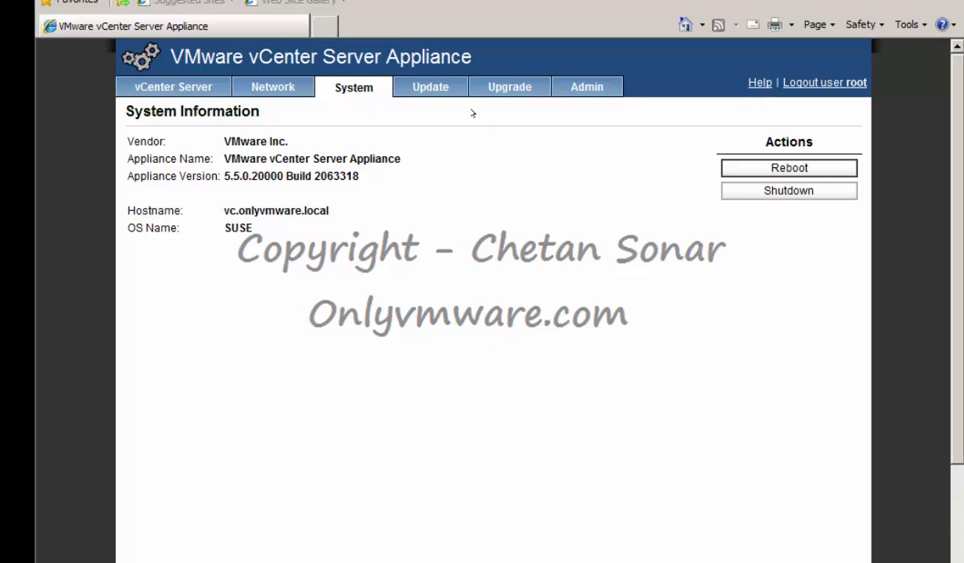
pyautogui.click(427, 86)
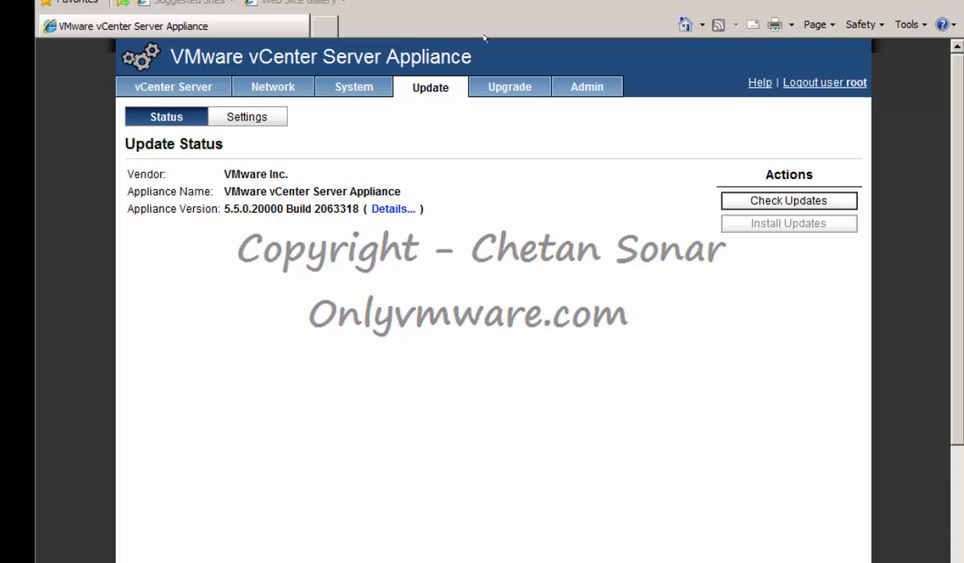
pyautogui.click(590, 87)
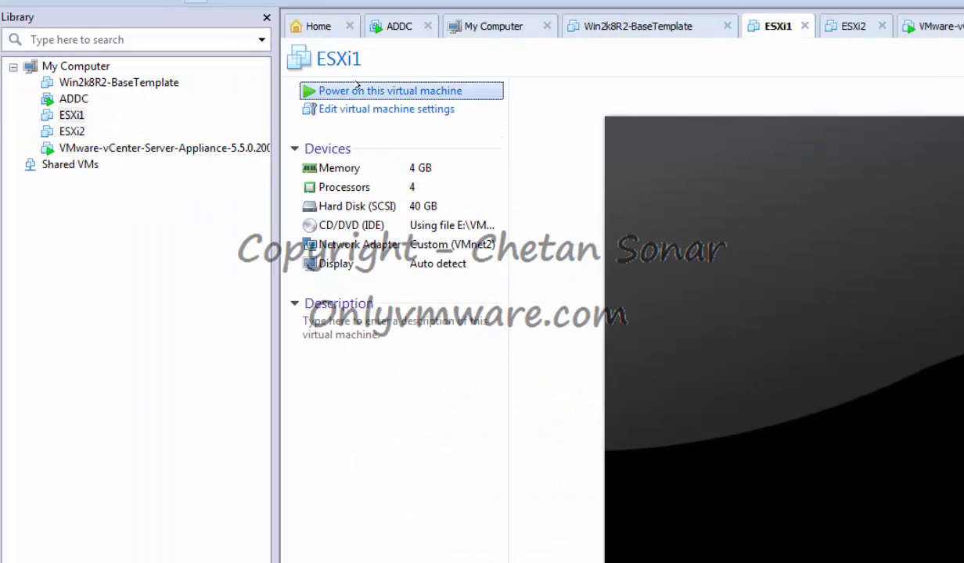
# Power on the ESXi1 and ESXi2 virtual machines
pyautogui.click(357, 90)
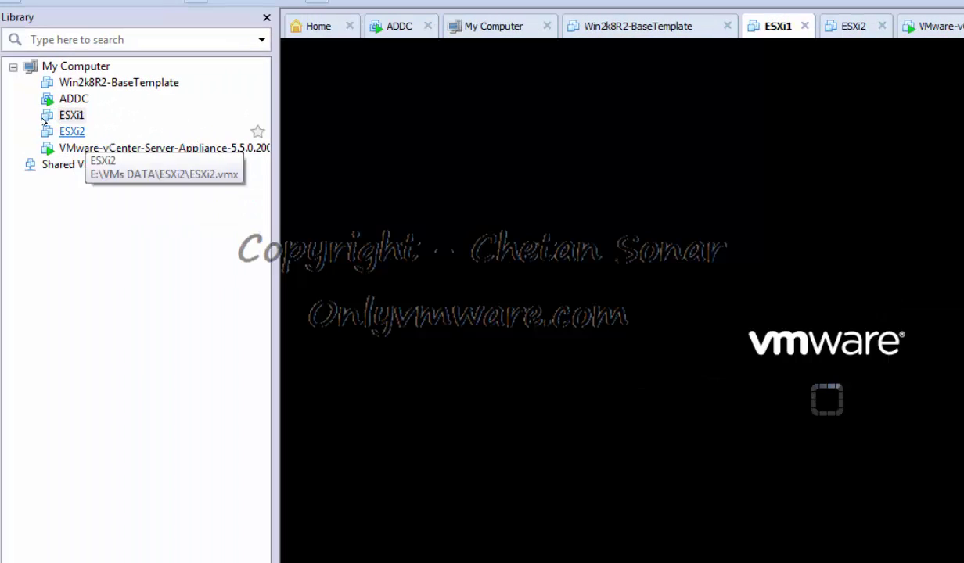
pyautogui.click(72, 131)
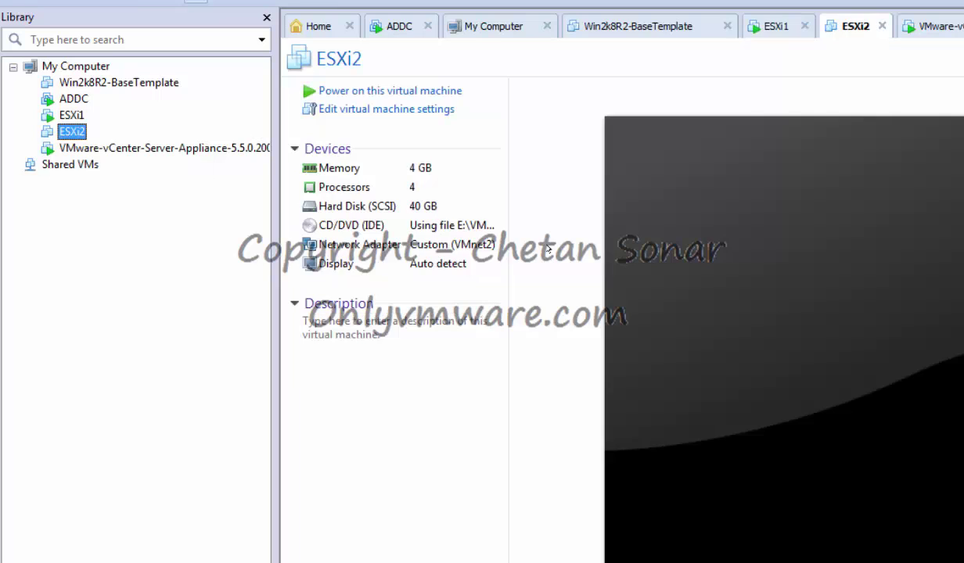
pyautogui.click(364, 90)
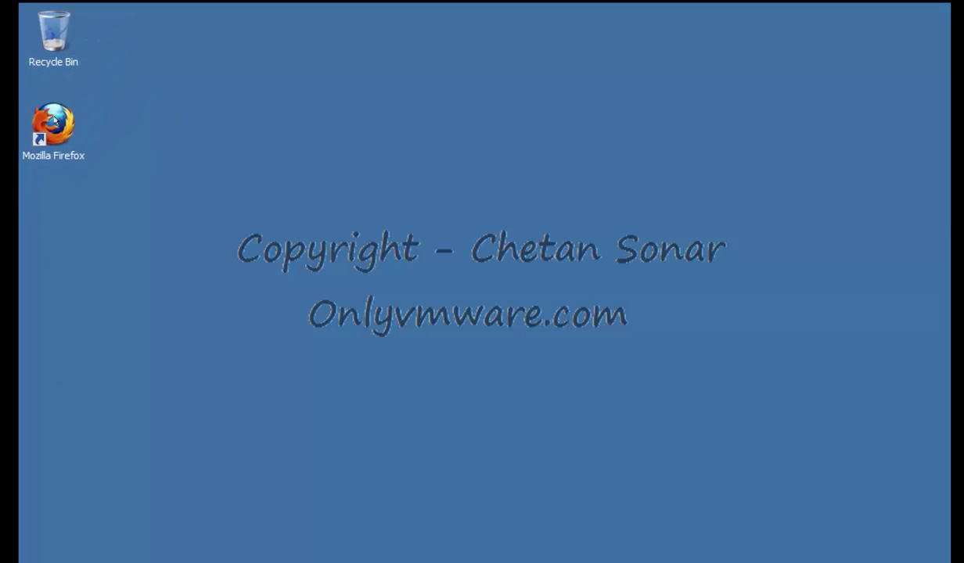
pyautogui.doubleClick(116, 51)
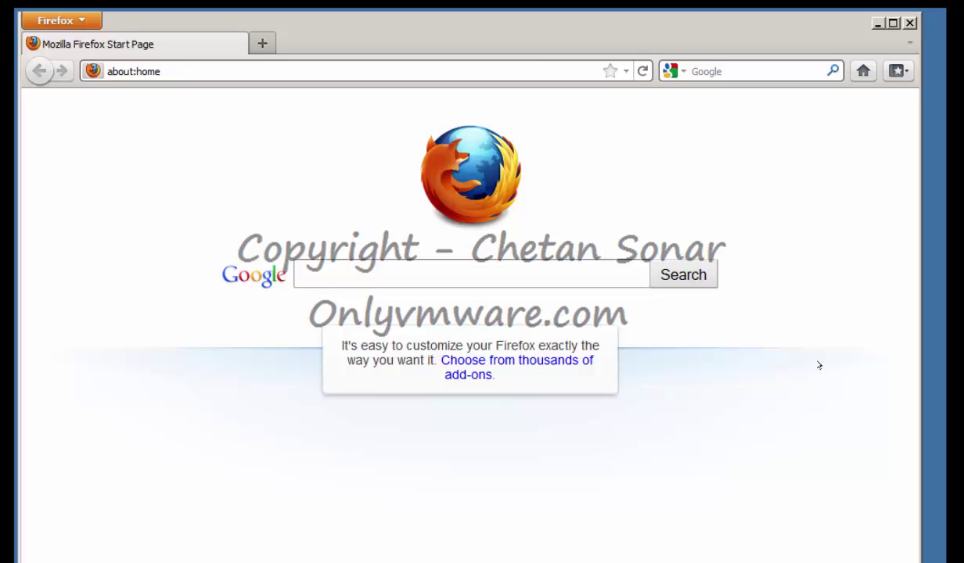
pyautogui.click(155, 71)
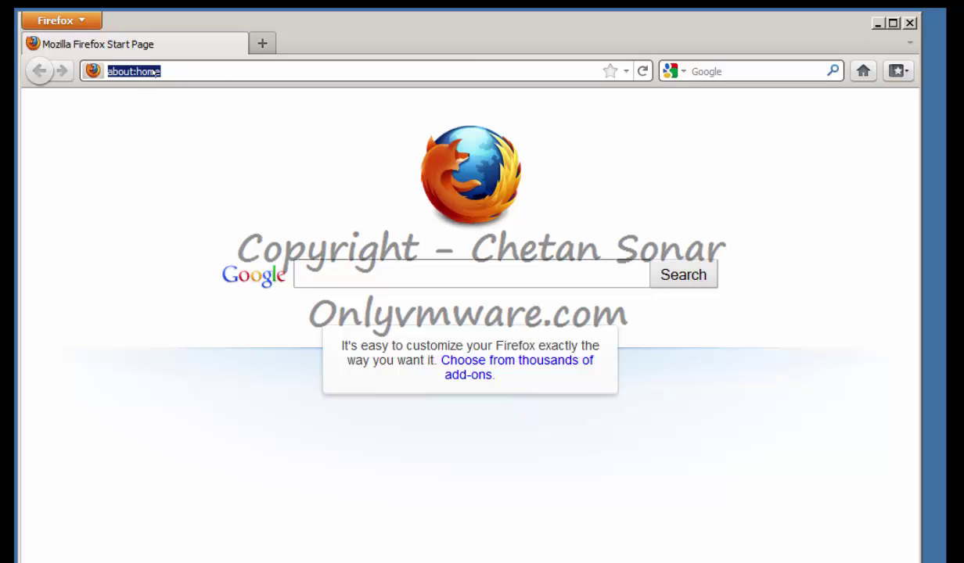
pyautogui.write('https://1')
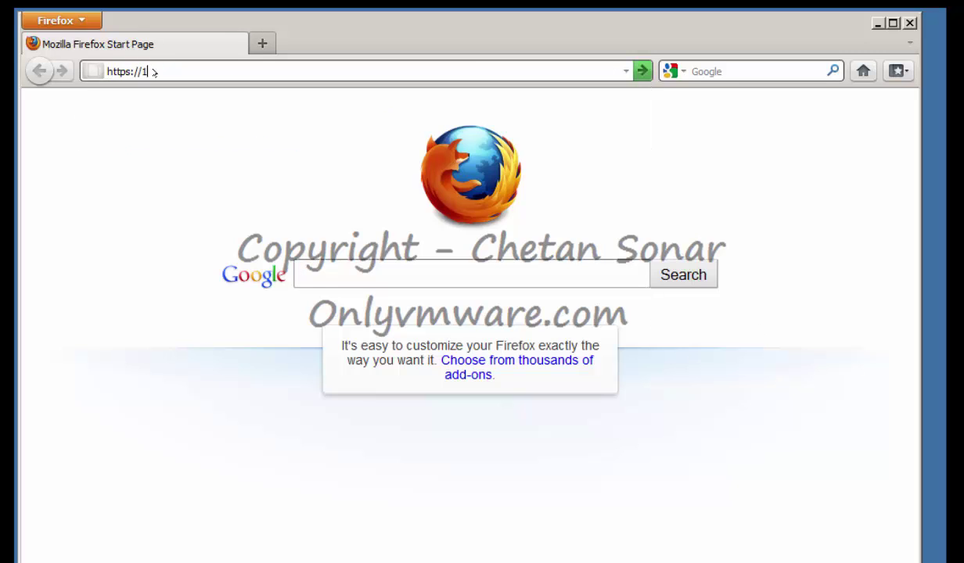
pyautogui.write('72.16.0.4:5480')
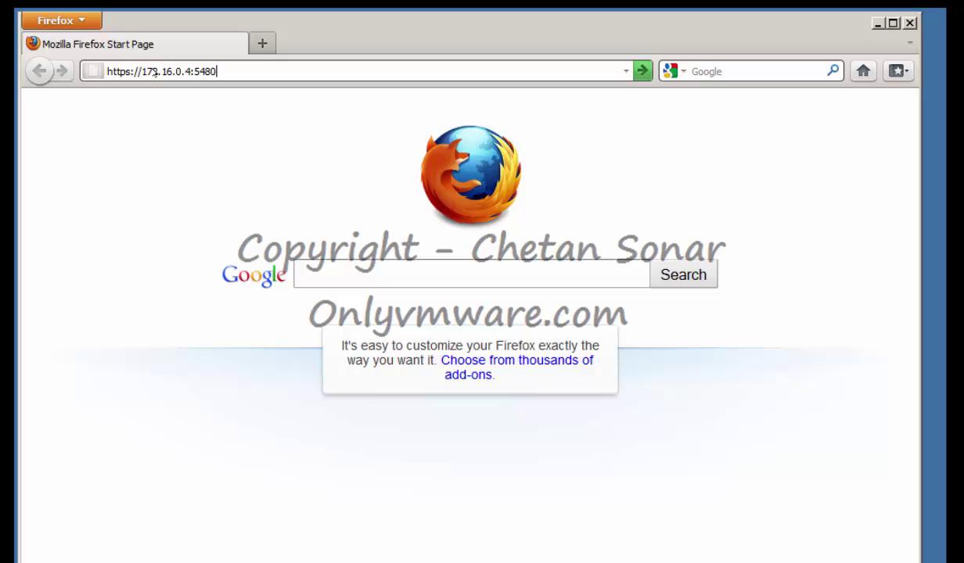
pyautogui.press('Return')
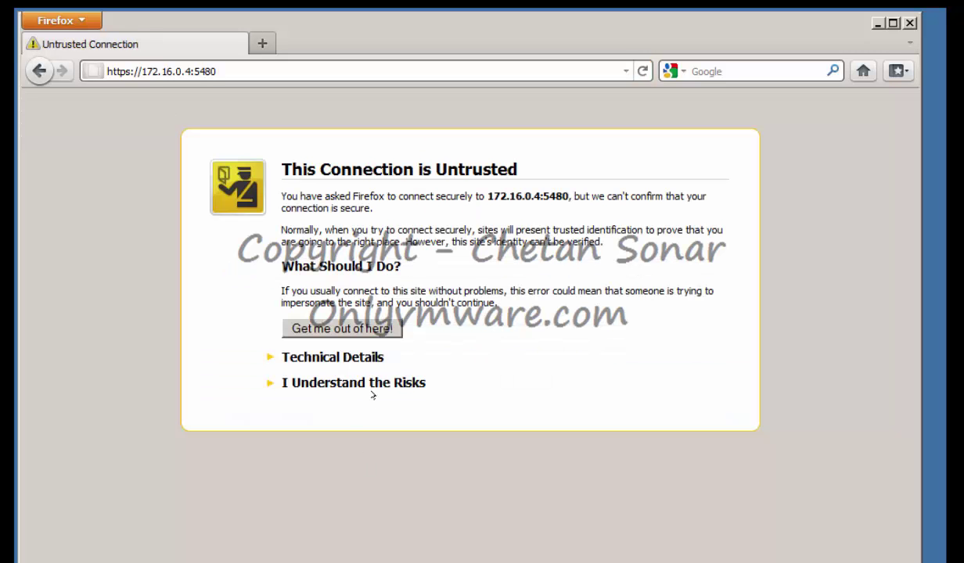
pyautogui.click(374, 381)
pyautogui.click(368, 490)
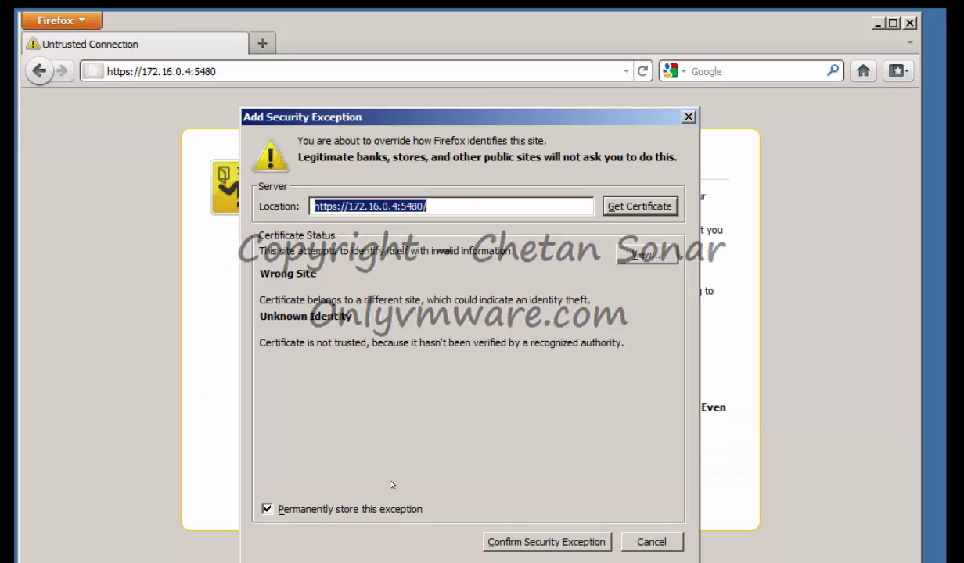
pyautogui.click(551, 542)
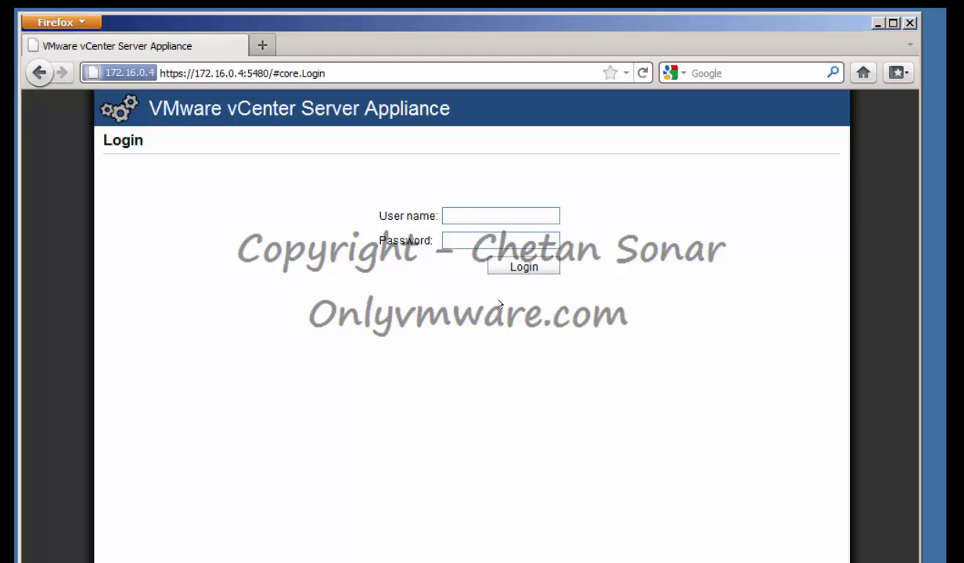
# Log in to the appliance as root with its password and refresh the Summary page
pyautogui.write('roovmware')
pyautogui.press('Return')
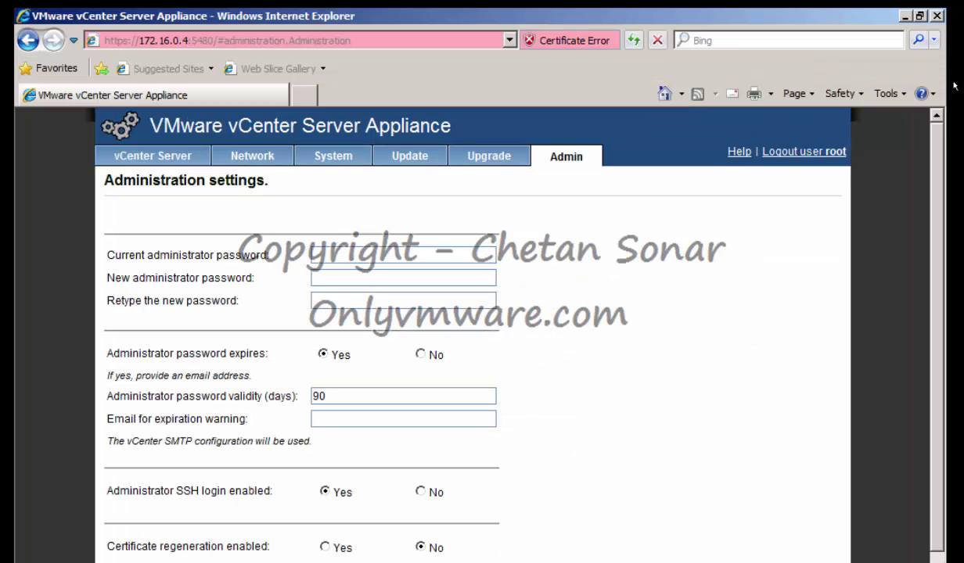
pyautogui.press('F5')
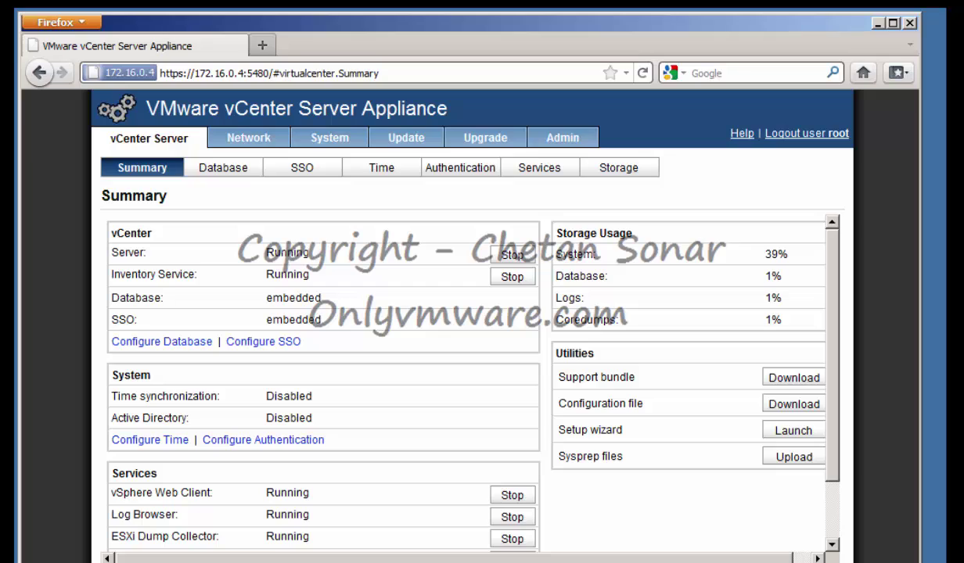
pyautogui.hotkey('ctrl', 'l')
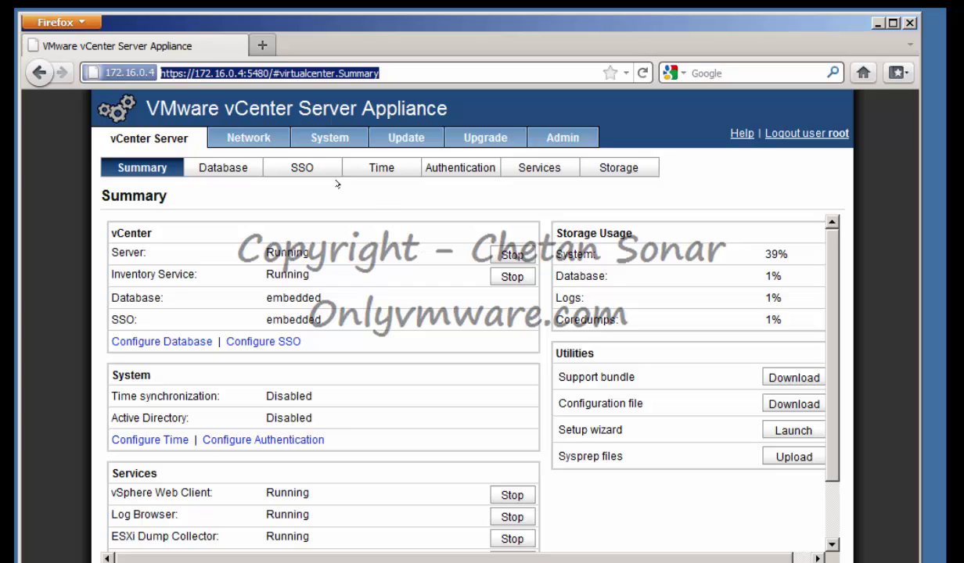
# Load 172.16.0.4 in a new Firefox tab to reach the vSphere Welcome page
pyautogui.click(262, 44)
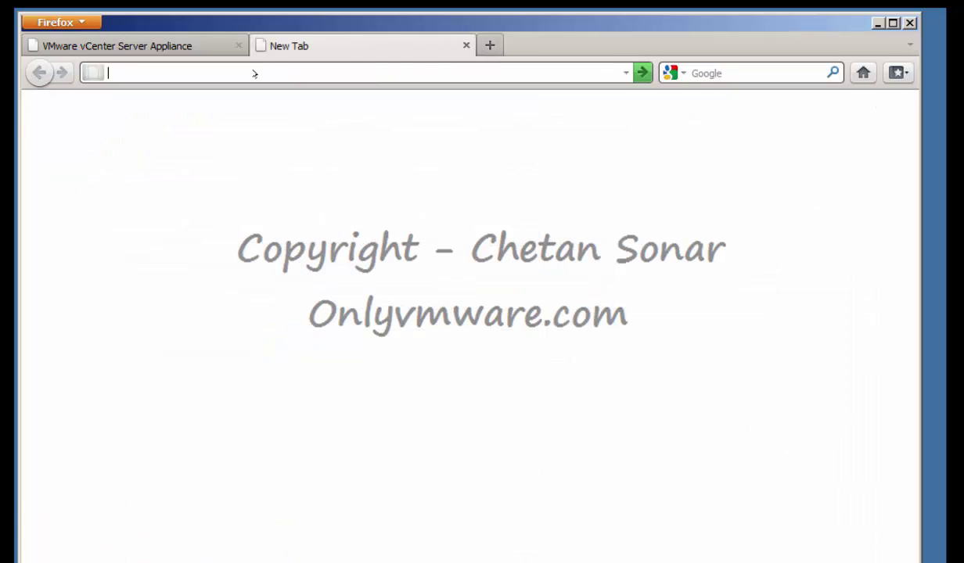
pyautogui.write('172.16.')
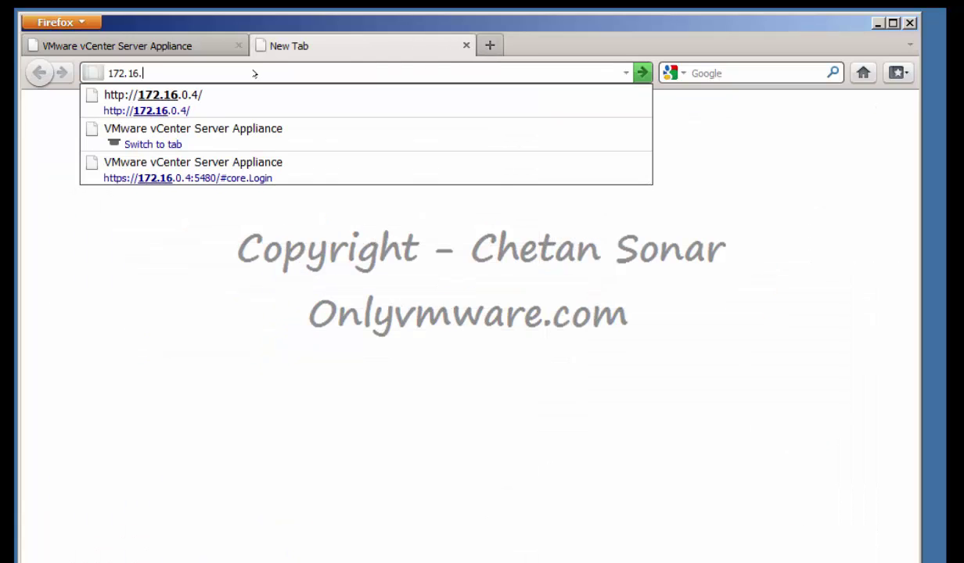
pyautogui.write('03')
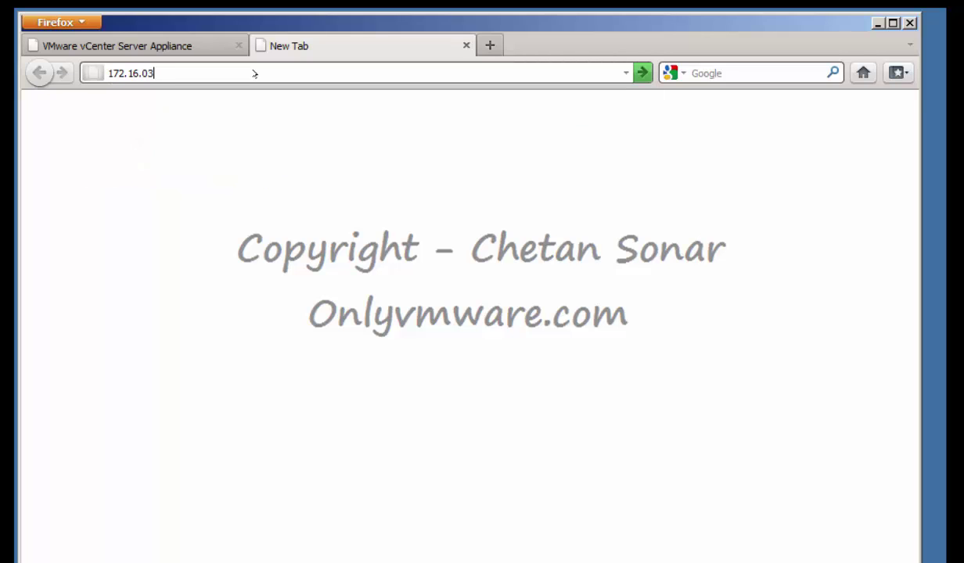
pyautogui.press('BackSpace')
pyautogui.write('.4')
pyautogui.press('Return')
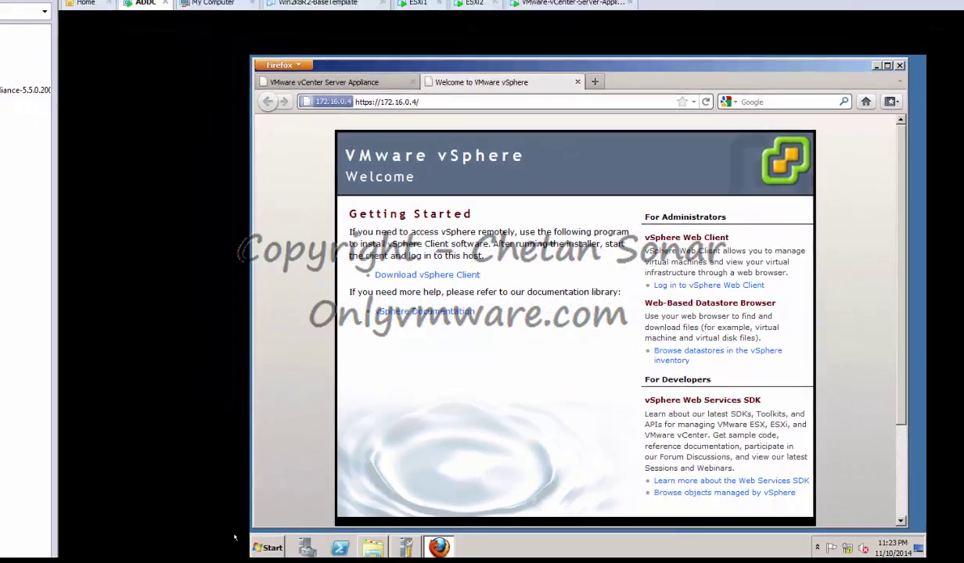
pyautogui.click(373, 547)
# Browse Local Disk (E:) into VMware Installers and VMware_vSphere_5.5, then back out to E:
pyautogui.click(137, 308)
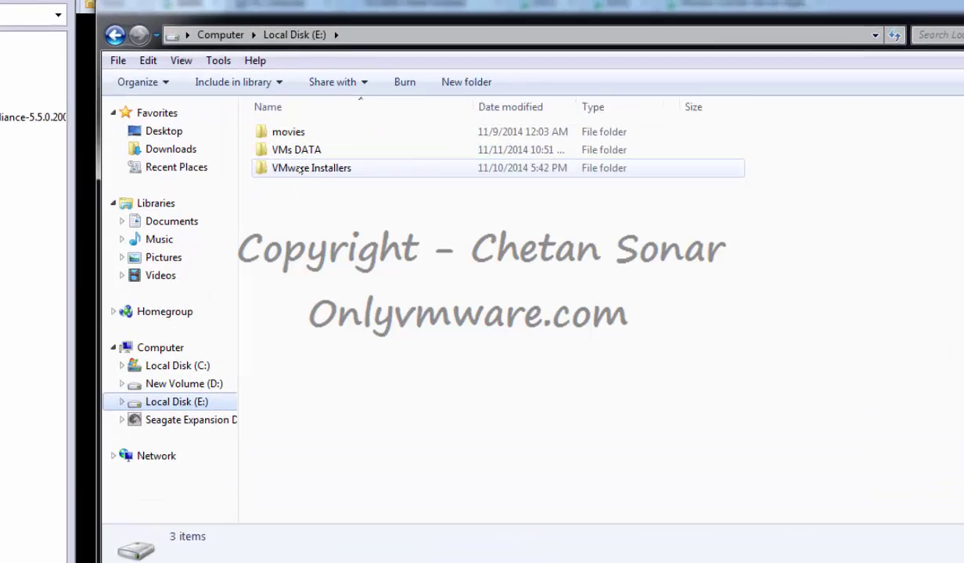
pyautogui.doubleClick(229, 133)
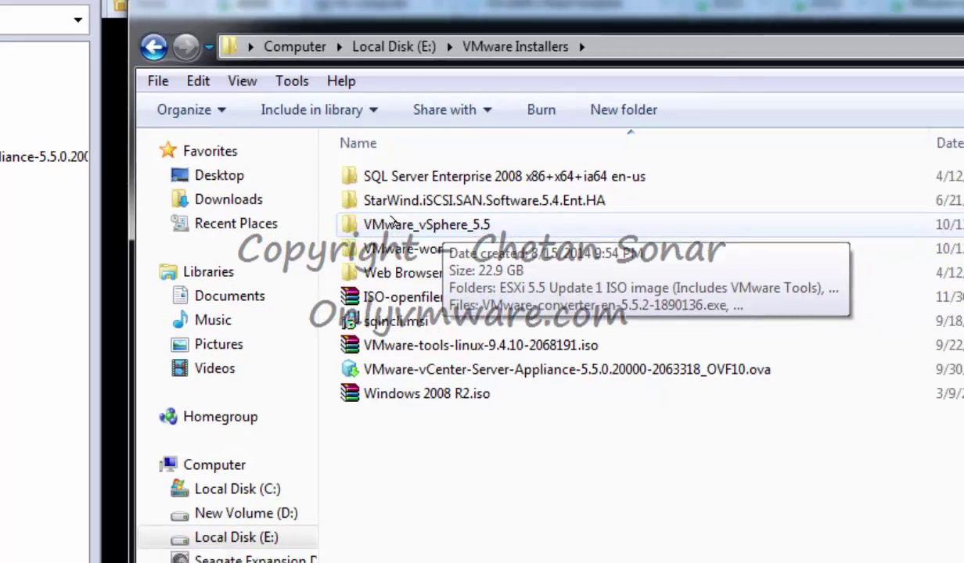
pyautogui.doubleClick(460, 234)
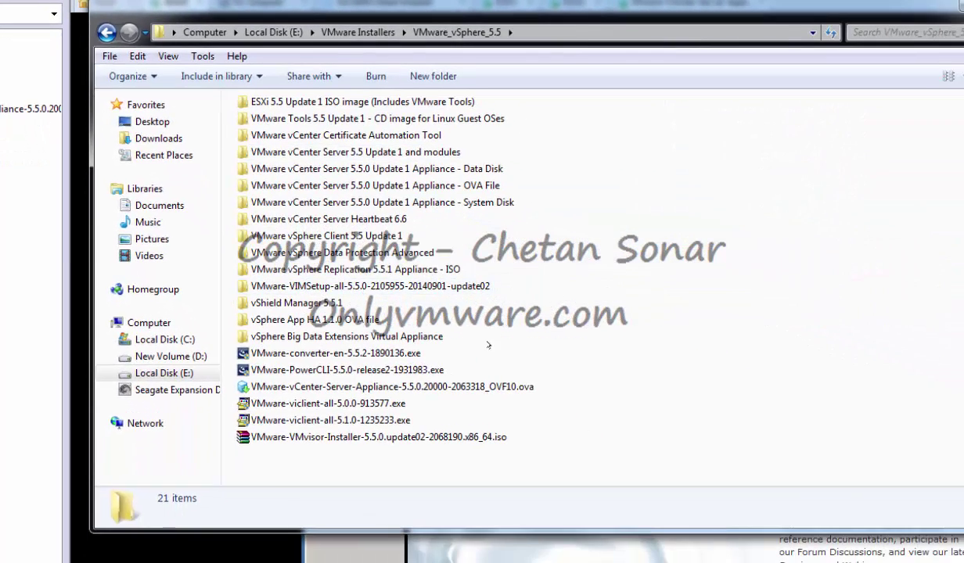
pyautogui.click(344, 287)
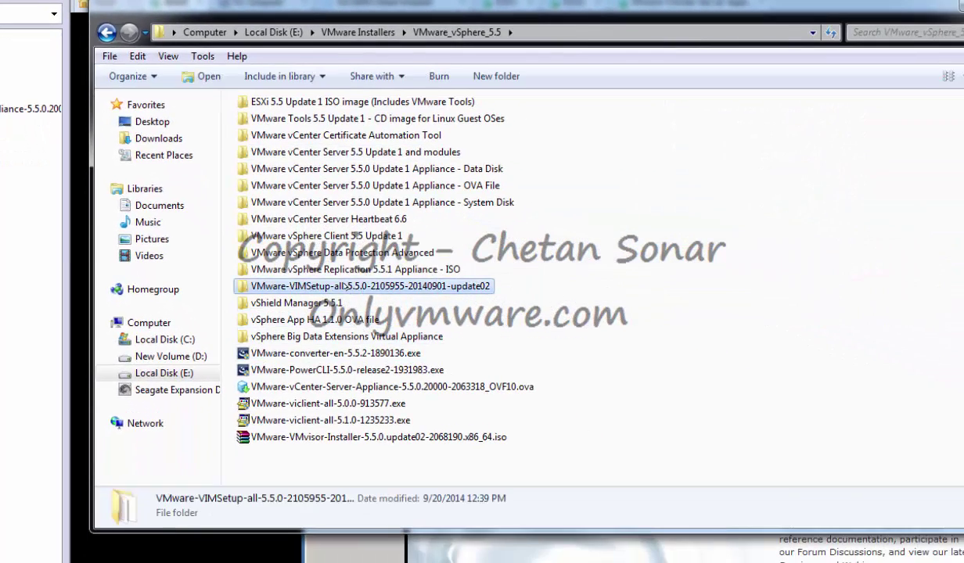
pyautogui.rightClick(345, 287)
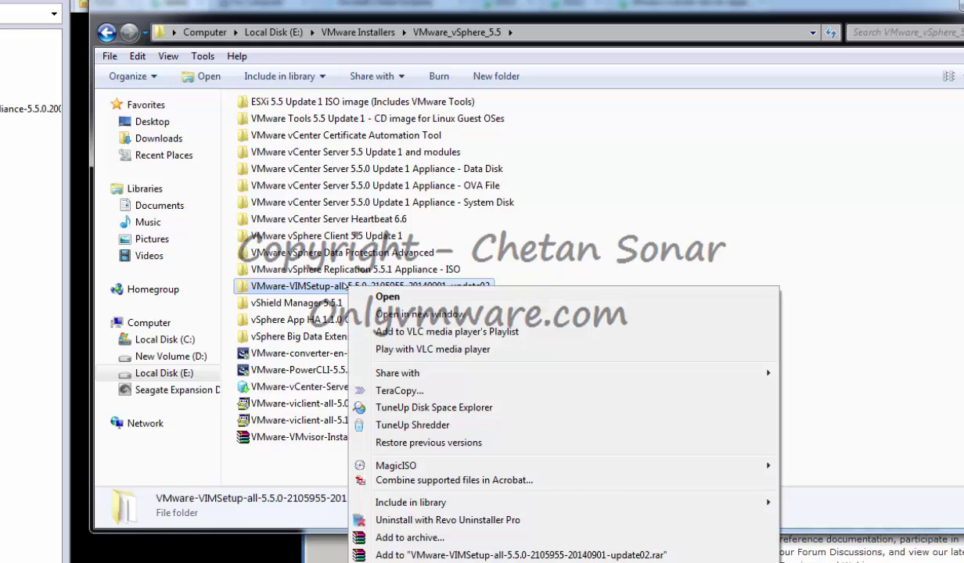
pyautogui.click(106, 32)
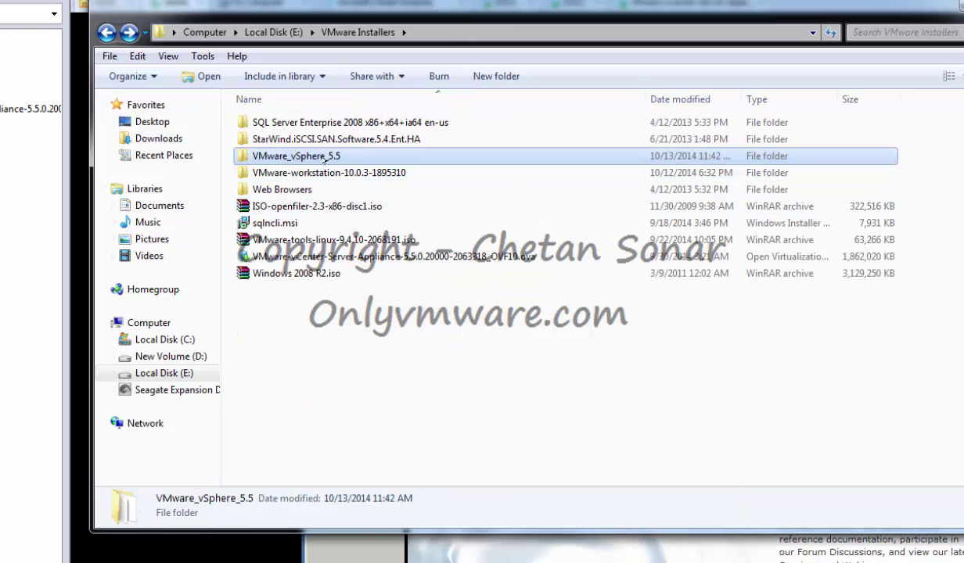
pyautogui.rightClick(323, 160)
pyautogui.hotkey('alt', 'Left')
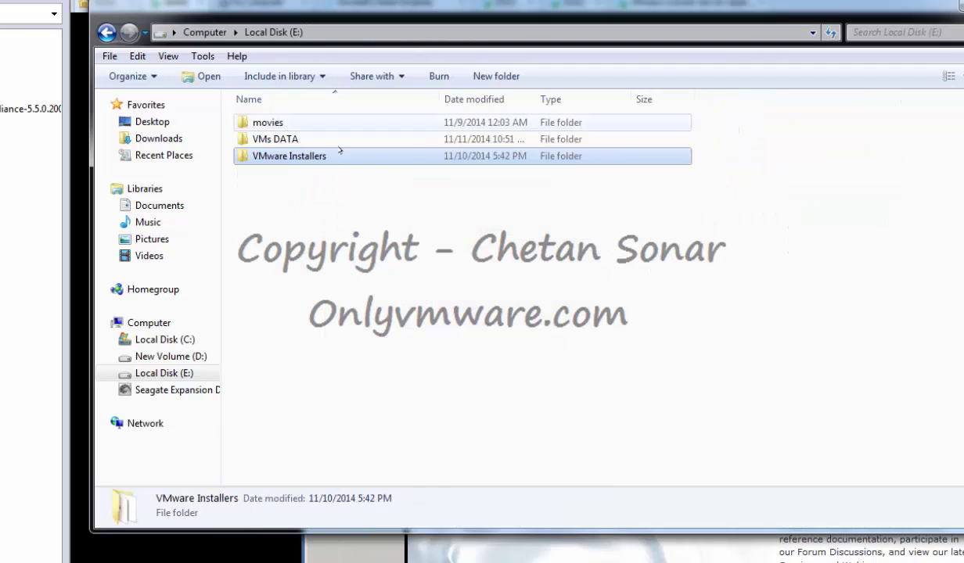
# Share the VMware Installers folder via Advanced Sharing with Everyone at Full Control
pyautogui.rightClick(307, 156)
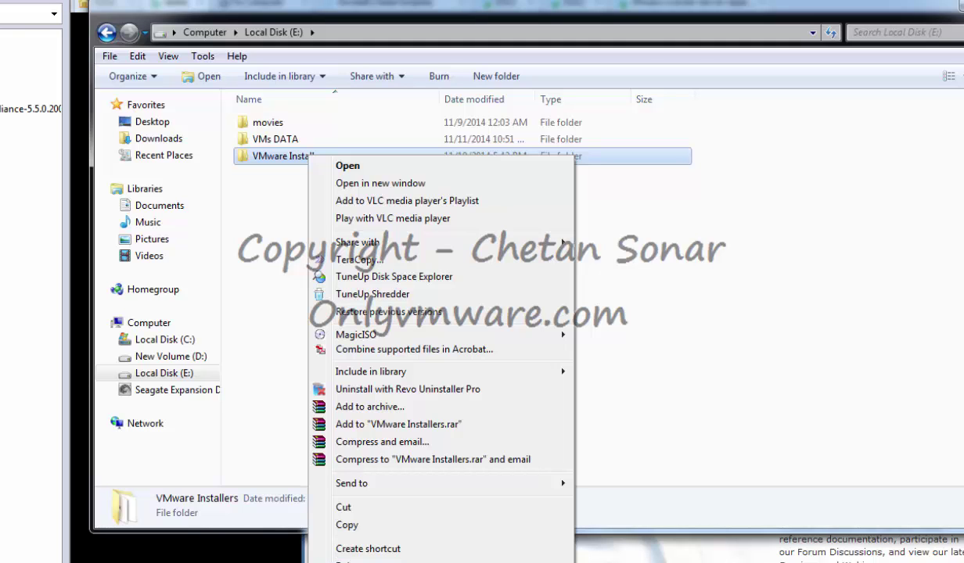
pyautogui.click(415, 562)
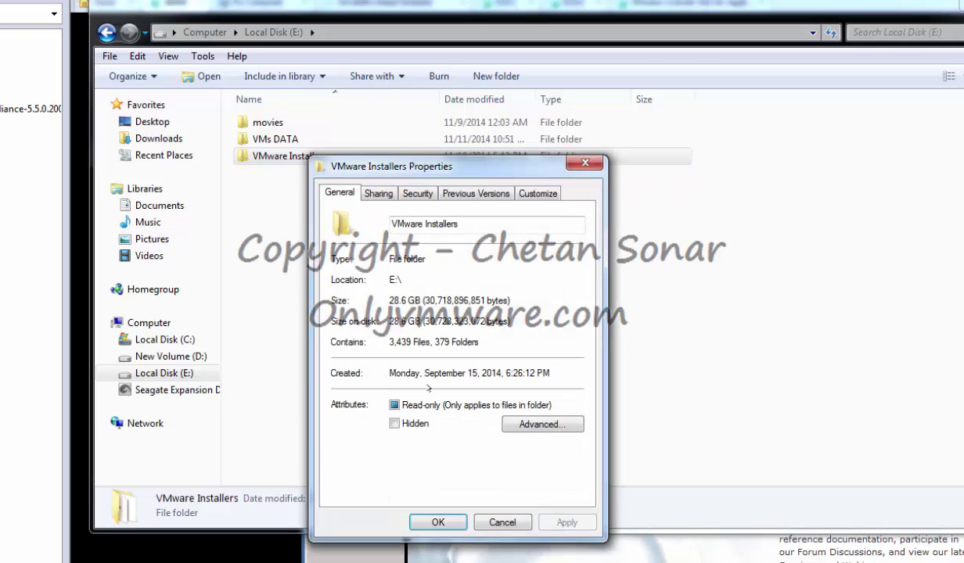
pyautogui.click(379, 193)
pyautogui.click(397, 383)
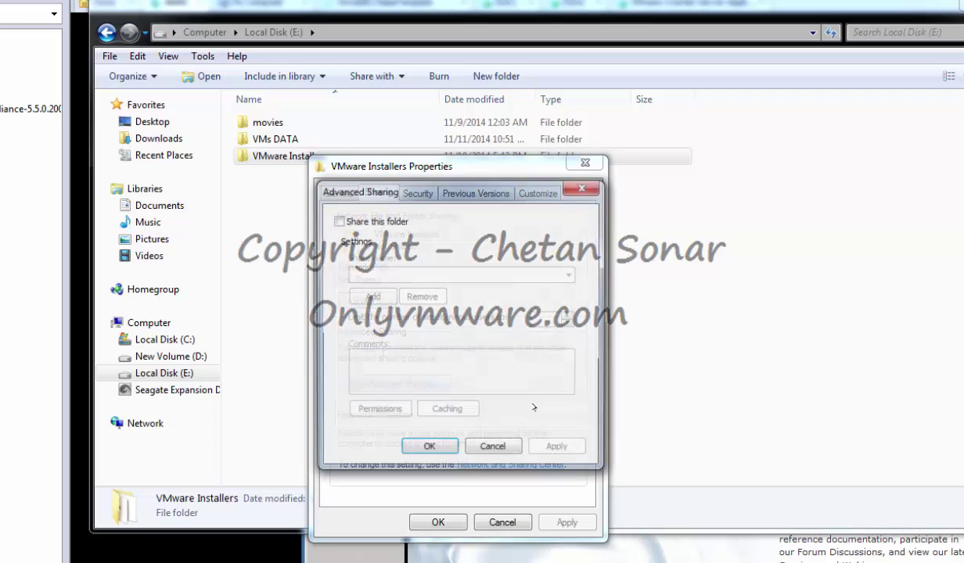
pyautogui.click(360, 221)
pyautogui.click(391, 409)
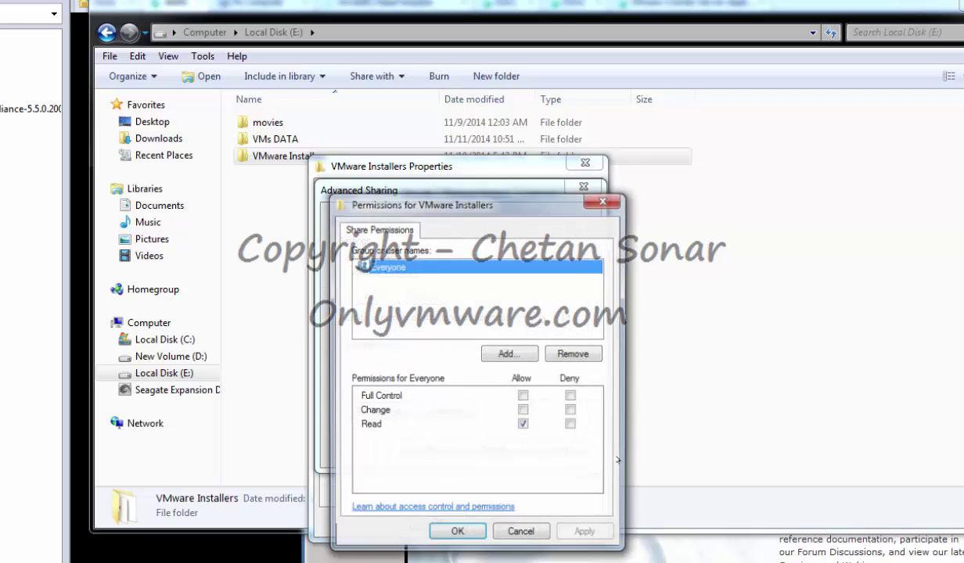
pyautogui.click(523, 396)
pyautogui.click(587, 534)
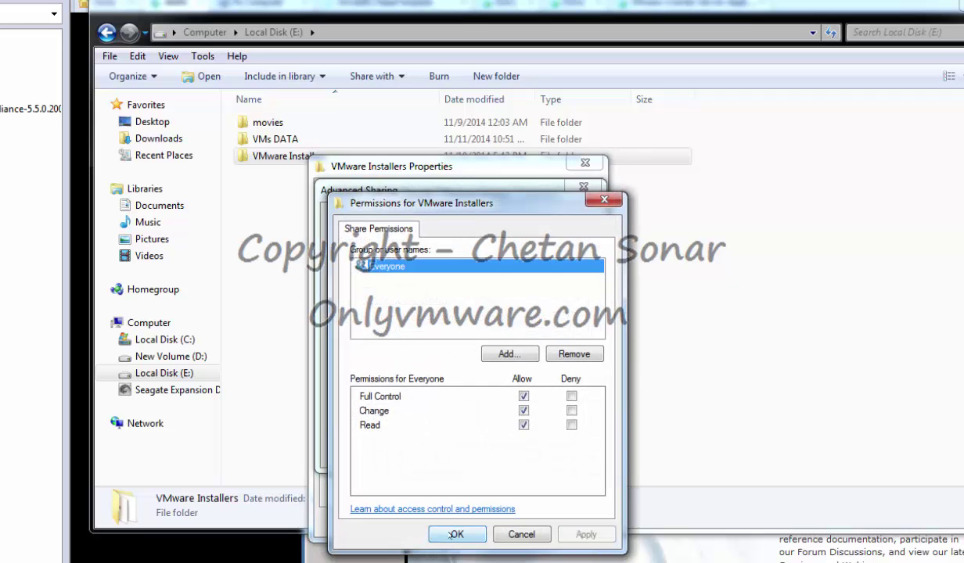
pyautogui.click(457, 533)
pyautogui.click(558, 449)
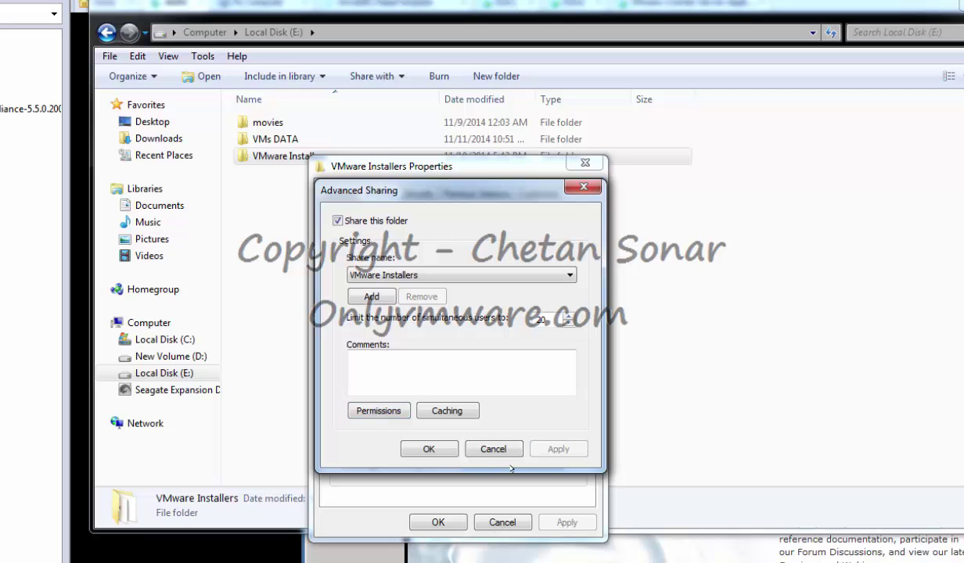
pyautogui.click(429, 449)
pyautogui.click(437, 520)
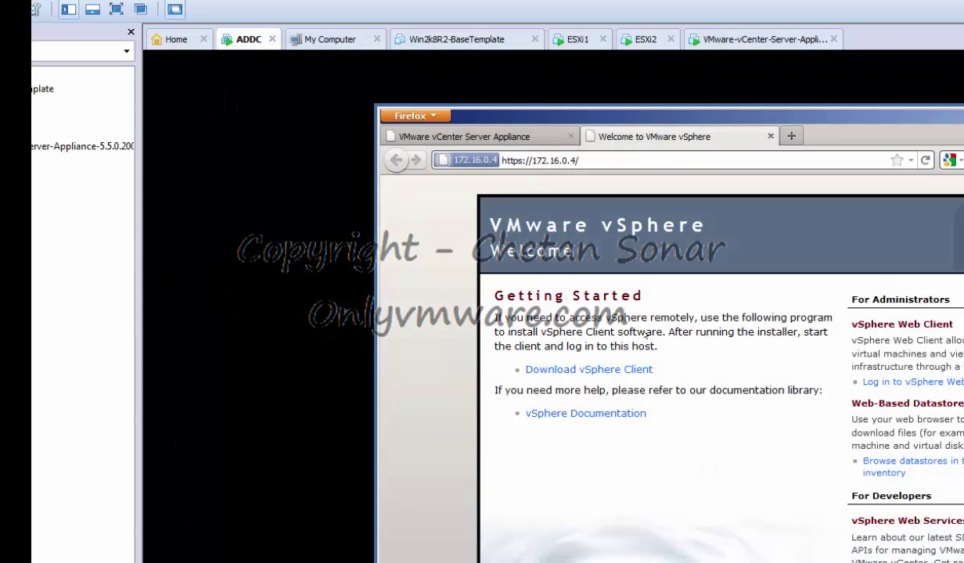
# Remove the Web Browsers shared folder from the ADDC virtual machine's settings
pyautogui.rightClick(126, 133)
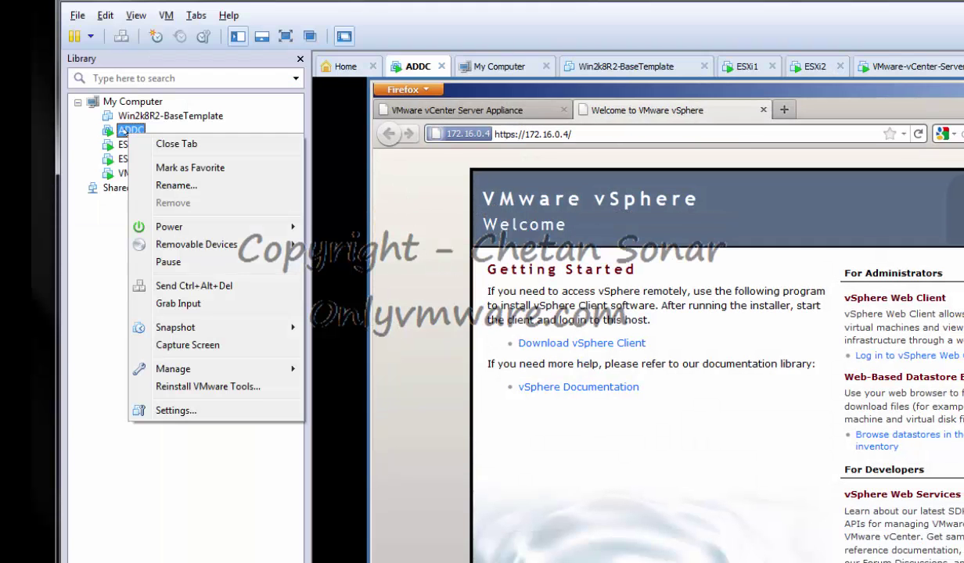
pyautogui.click(176, 410)
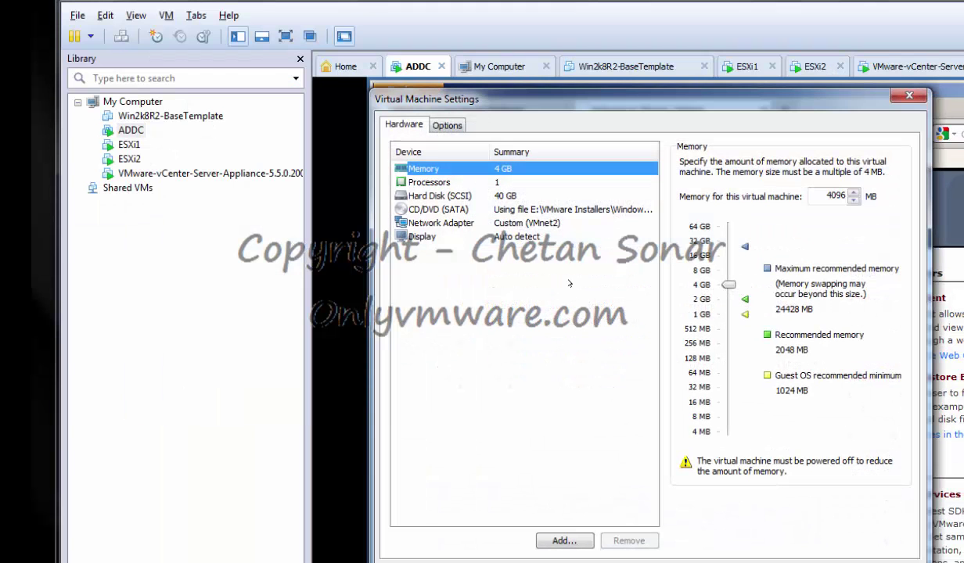
pyautogui.click(432, 121)
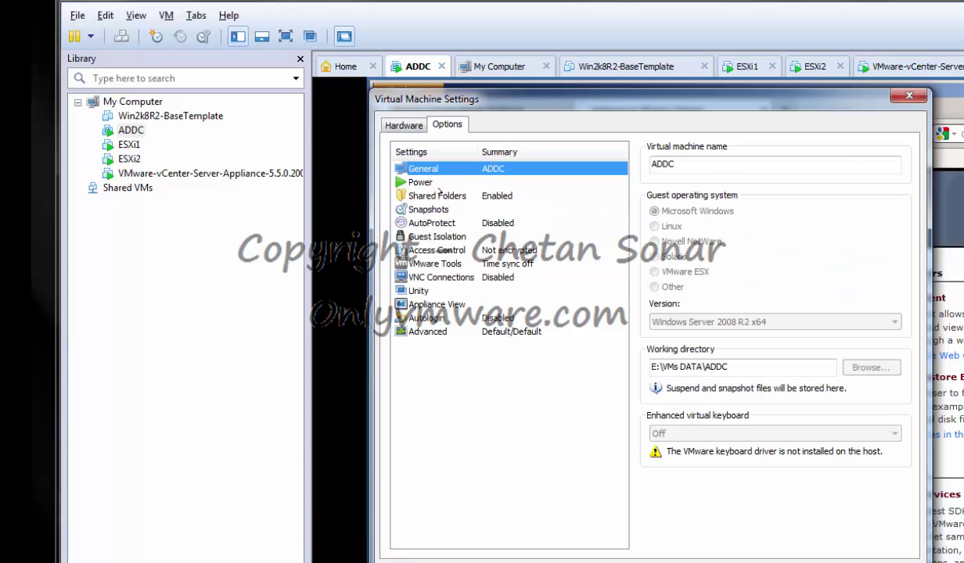
pyautogui.click(411, 195)
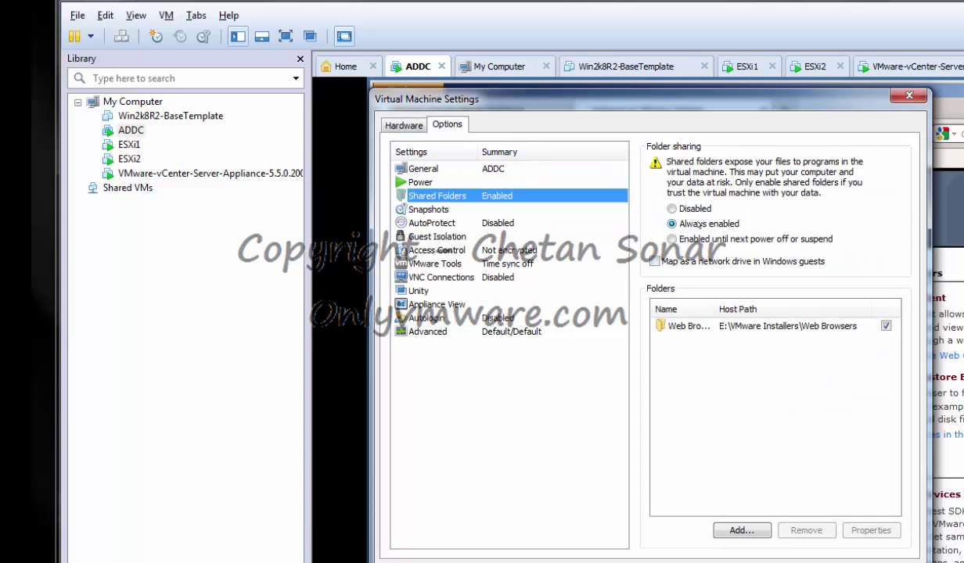
pyautogui.click(675, 327)
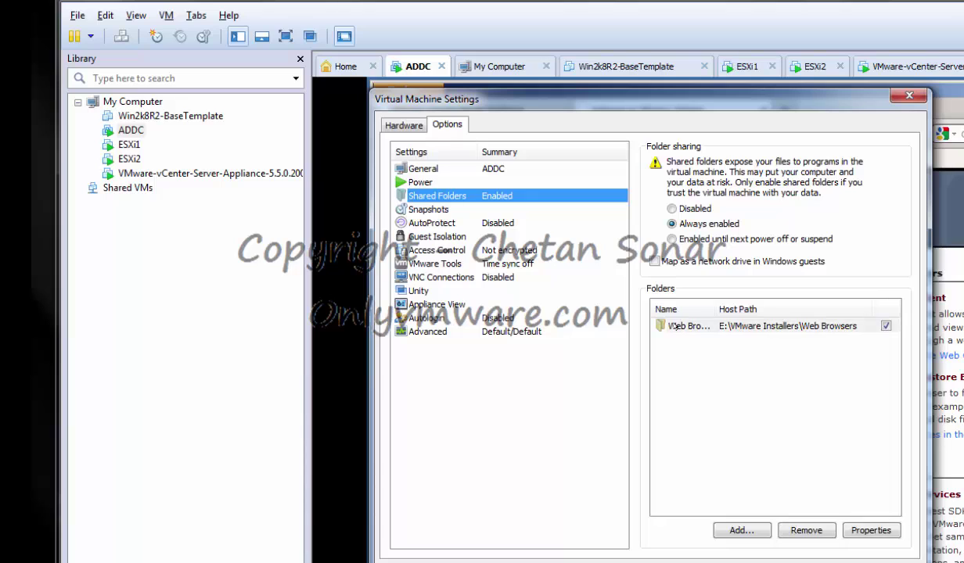
pyautogui.click(805, 531)
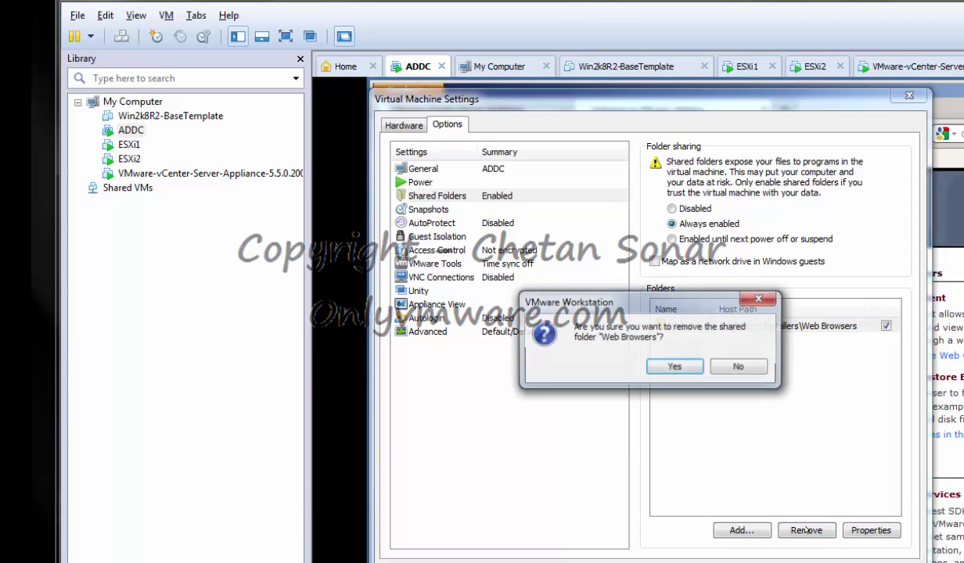
pyautogui.click(670, 367)
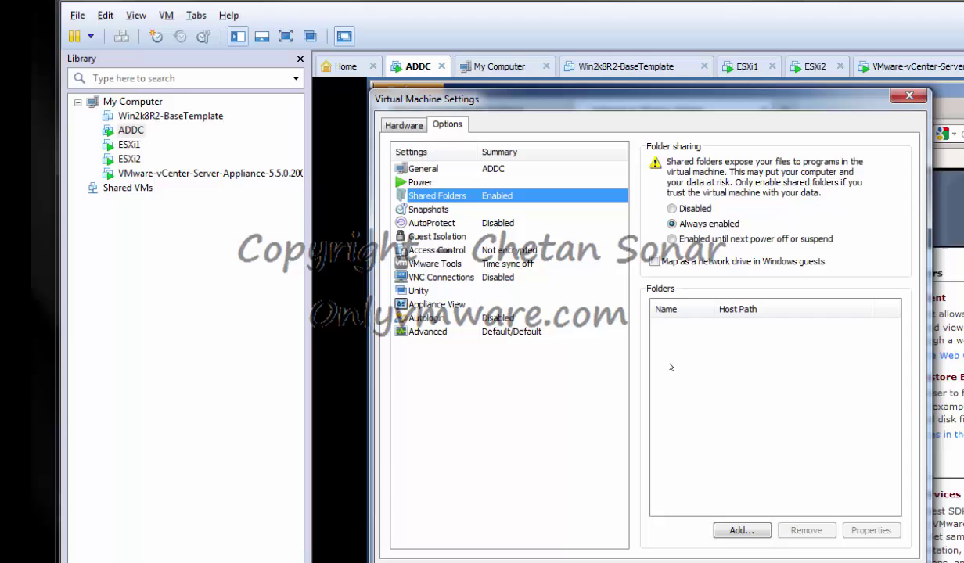
# Add E:\VMware Installers as a new ADDC shared folder and save the settings
pyautogui.click(747, 532)
pyautogui.click(679, 450)
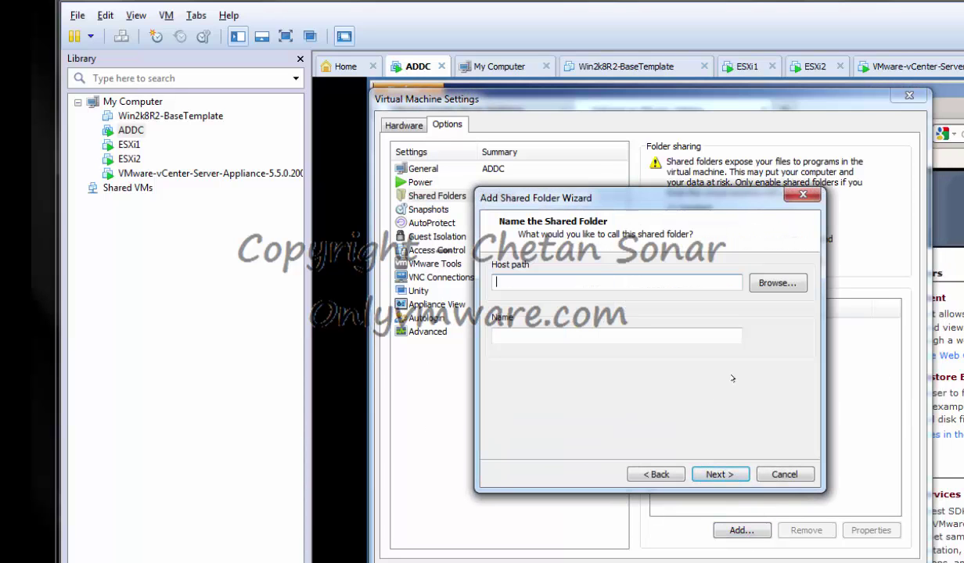
pyautogui.click(776, 284)
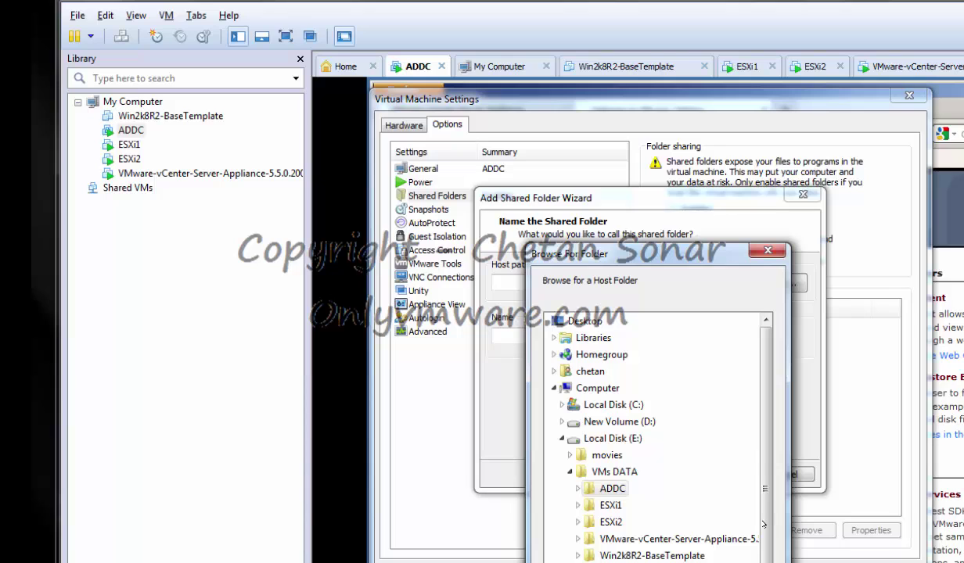
pyautogui.press('Return')
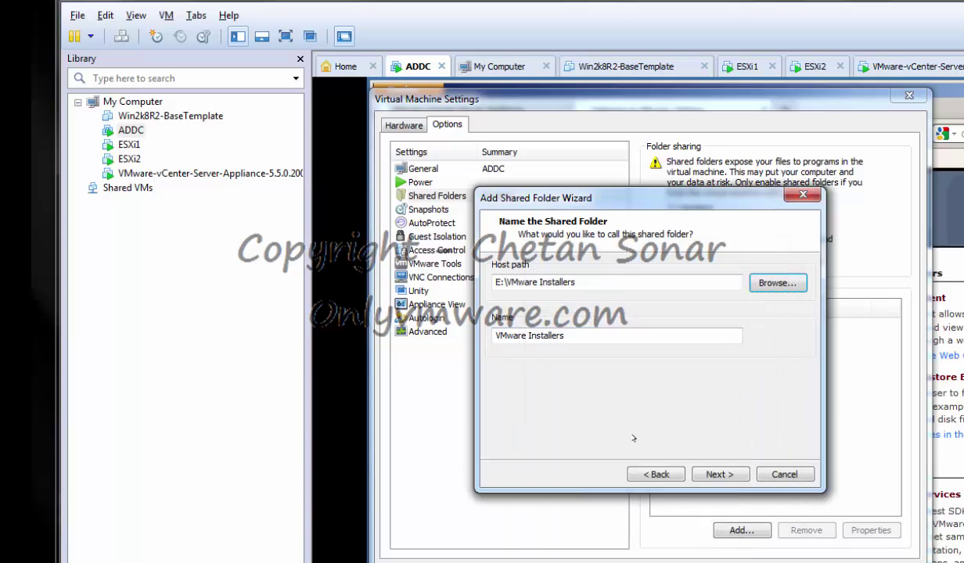
pyautogui.click(727, 474)
pyautogui.click(720, 474)
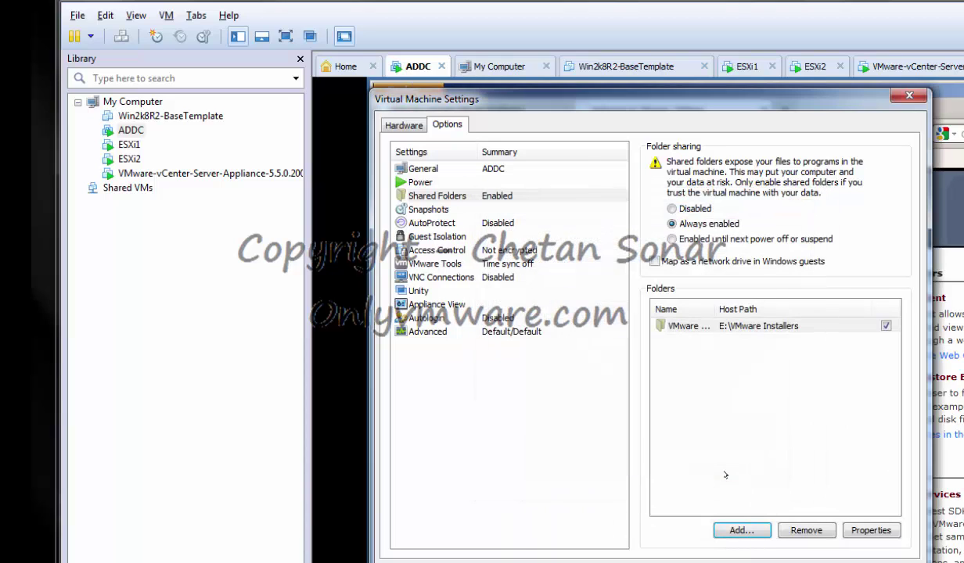
pyautogui.click(762, 562)
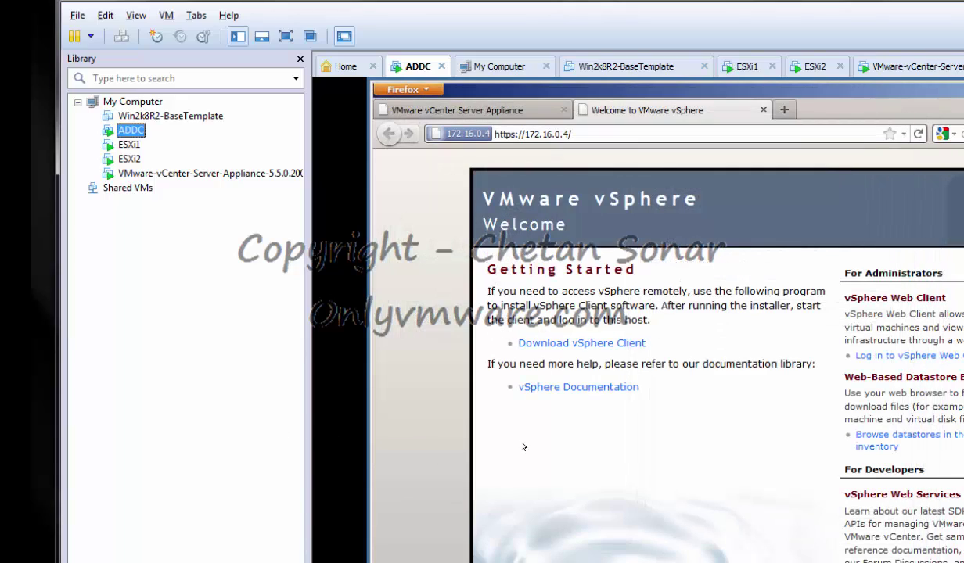
# Browse Network > vmware-host > Shared Folders > VMware Installers > VMware_vSphere_5.5 into the VIMSetup folder
pyautogui.click(237, 542)
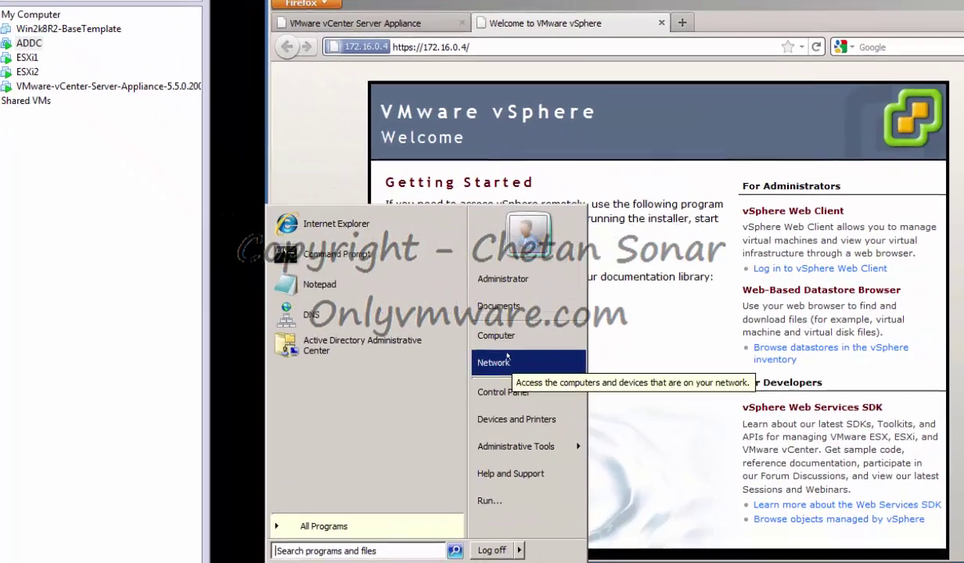
pyautogui.click(613, 450)
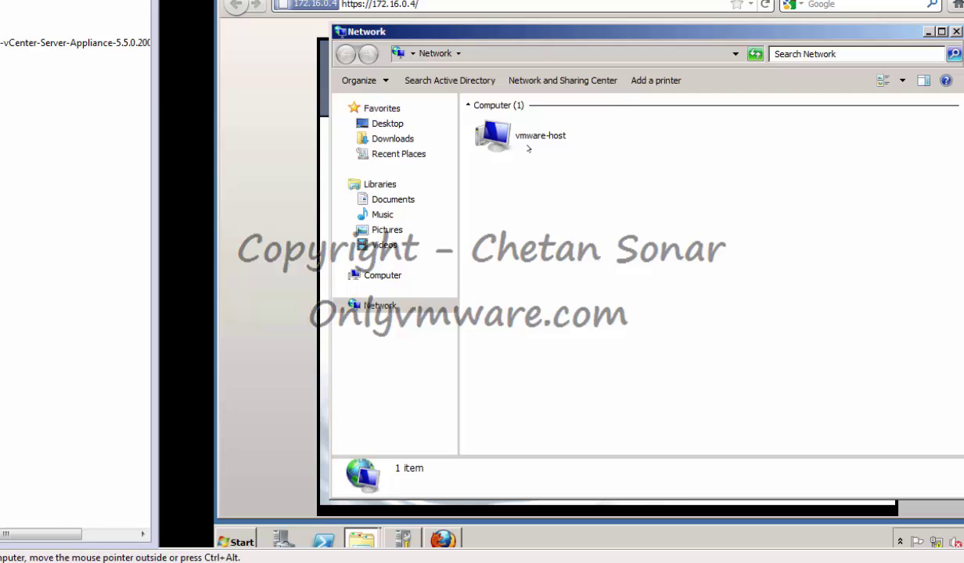
pyautogui.doubleClick(508, 143)
pyautogui.doubleClick(528, 123)
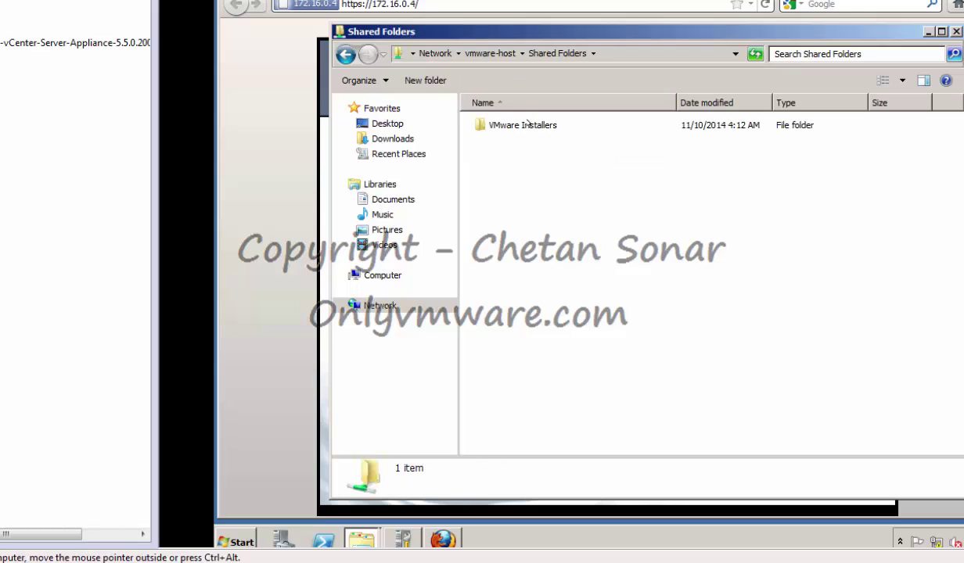
pyautogui.doubleClick(521, 125)
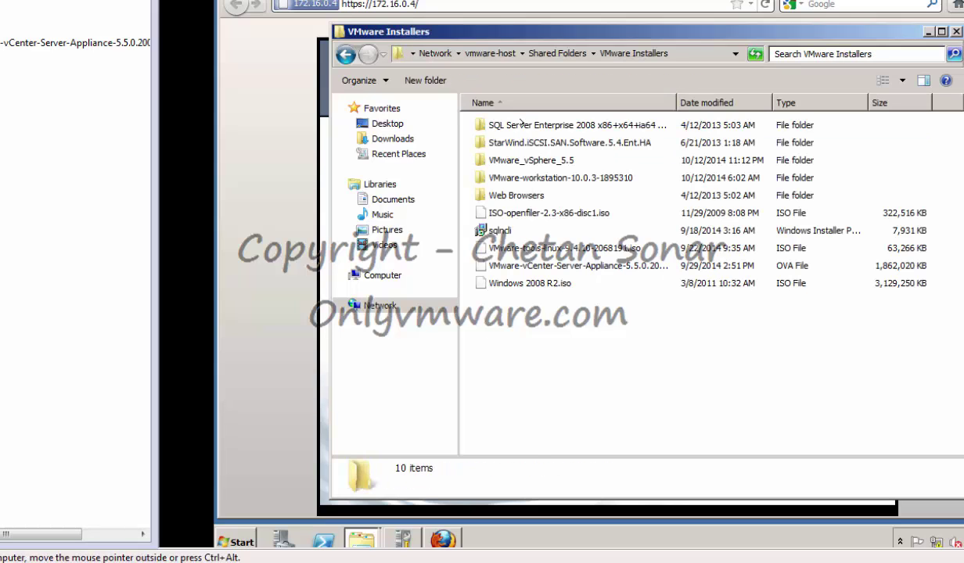
pyautogui.doubleClick(560, 160)
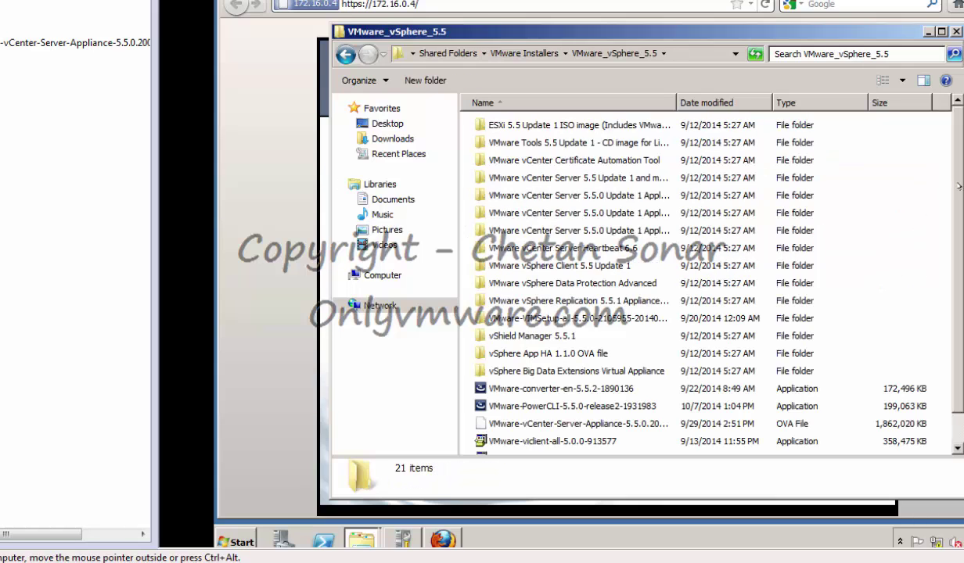
pyautogui.moveTo(959, 186); pyautogui.dragTo(959, 234)
pyautogui.click(538, 288)
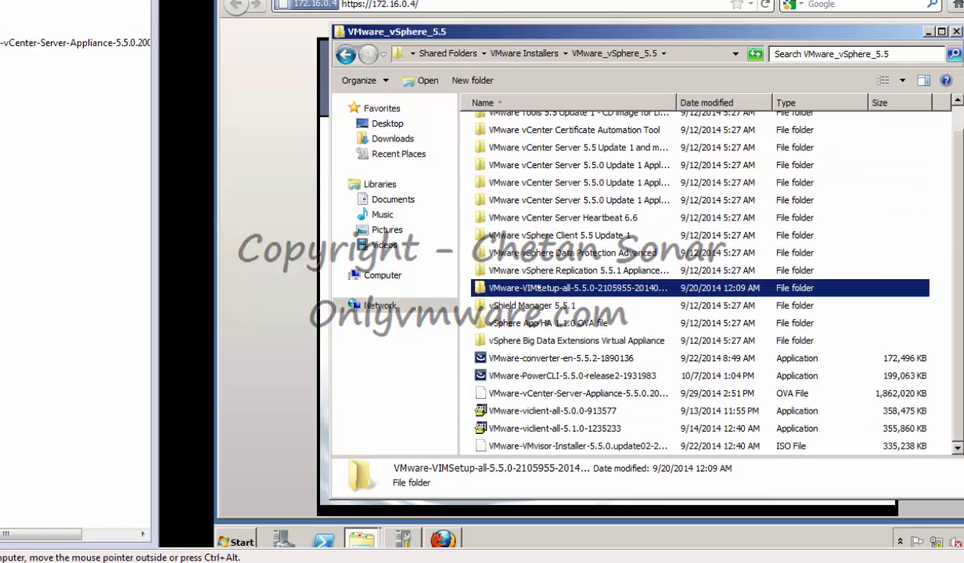
pyautogui.doubleClick(676, 102)
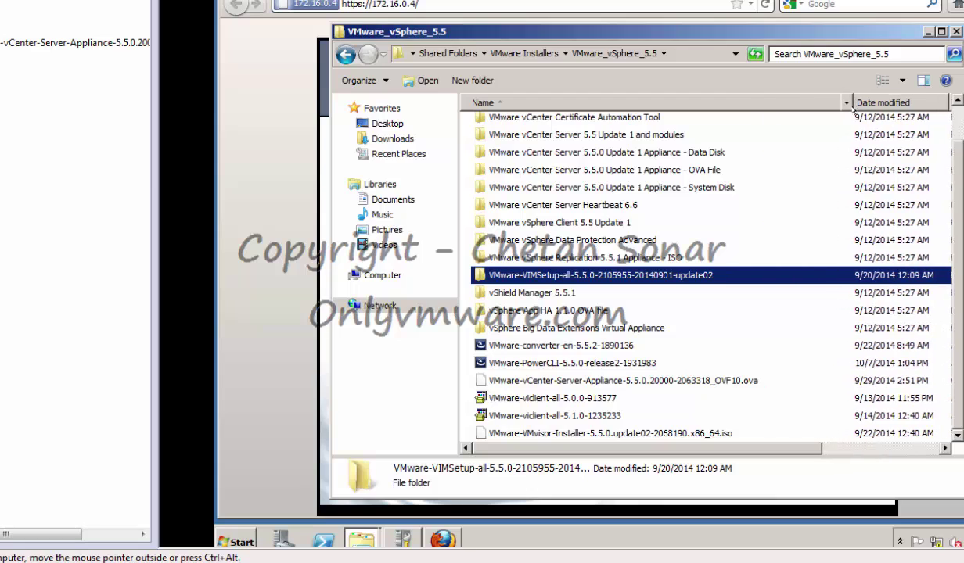
pyautogui.doubleClick(576, 274)
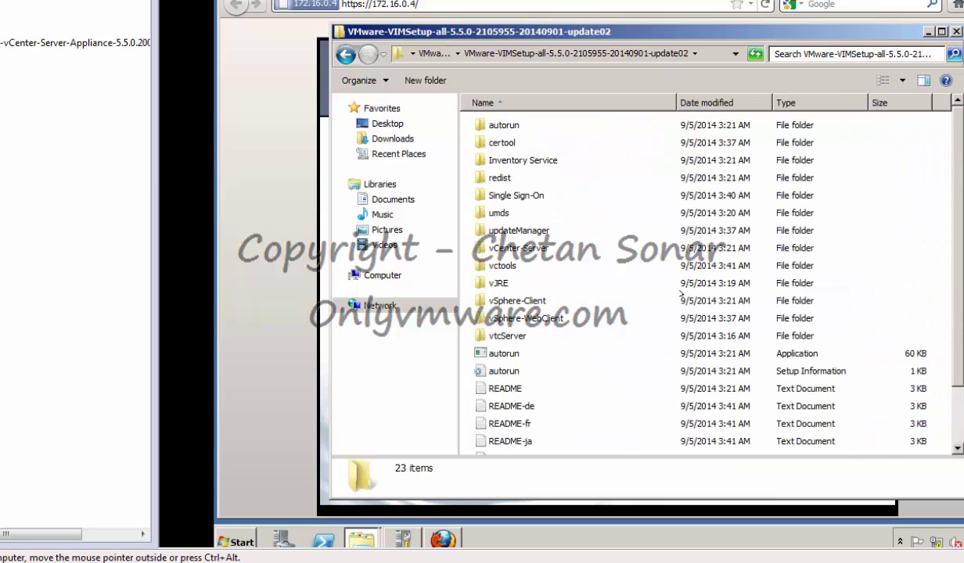
# Copy the vSphere-Client folder into Local Disk (C:) and open it to the VMware-viclient installer
pyautogui.click(541, 301)
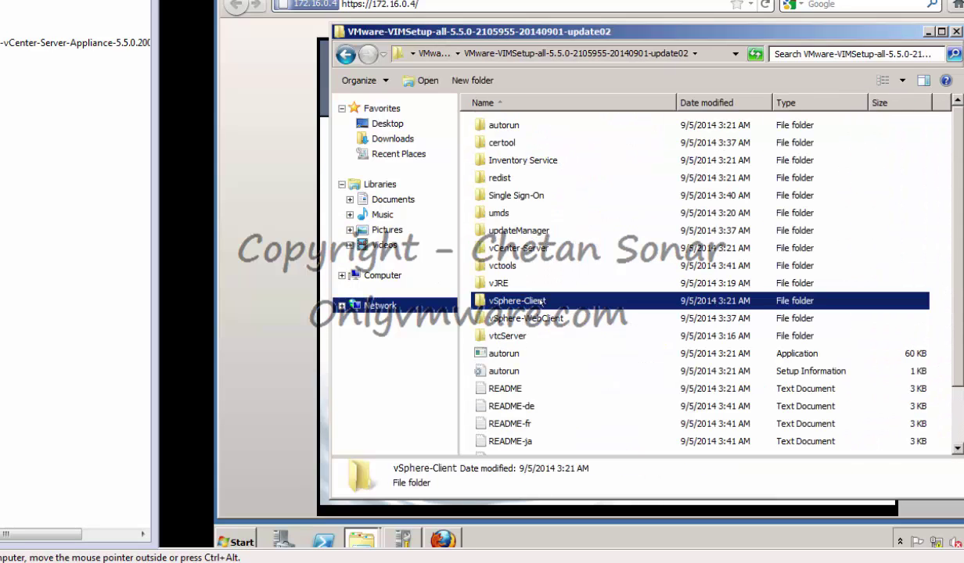
pyautogui.rightClick(541, 301)
pyautogui.click(568, 382)
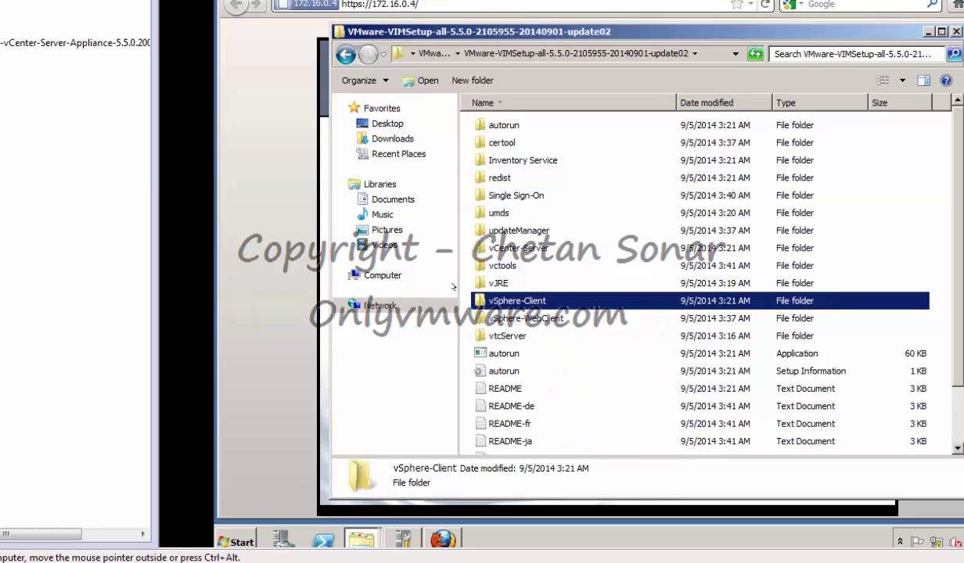
pyautogui.click(383, 276)
pyautogui.doubleClick(548, 127)
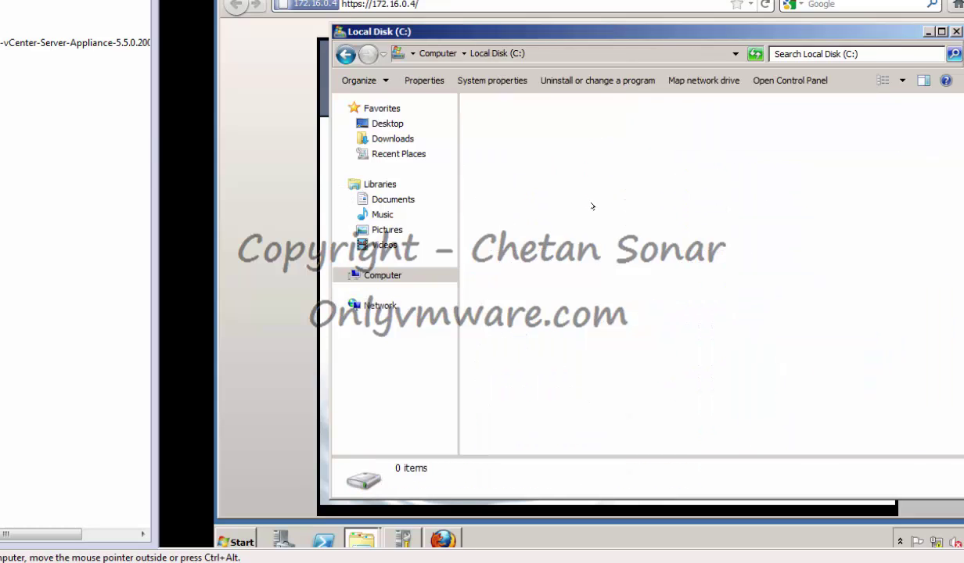
pyautogui.rightClick(594, 258)
pyautogui.click(661, 330)
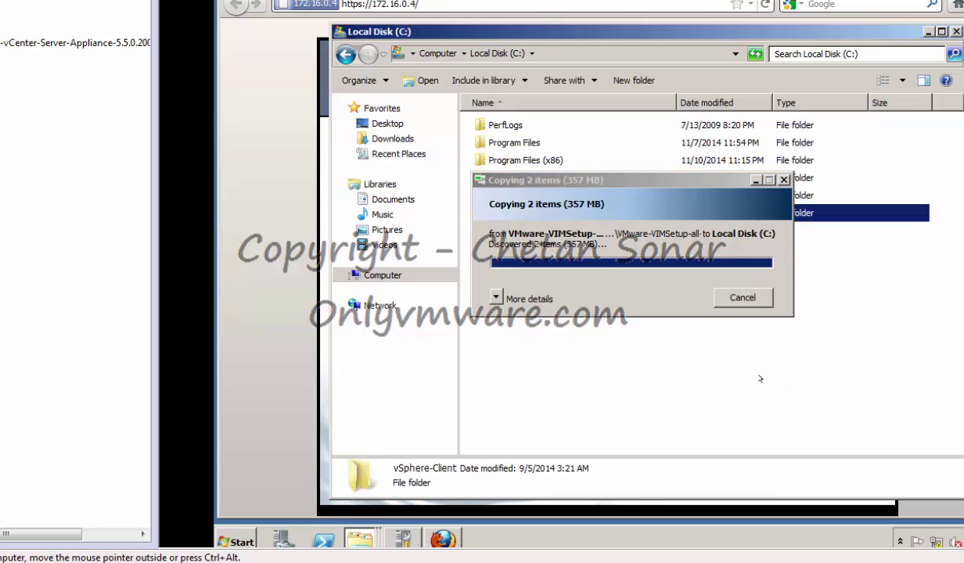
pyautogui.click(569, 267)
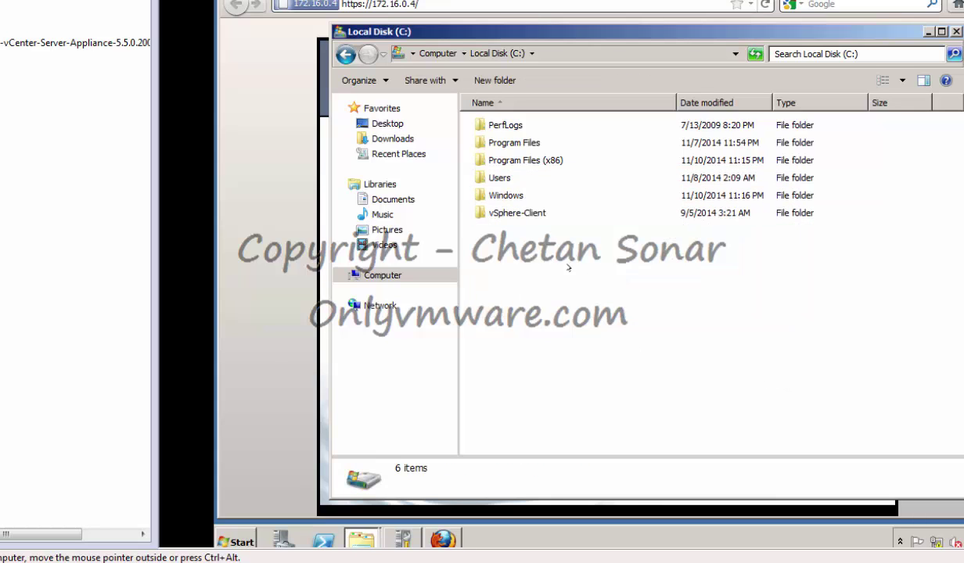
pyautogui.doubleClick(516, 208)
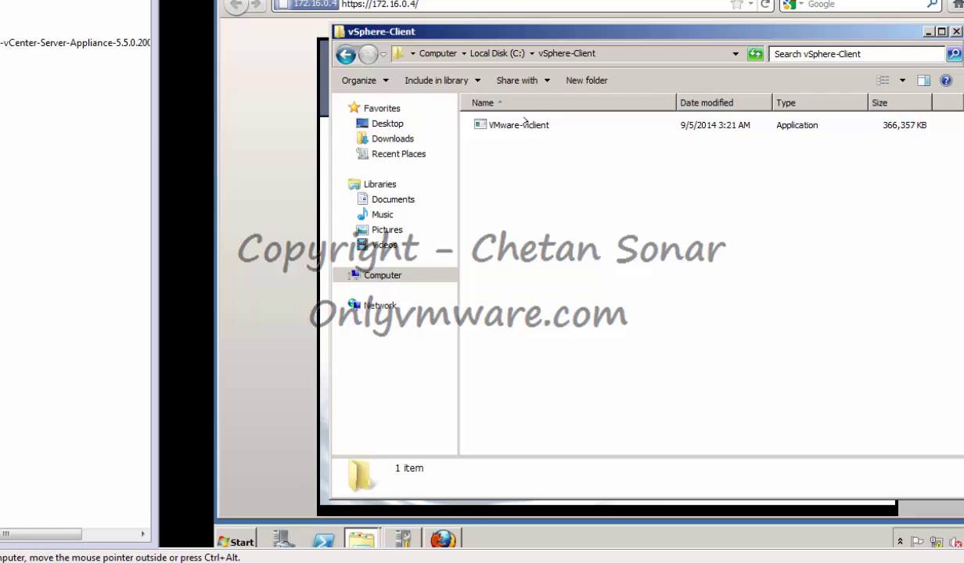
pyautogui.click(510, 124)
# Run VMware-viclient as administrator in English, accept the license, and install with the default folder
pyautogui.rightClick(491, 115)
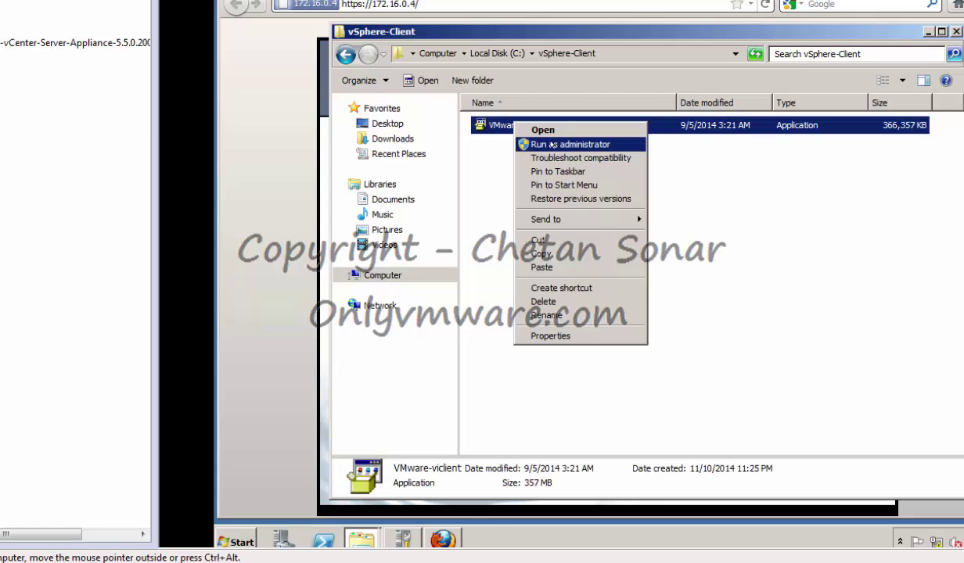
pyautogui.click(533, 141)
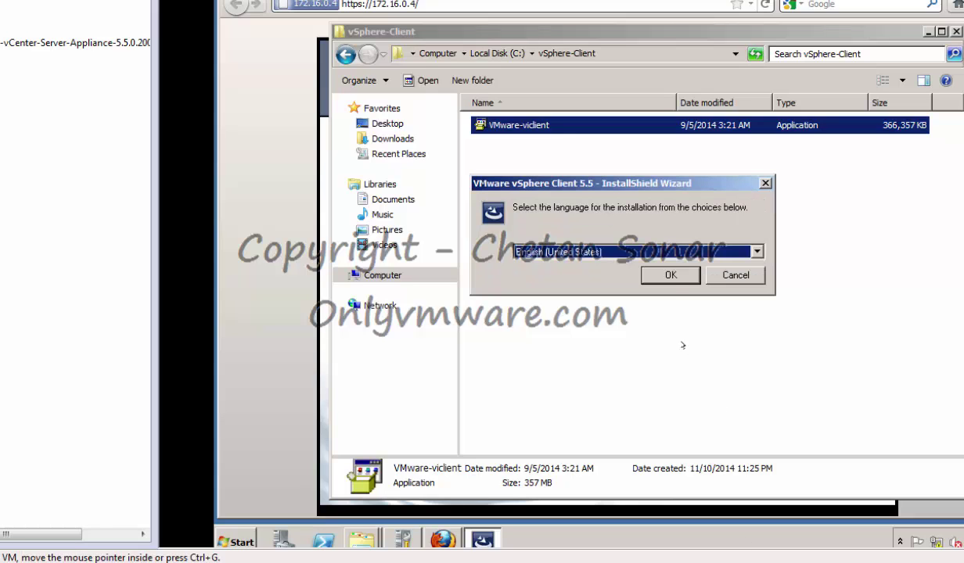
pyautogui.click(671, 275)
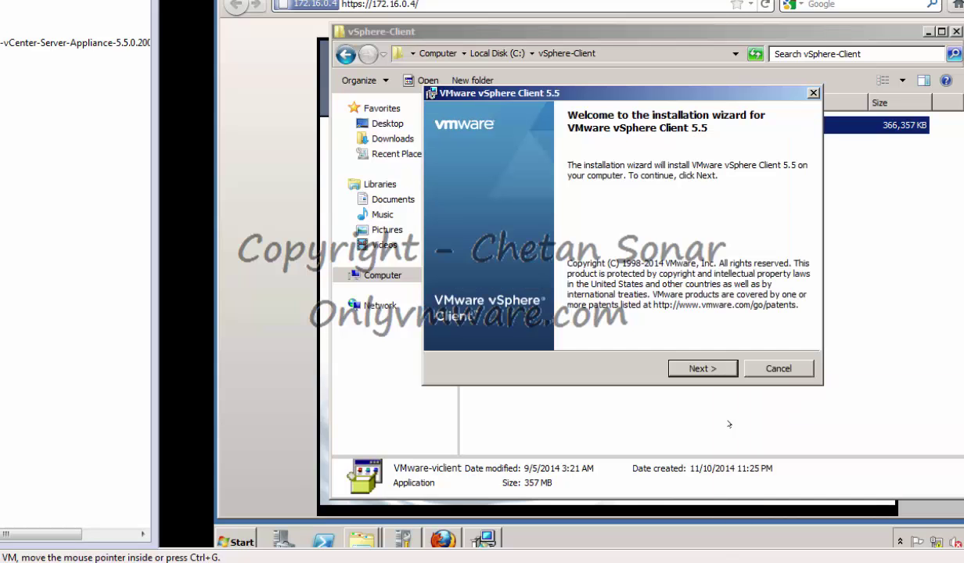
pyautogui.click(702, 369)
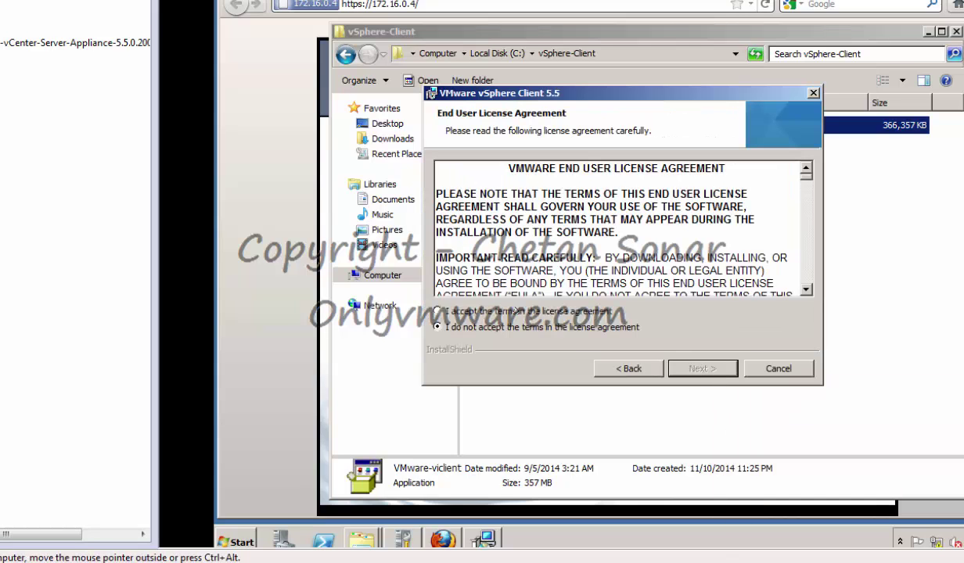
pyautogui.click(516, 310)
pyautogui.click(695, 369)
pyautogui.click(694, 369)
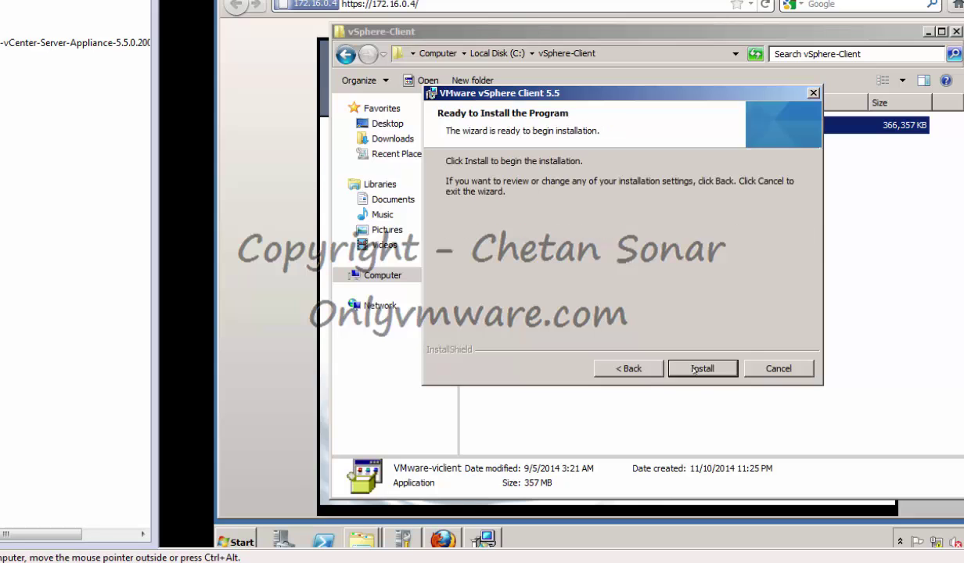
pyautogui.click(694, 370)
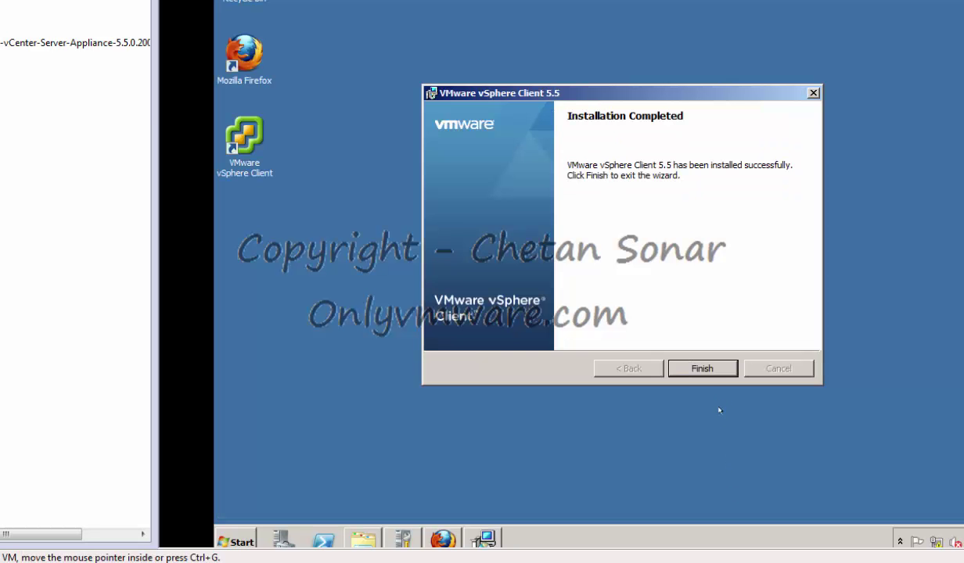
pyautogui.click(689, 365)
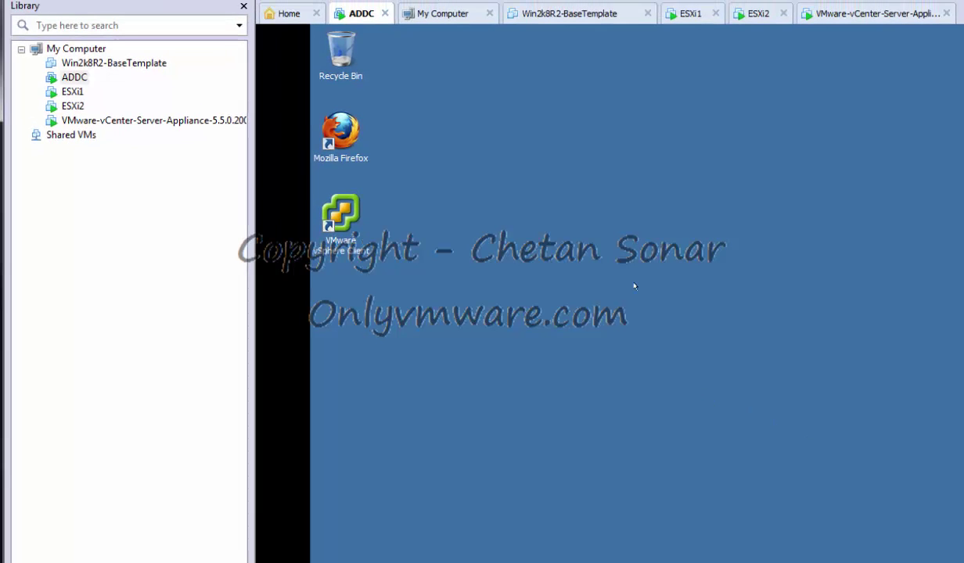
# Check the ESXi1 and ESXi2 virtual machine consoles, then return to the ADDC desktop
pyautogui.click(70, 91)
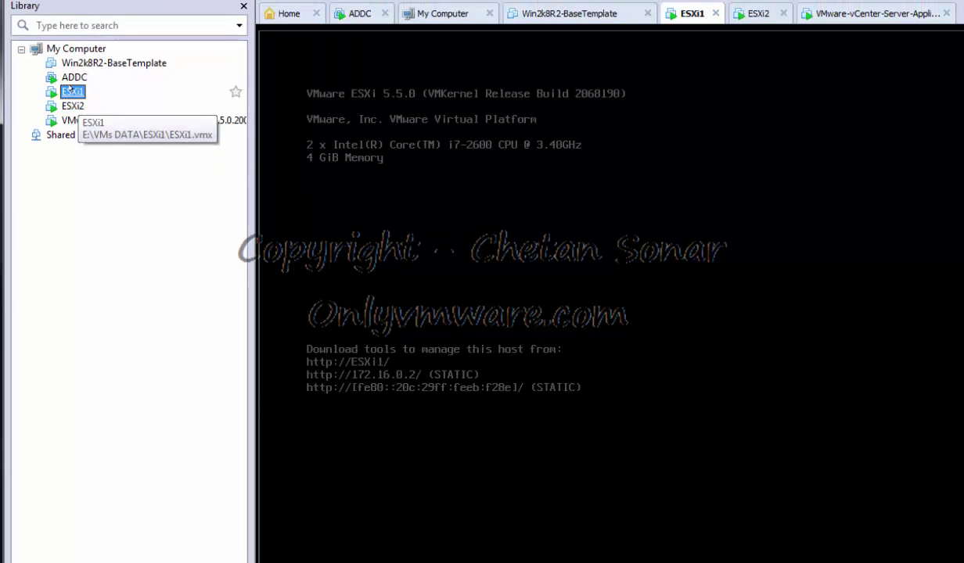
pyautogui.click(68, 105)
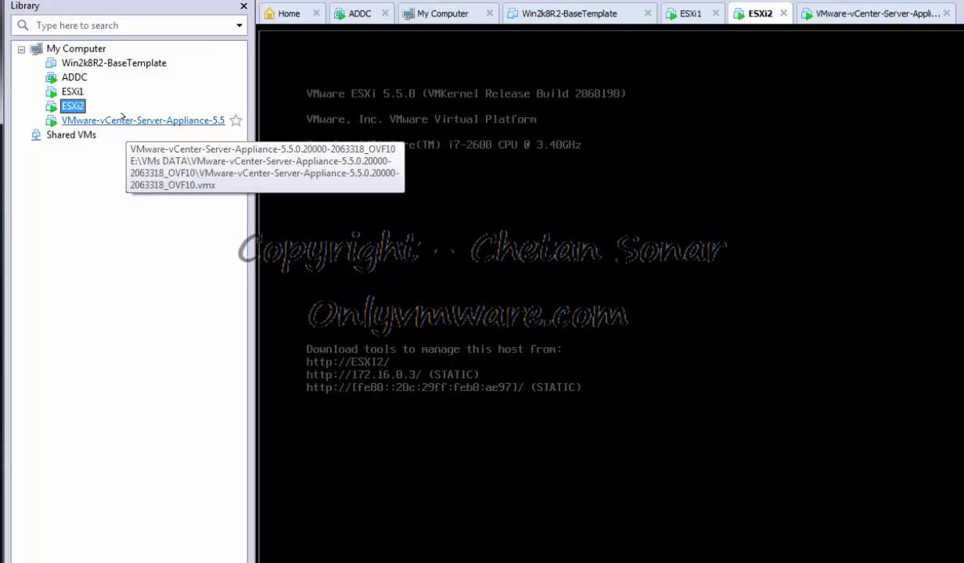
pyautogui.click(75, 78)
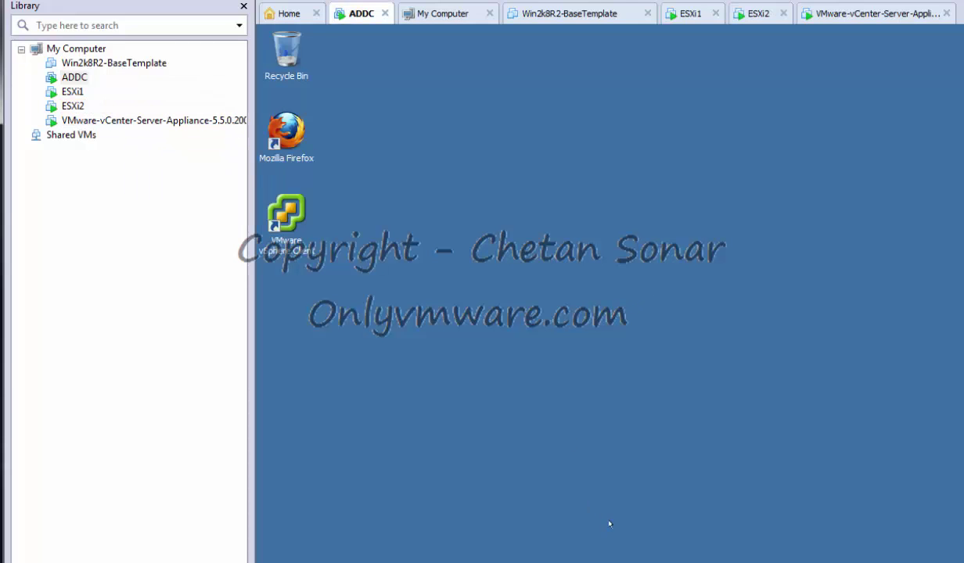
# Log in to vCenter 172.16.0.4 as root in vSphere Client, installing the certificate and ignoring the warning
pyautogui.click(283, 217)
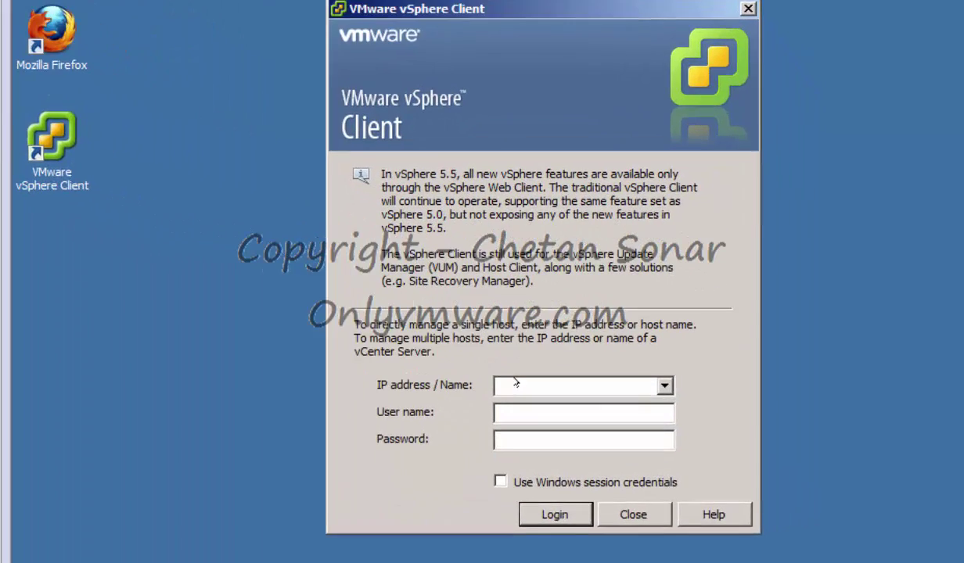
pyautogui.write('17')
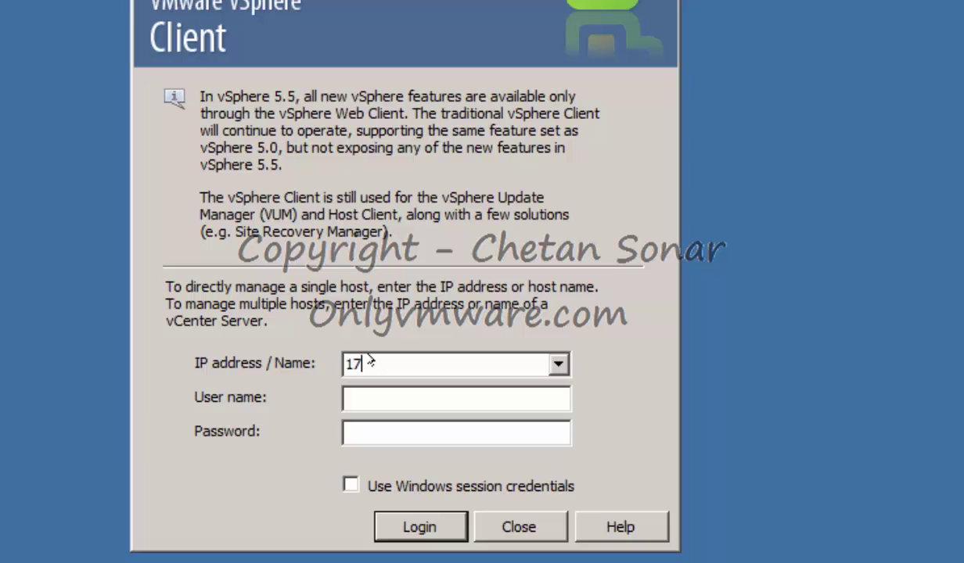
pyautogui.write('2.16.0.4')
pyautogui.press('Tab')
pyautogui.write('root')
pyautogui.press('Tab')
pyautogui.write('******')
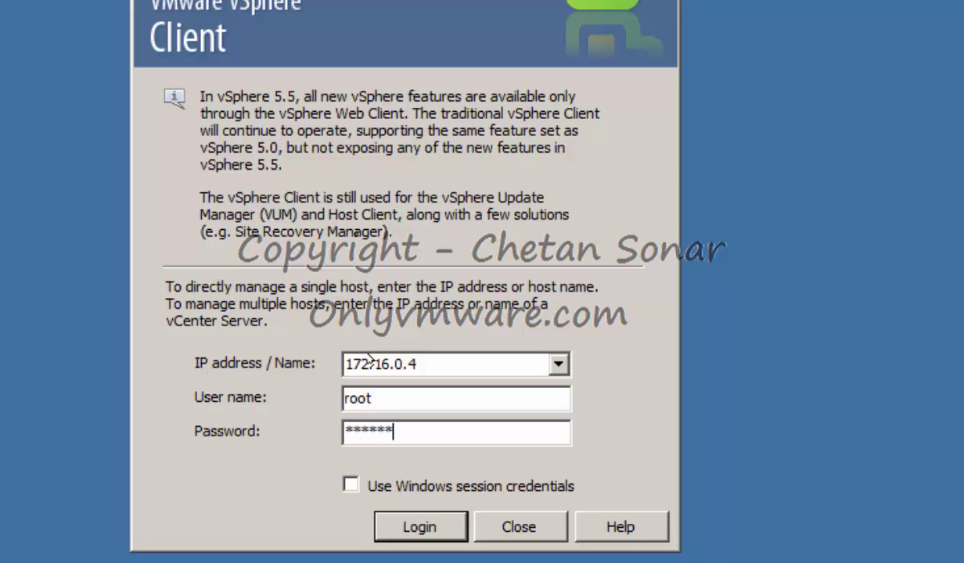
pyautogui.press('Return')
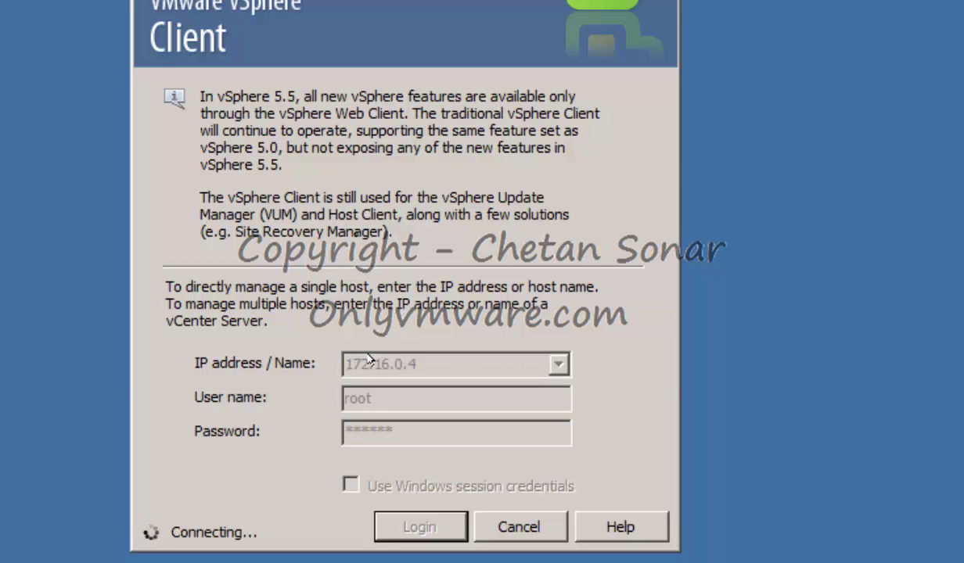
pyautogui.click(94, 360)
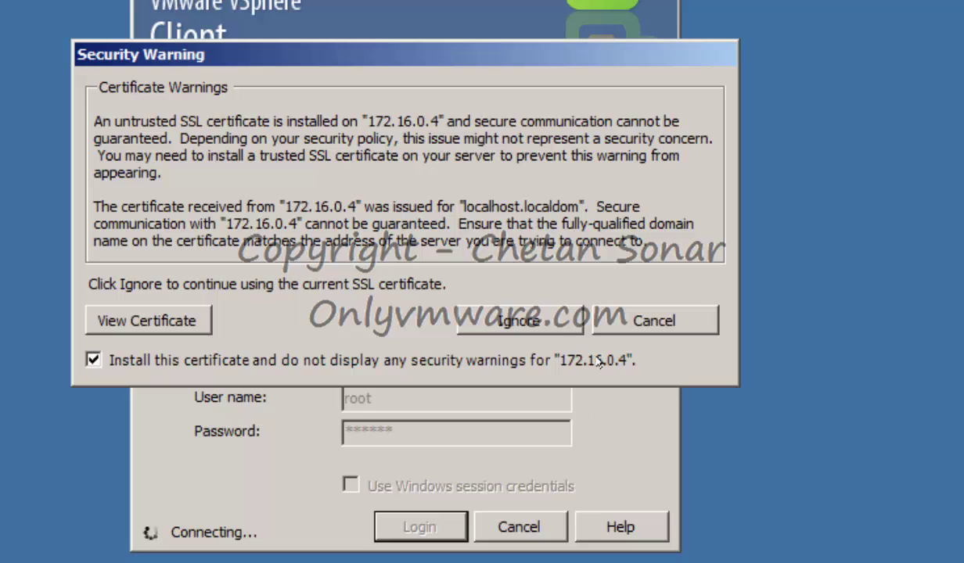
pyautogui.click(530, 316)
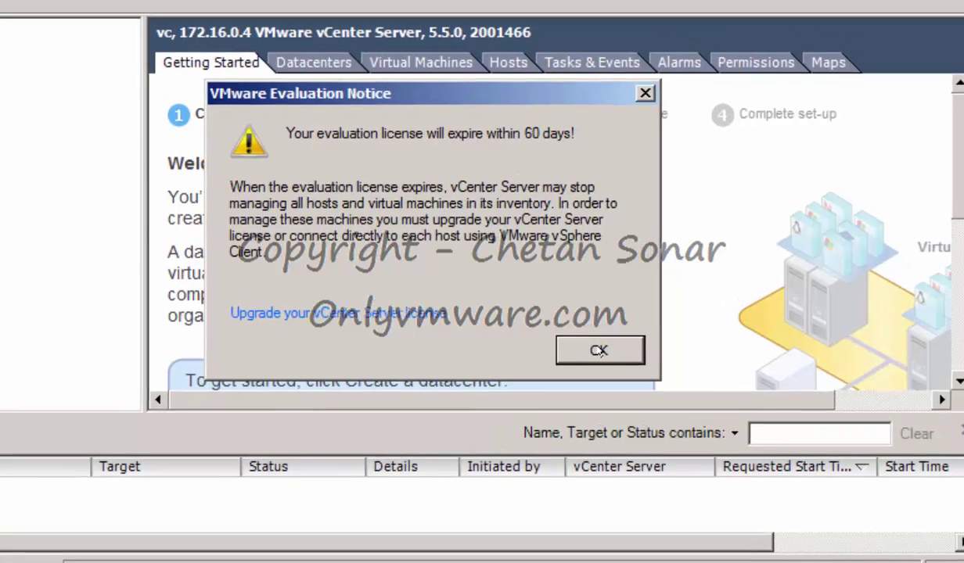
# Dismiss the evaluation notice, maximize the window, and add a datacenter named DC under vc
pyautogui.click(565, 343)
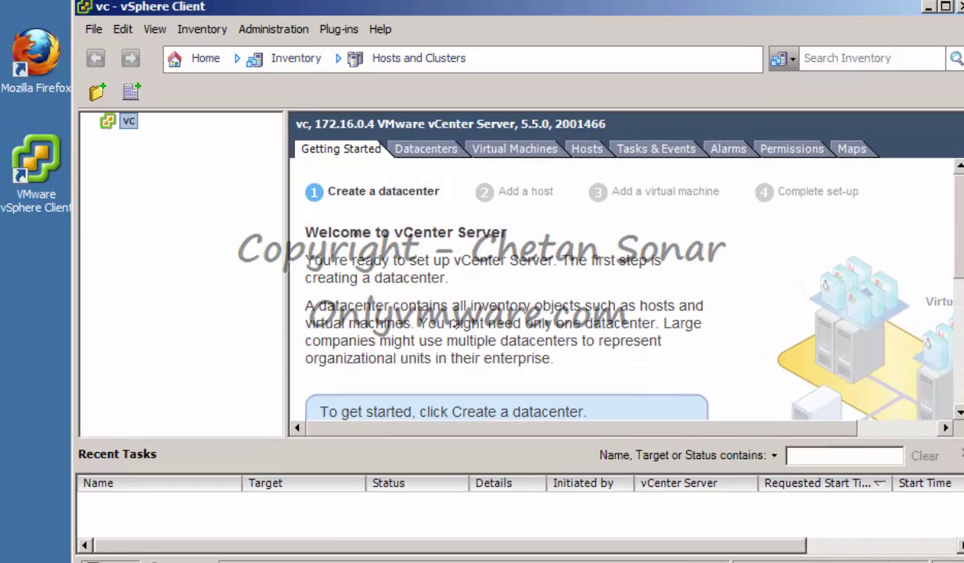
pyautogui.doubleClick(910, 4)
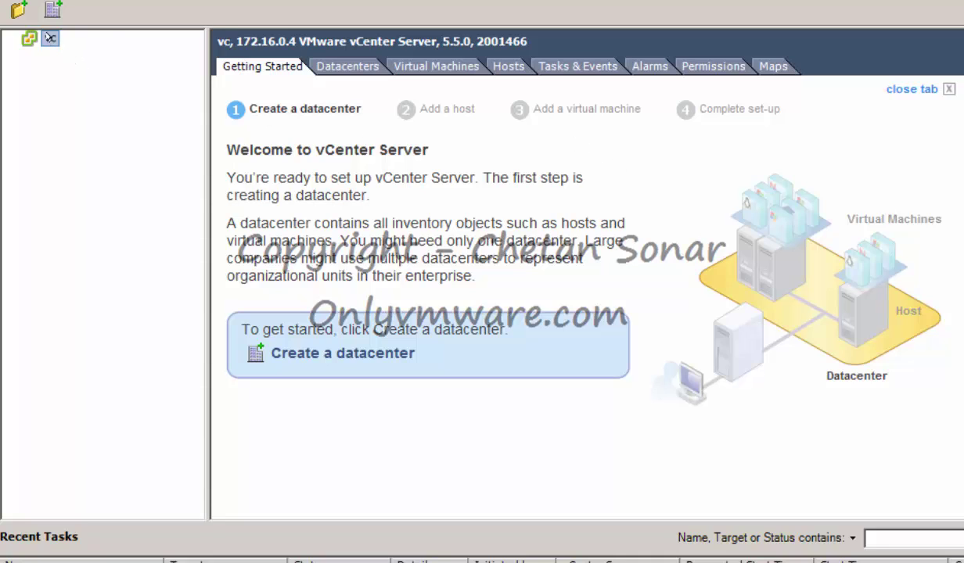
pyautogui.rightClick(50, 38)
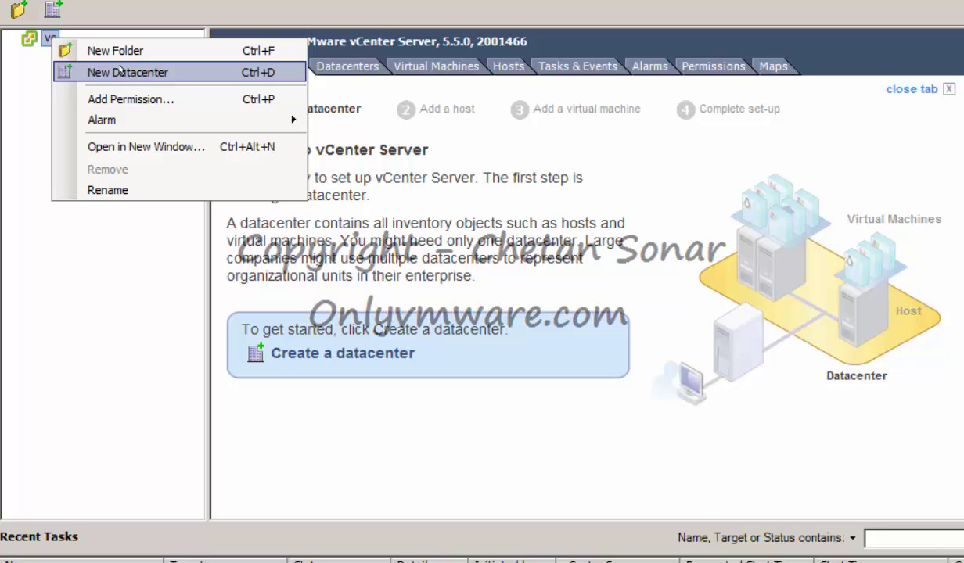
pyautogui.click(120, 71)
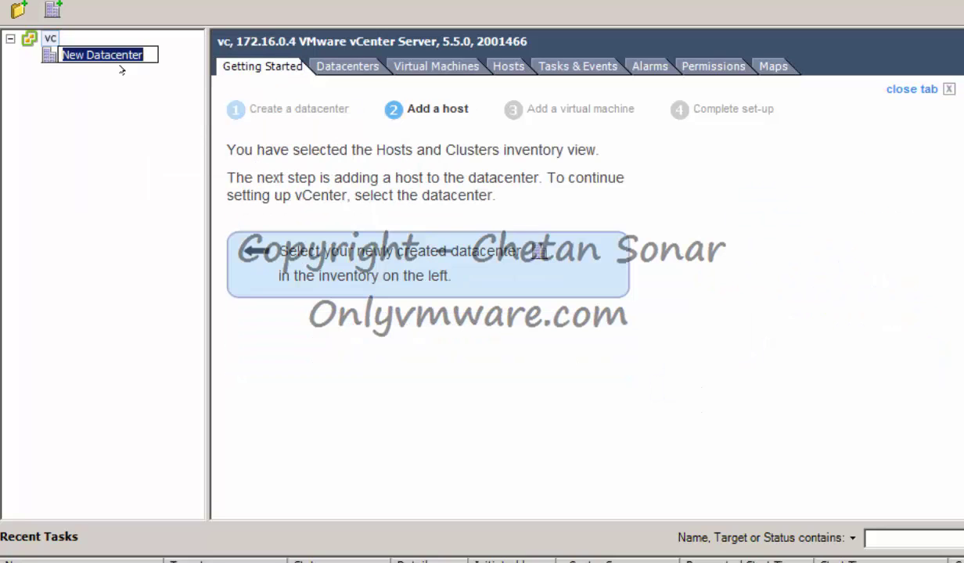
pyautogui.write('DC')
pyautogui.press('Return')
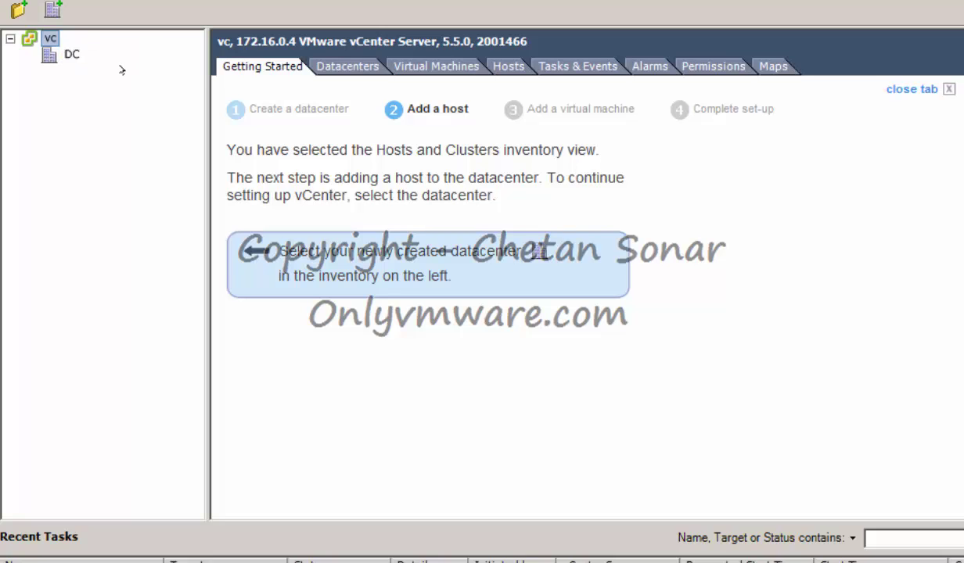
# Create cluster OnlyVMware in DC, keeping EVC disabled and the default swapfile location
pyautogui.rightClick(71, 54)
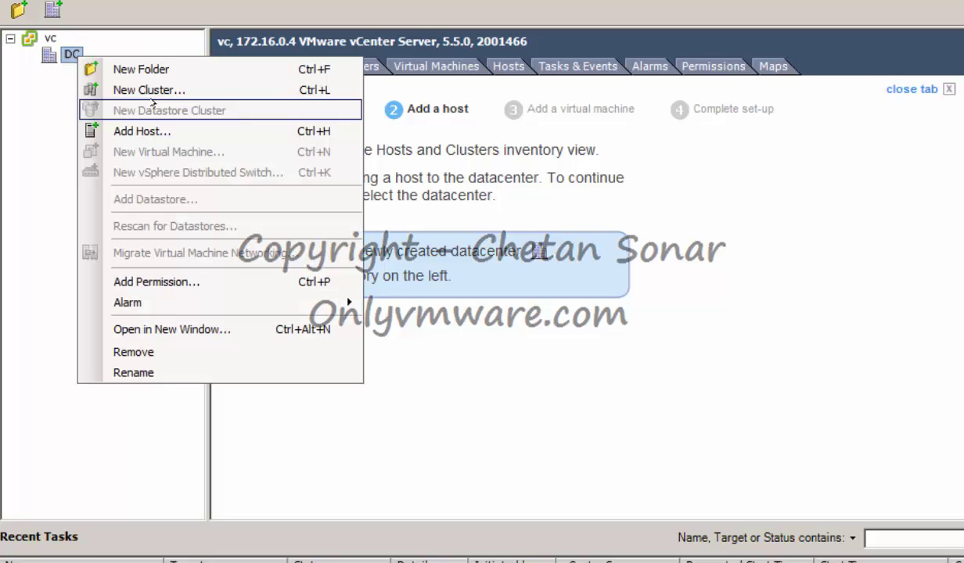
pyautogui.click(150, 91)
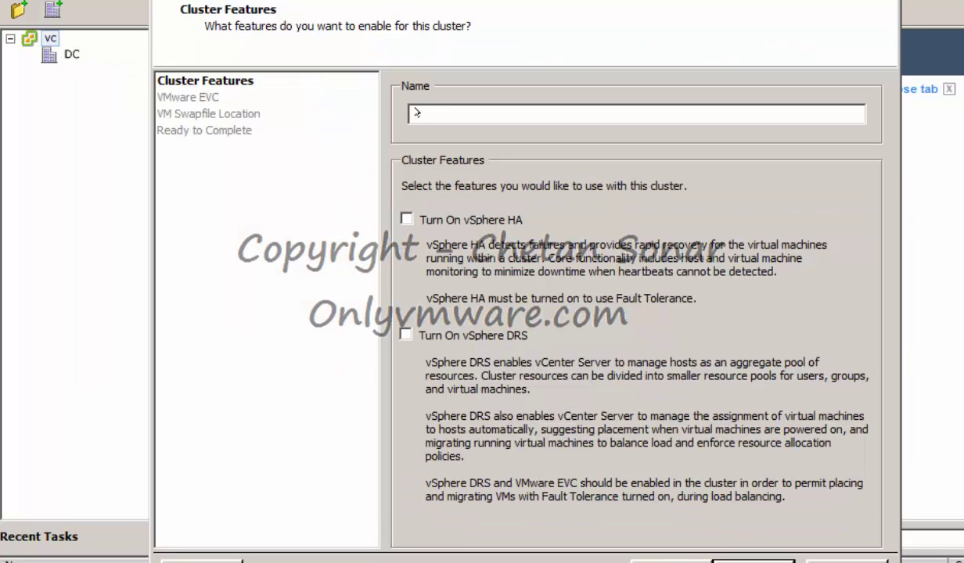
pyautogui.write('Onlyv')
pyautogui.press('BackSpace')
pyautogui.write('VMware')
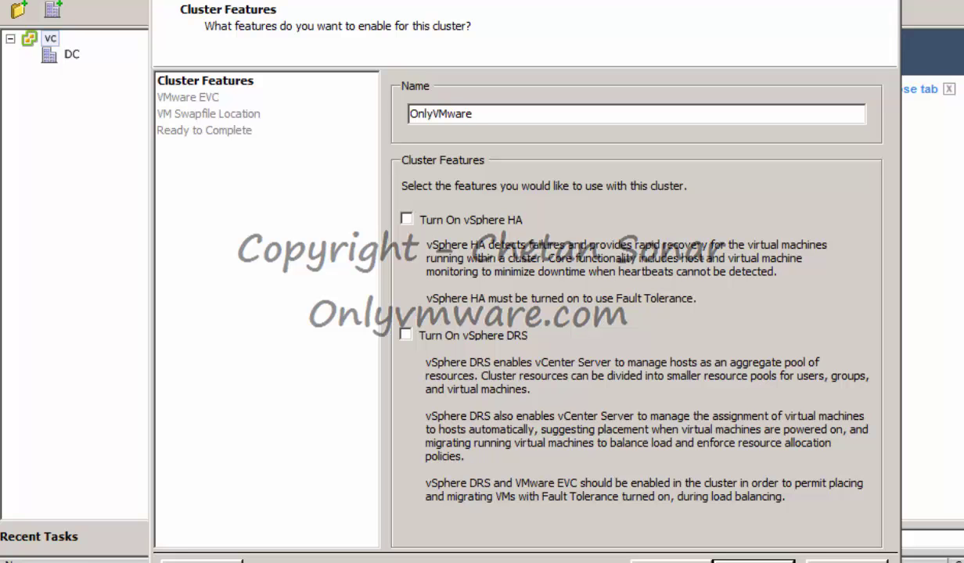
pyautogui.click(724, 548)
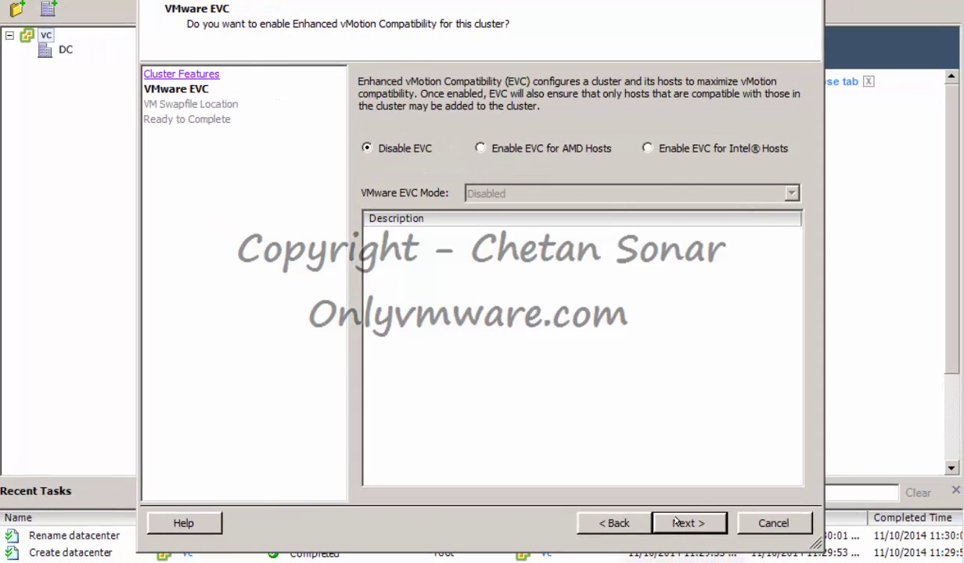
pyautogui.click(676, 522)
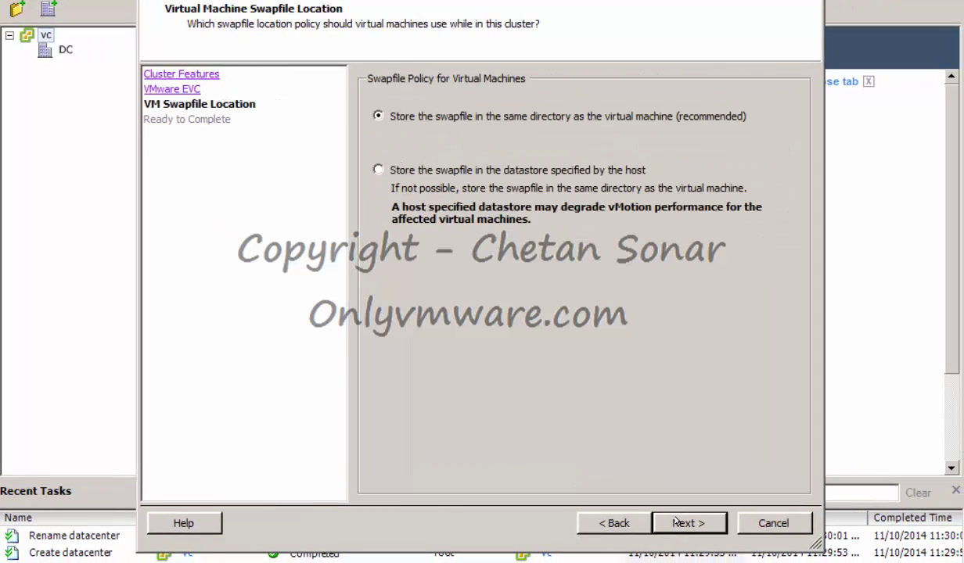
pyautogui.click(676, 522)
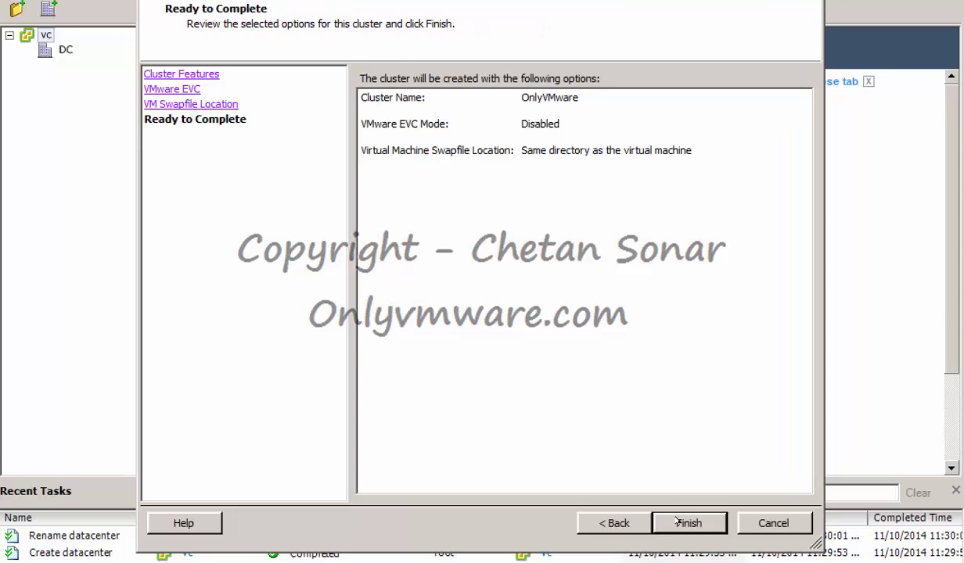
pyautogui.click(677, 522)
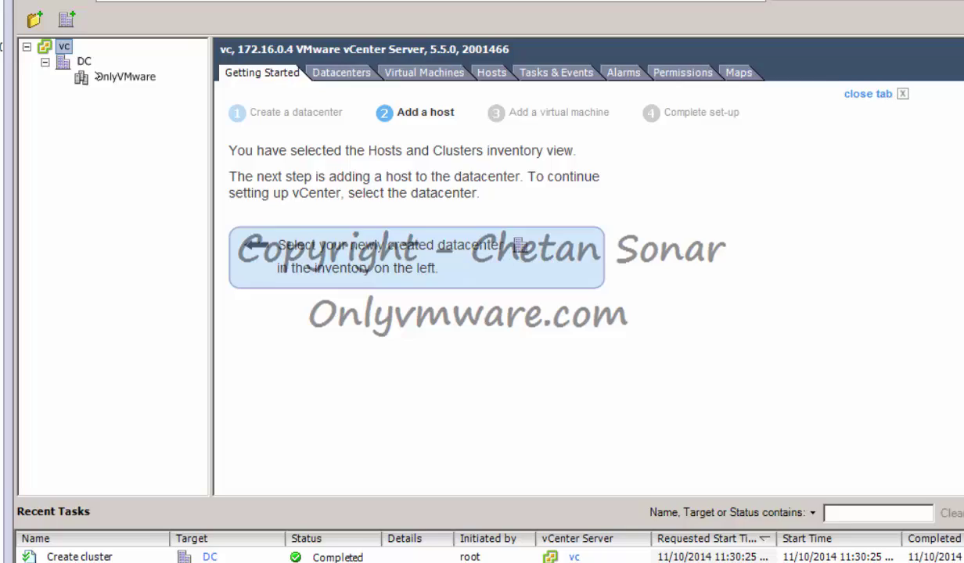
# Start the Add Host wizard on the OnlyVMware cluster
pyautogui.click(96, 77)
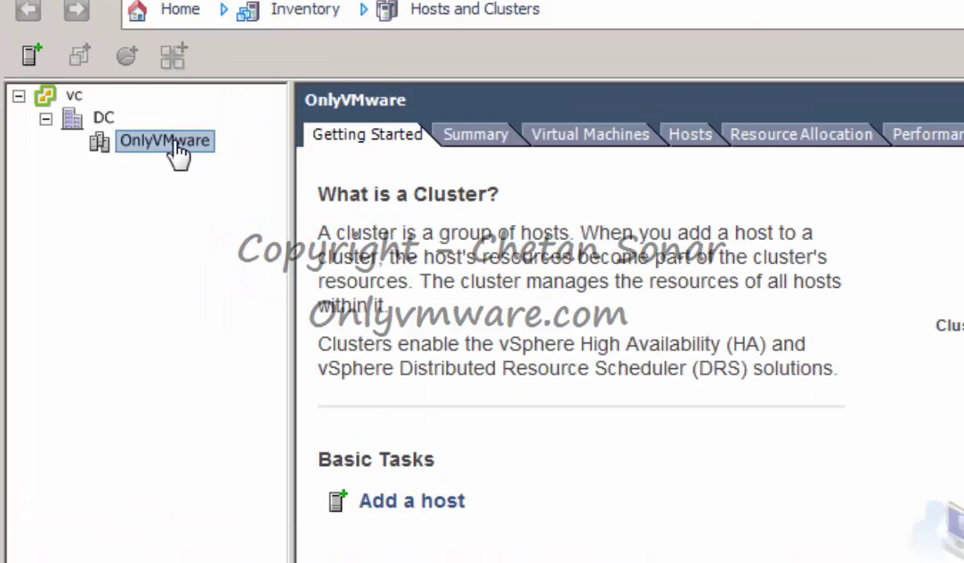
pyautogui.rightClick(179, 152)
pyautogui.click(250, 155)
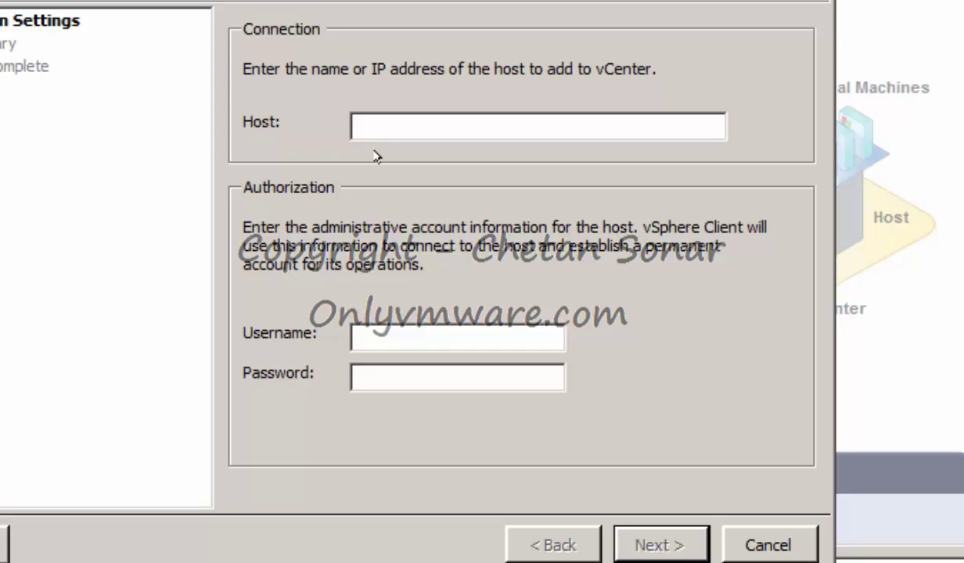
# Add host ESXi1 as root, trusting its certificate, keeping evaluation license and lockdown mode disabled
pyautogui.write('ESXi1')
pyautogui.click(401, 338)
pyautogui.write('root')
pyautogui.press('Tab')
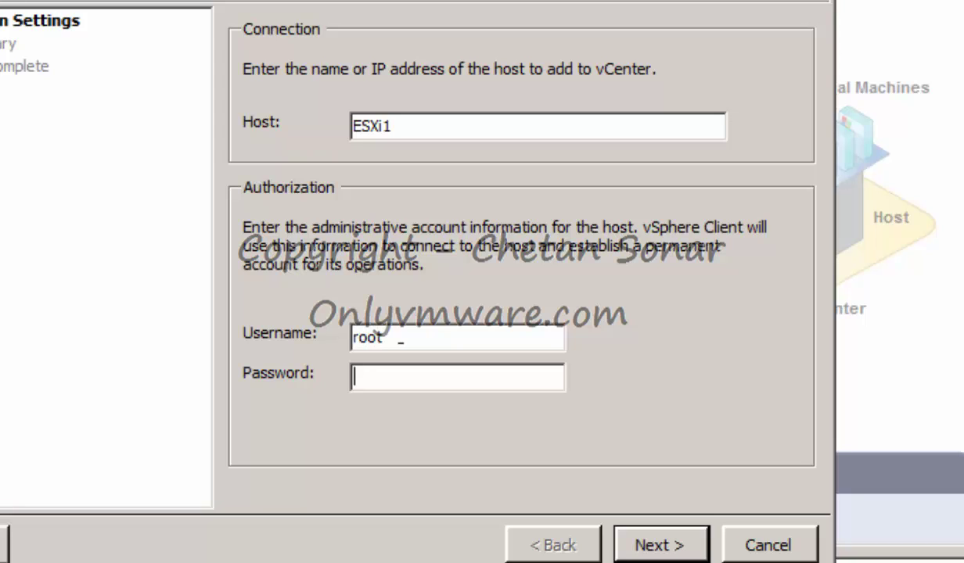
pyautogui.write('********')
pyautogui.click(661, 545)
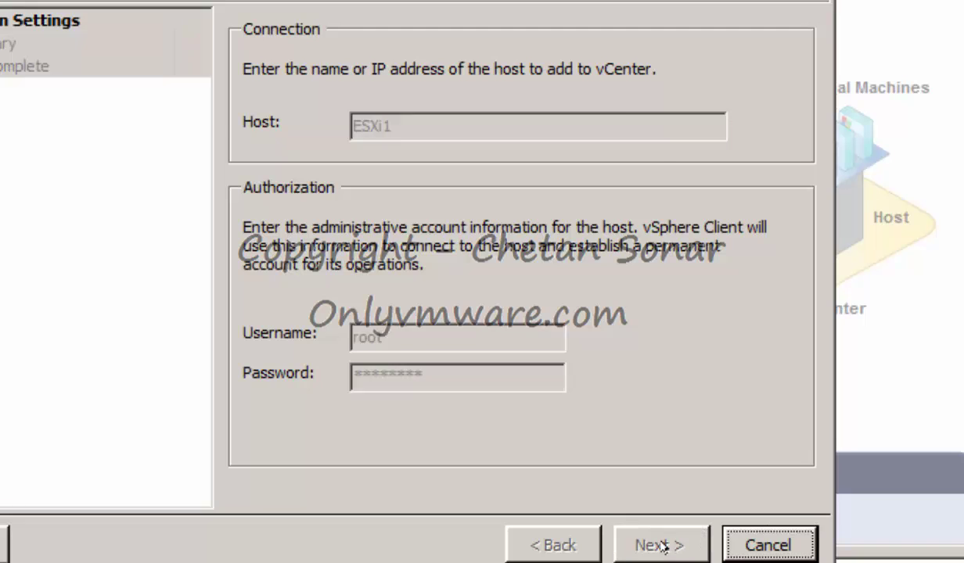
pyautogui.click(477, 421)
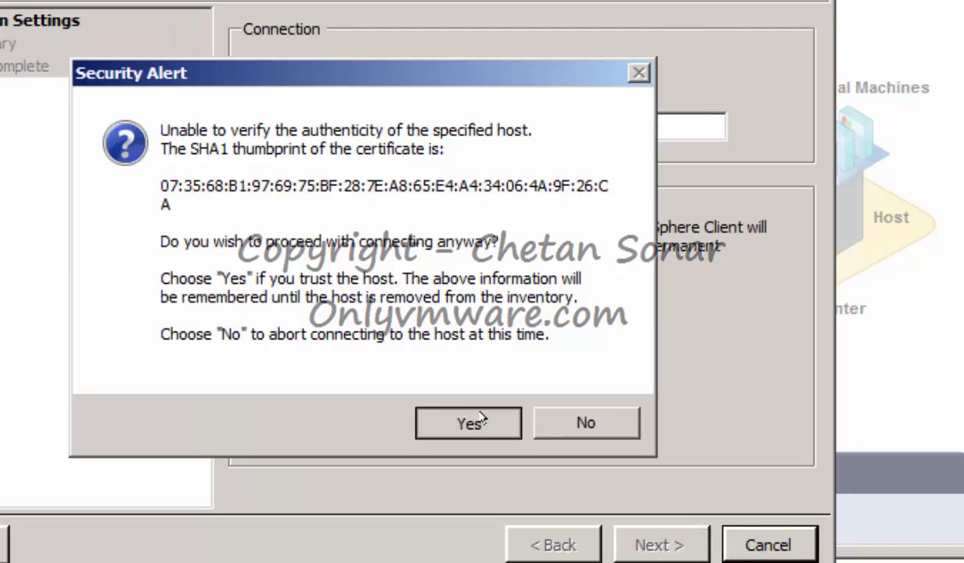
pyautogui.click(670, 529)
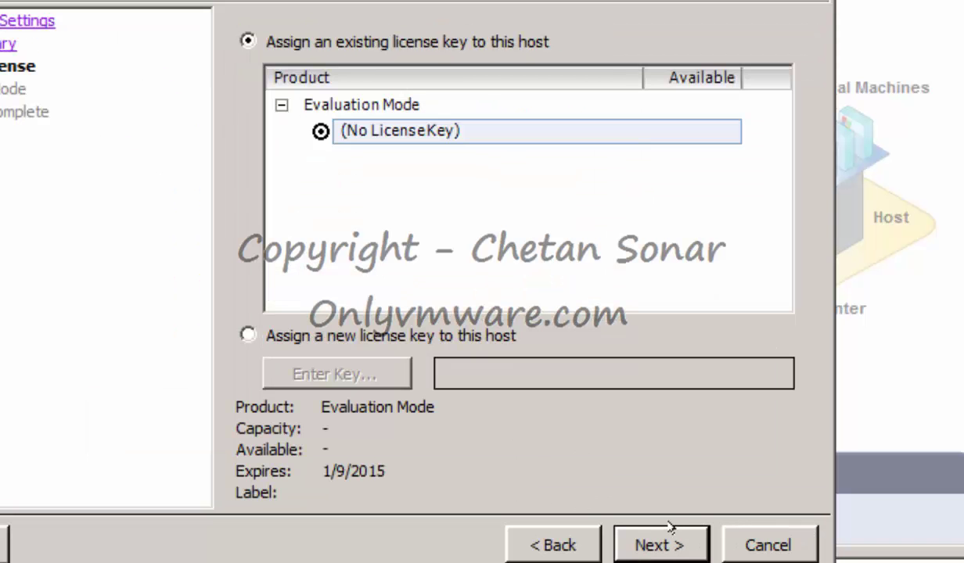
pyautogui.click(666, 540)
pyautogui.click(666, 540)
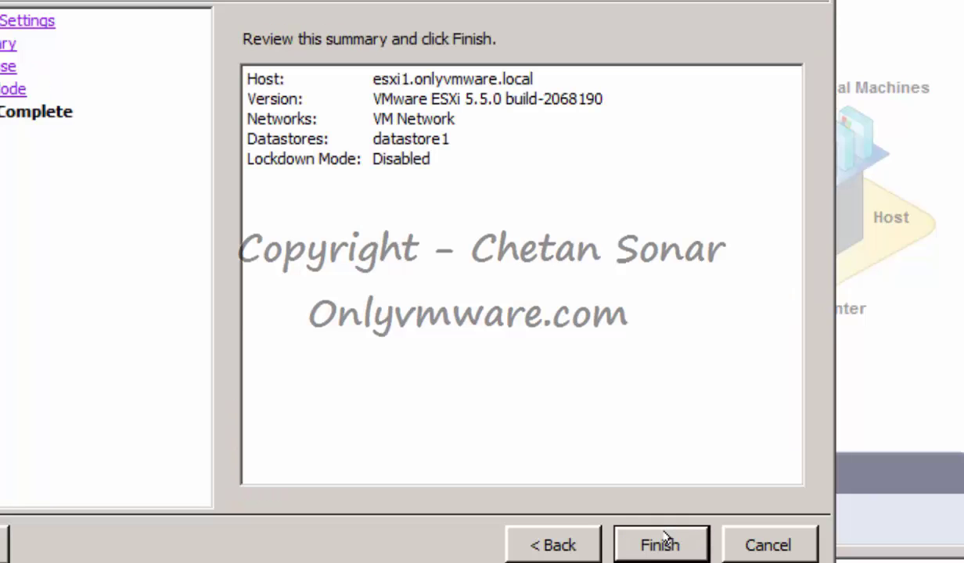
pyautogui.click(671, 545)
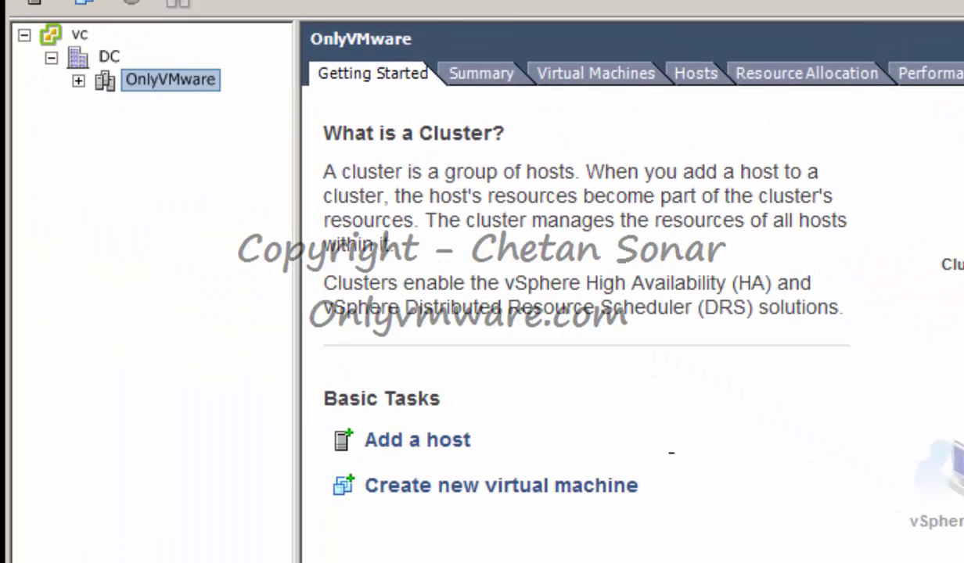
# Start adding host ESXi2 to OnlyVMware with root credentials
pyautogui.rightClick(4, 16)
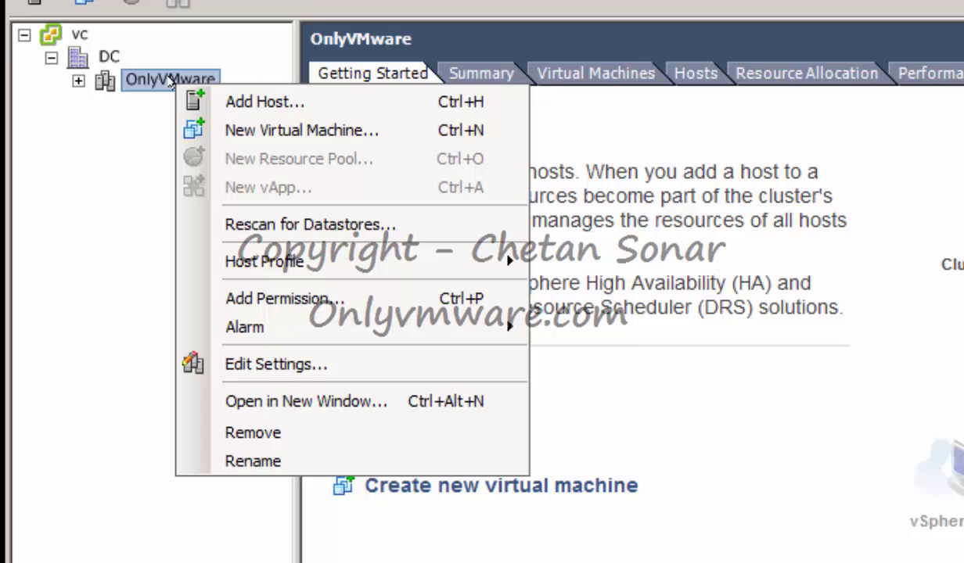
pyautogui.click(223, 101)
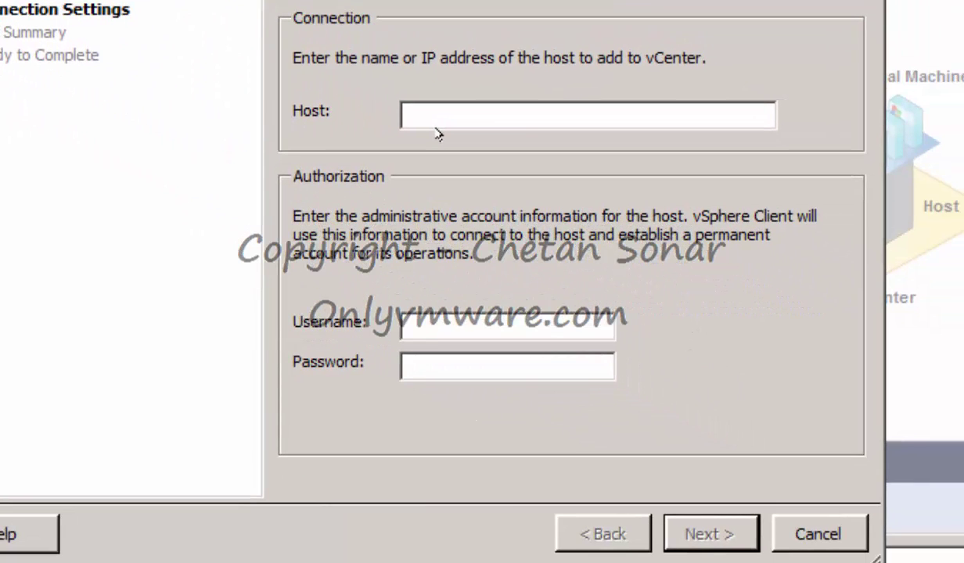
pyautogui.write('ESXi2')
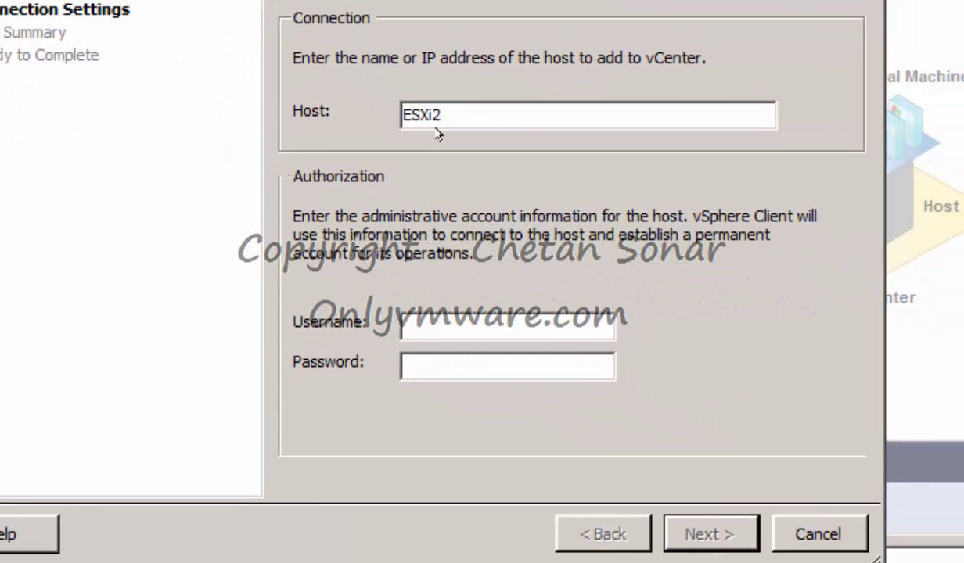
pyautogui.press('Tab')
pyautogui.write('root')
pyautogui.press('Tab')
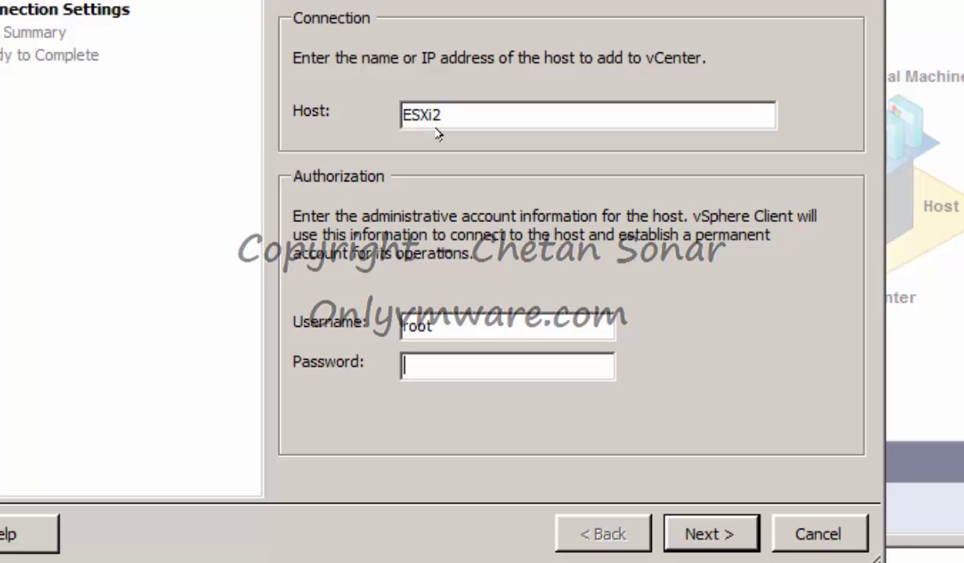
pyautogui.write('*********')
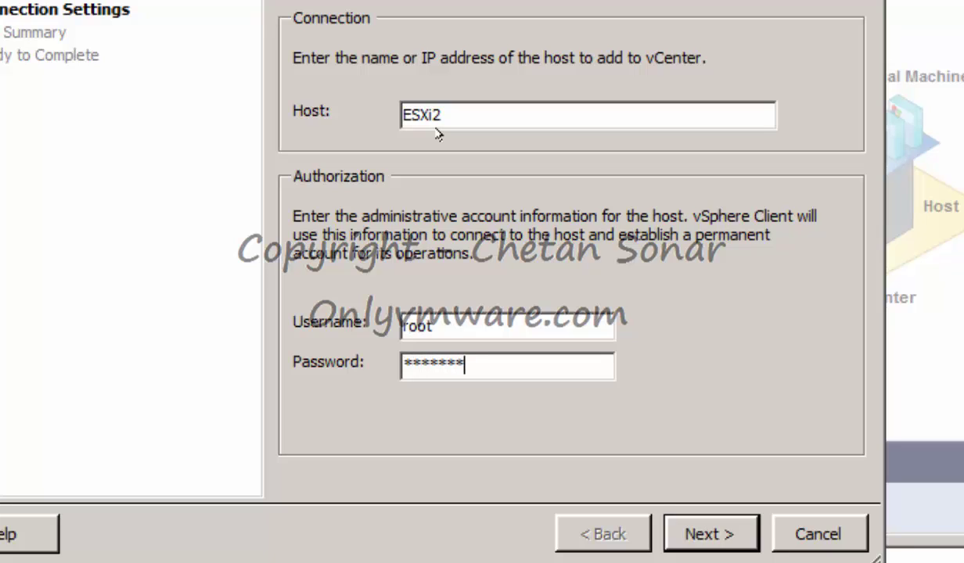
pyautogui.click(699, 534)
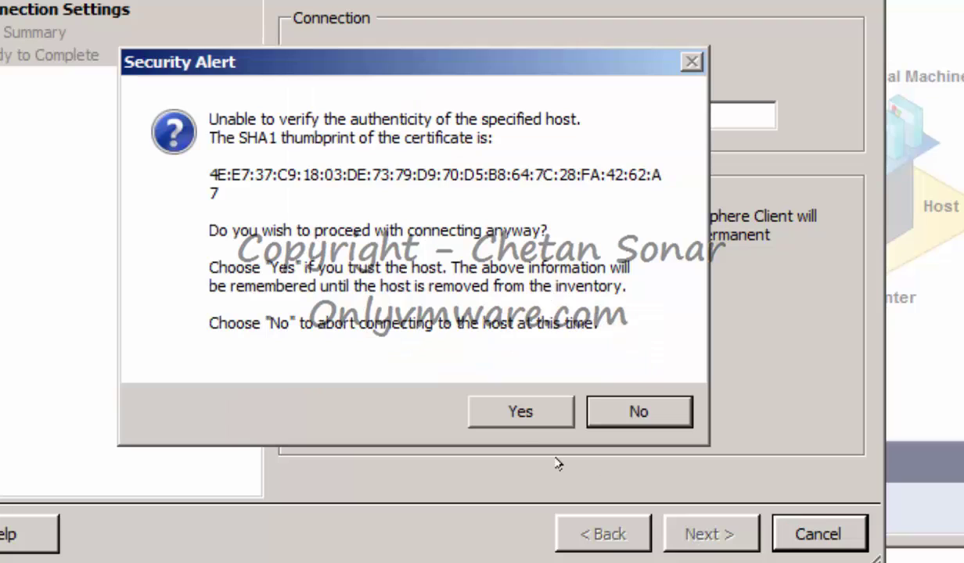
# Trust ESXi2's certificate, keep evaluation licensing and default lockdown mode, and finish the wizard
pyautogui.click(514, 413)
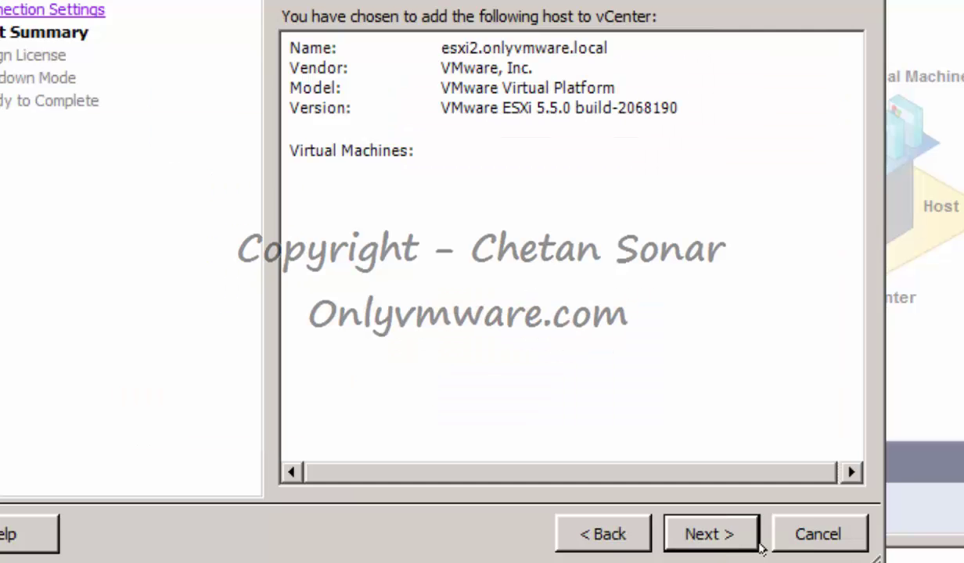
pyautogui.click(712, 532)
pyautogui.click(709, 534)
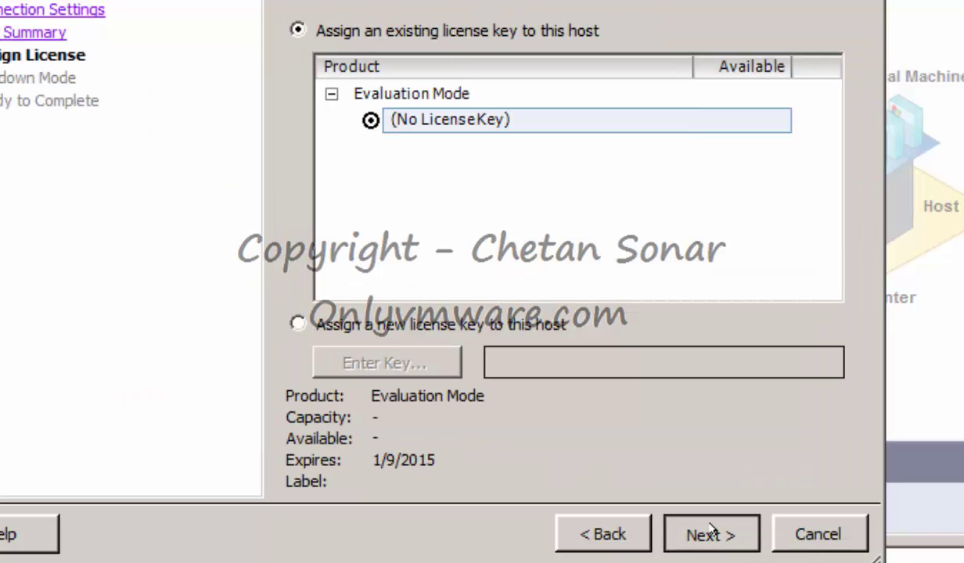
pyautogui.click(710, 534)
pyautogui.click(711, 532)
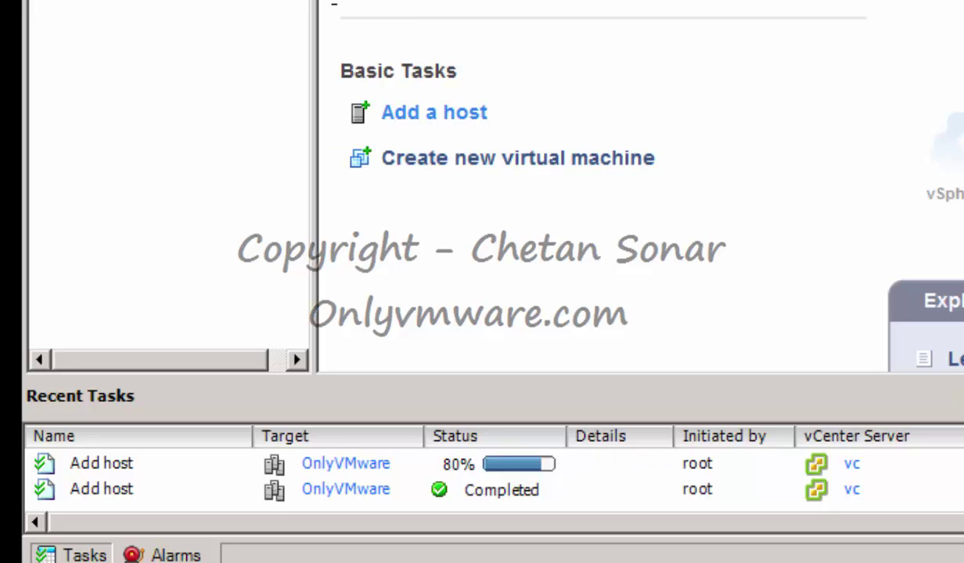
# Widen the inventory tree, open the esxi2 host page under OnlyVMware, then launch Firefox
pyautogui.moveTo(314, 187); pyautogui.dragTo(589, 188)
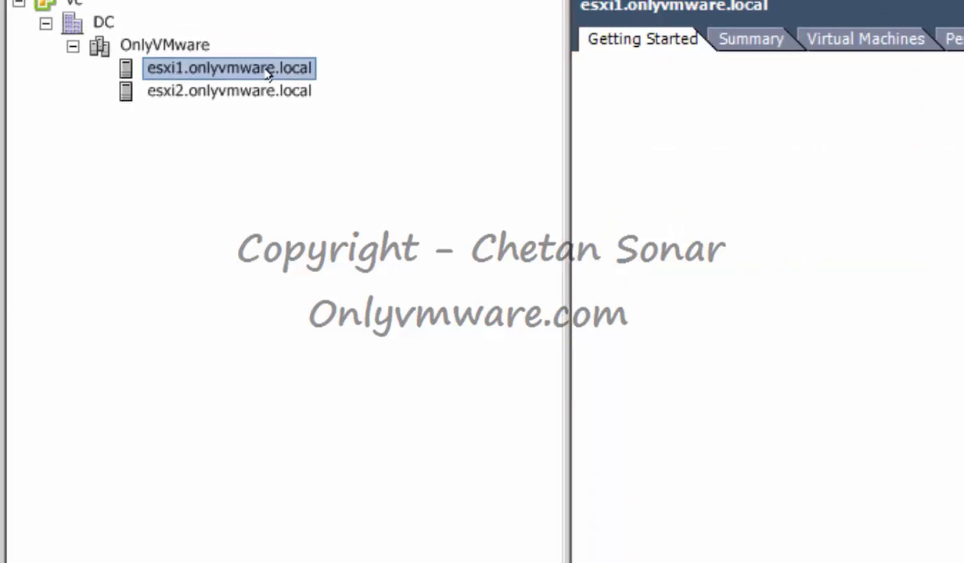
pyautogui.click(248, 163)
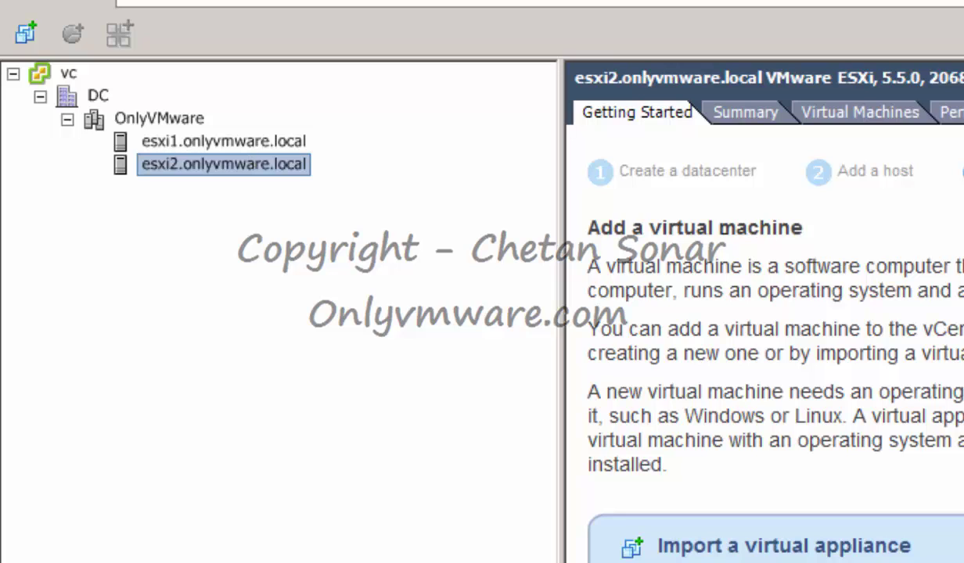
pyautogui.click(962, 113)
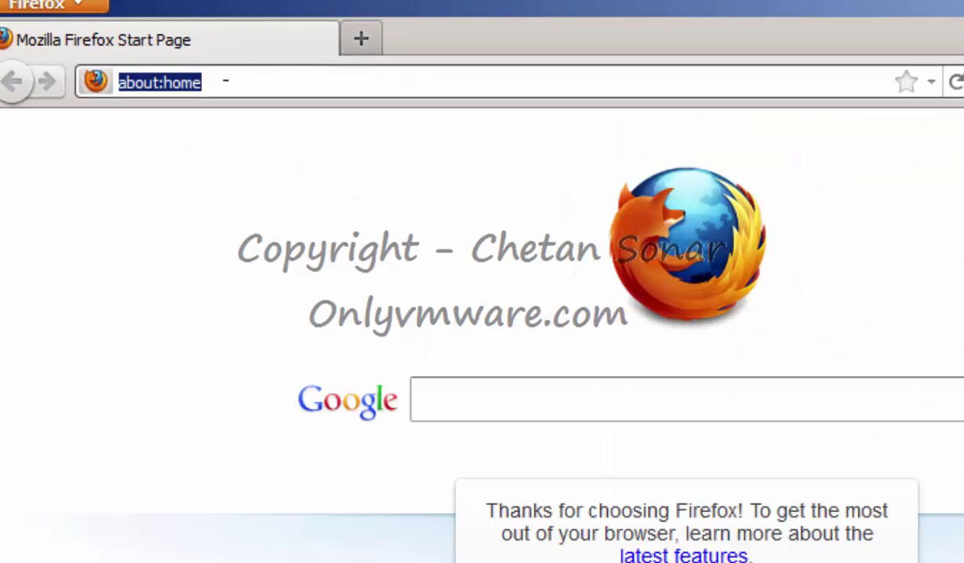
pyautogui.write('https://')
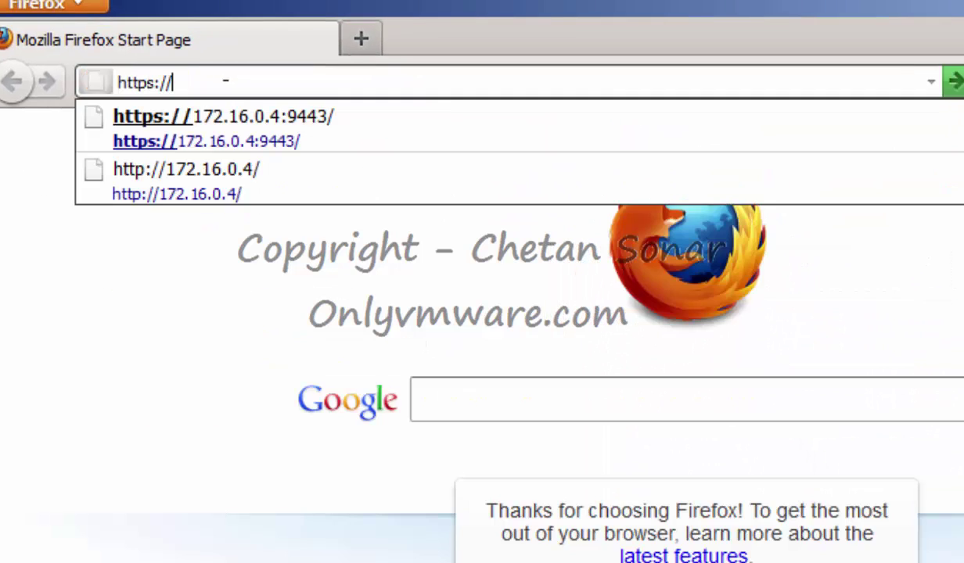
pyautogui.write('172.16.0')
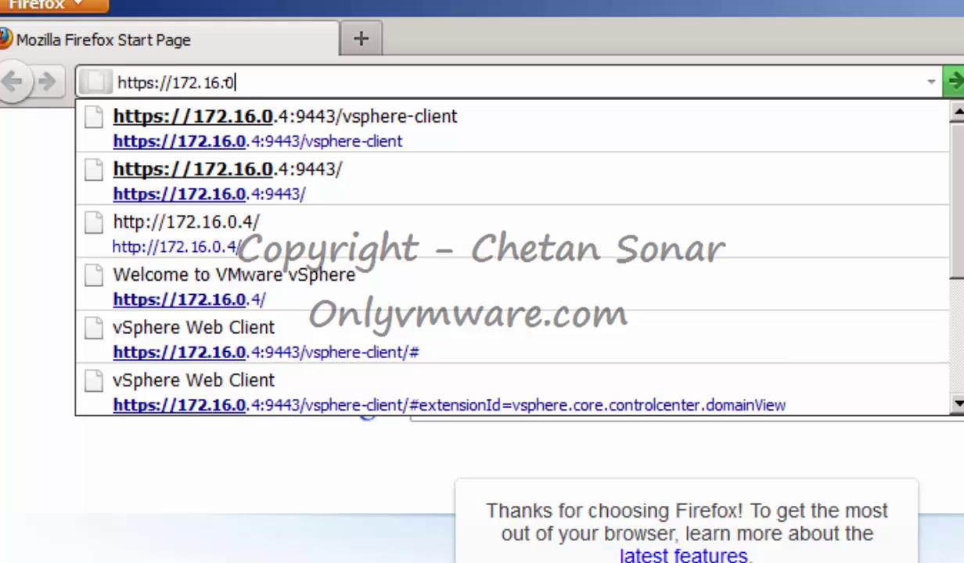
pyautogui.write('.4:9443')
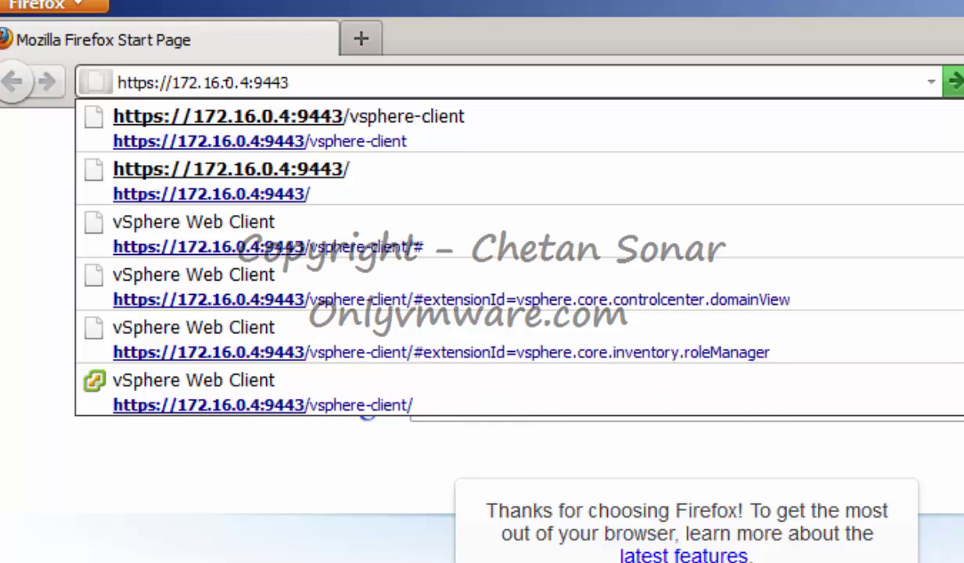
pyautogui.press('Return')
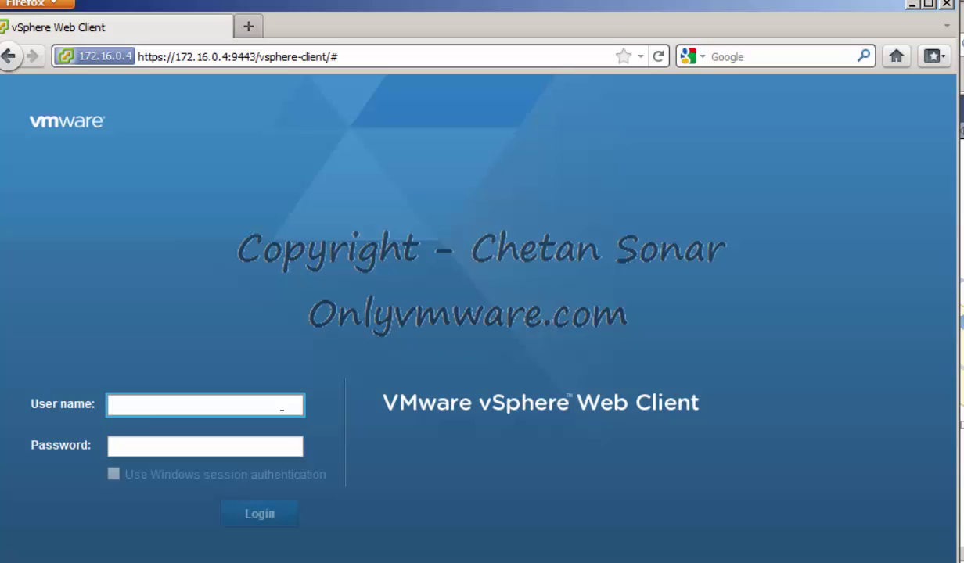
# Log in to the vSphere Web Client with the vsphere.local SSO administrator account and its password
pyautogui.write('Administrator')
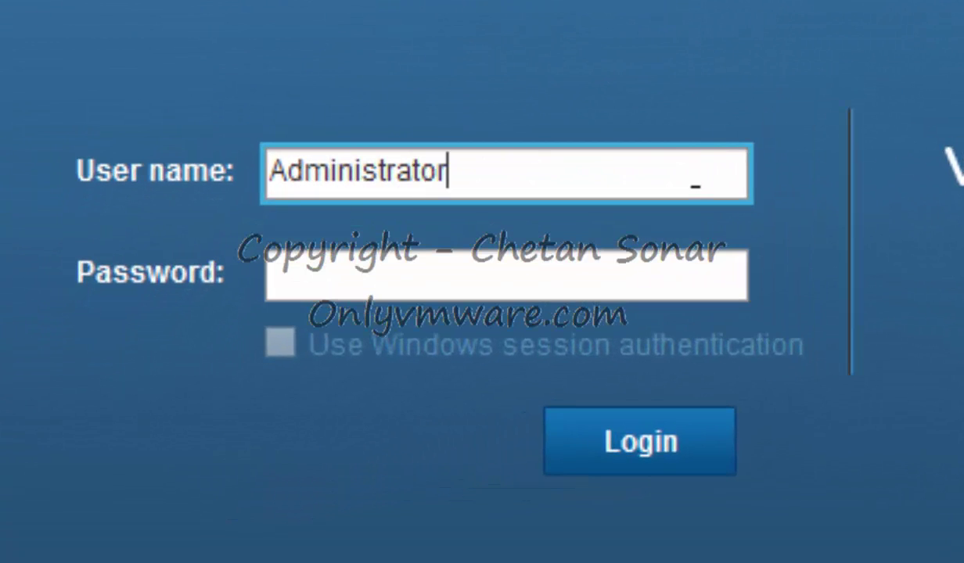
pyautogui.write('@vsphere.local')
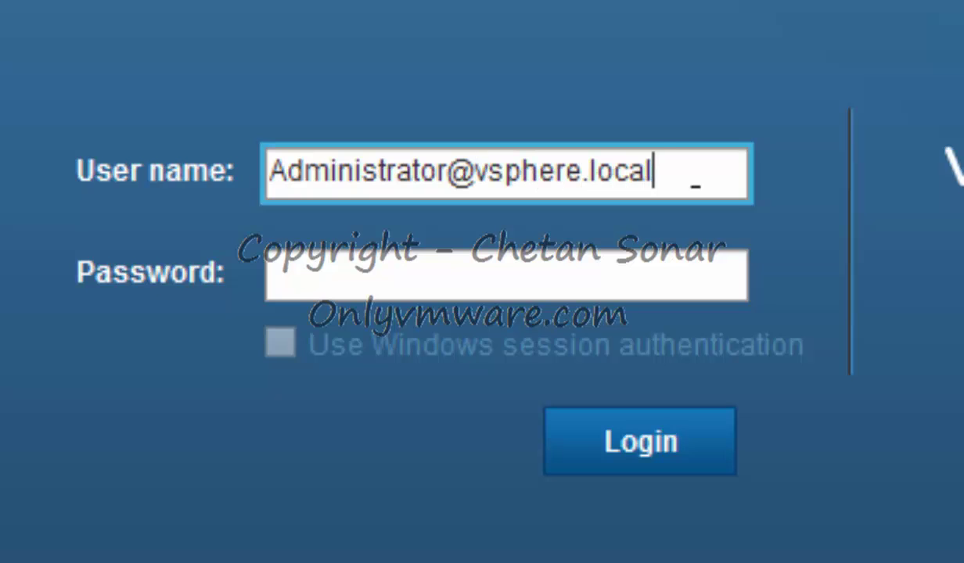
pyautogui.press('Tab')
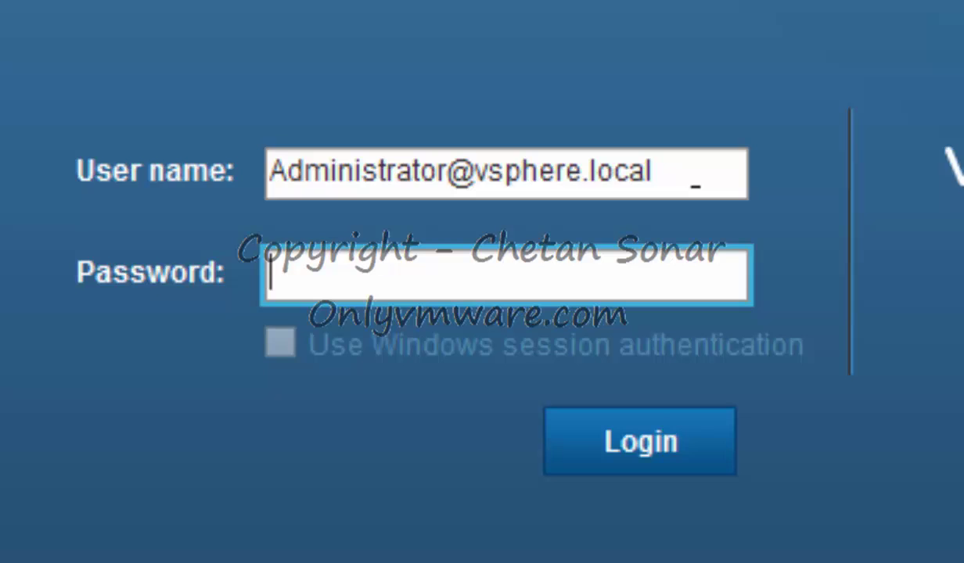
pyautogui.write('******')
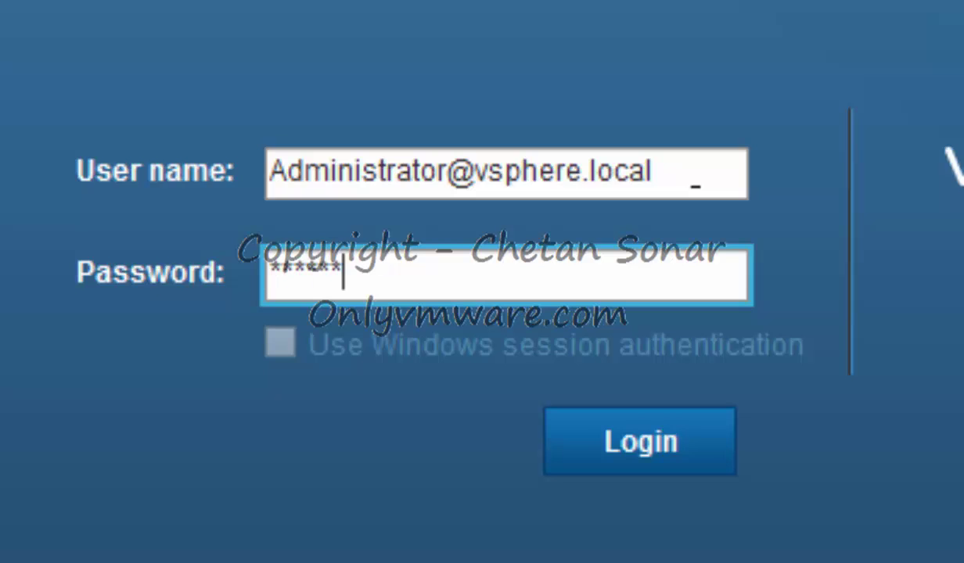
pyautogui.press('Return')
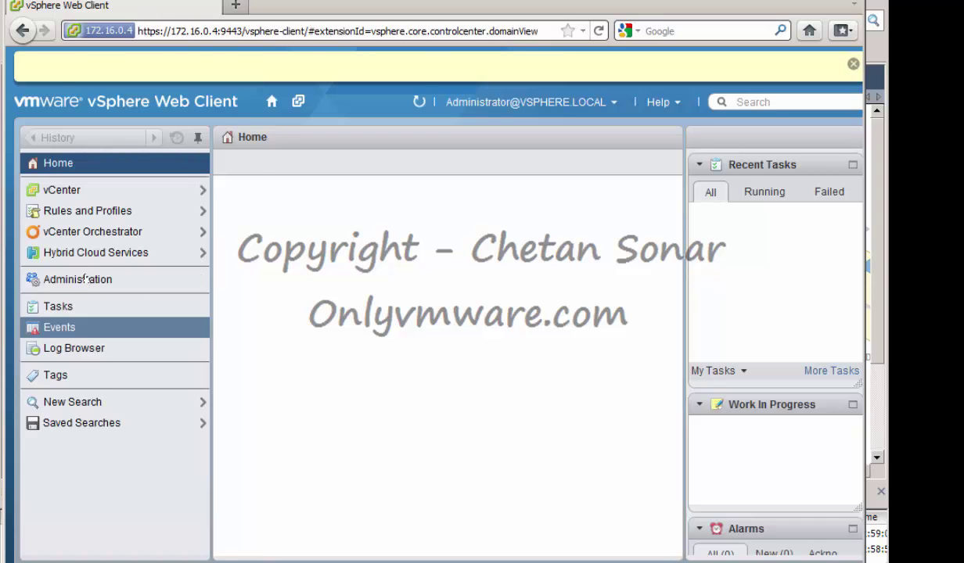
# View the Administration section, then log out of the administrator session
pyautogui.click(85, 279)
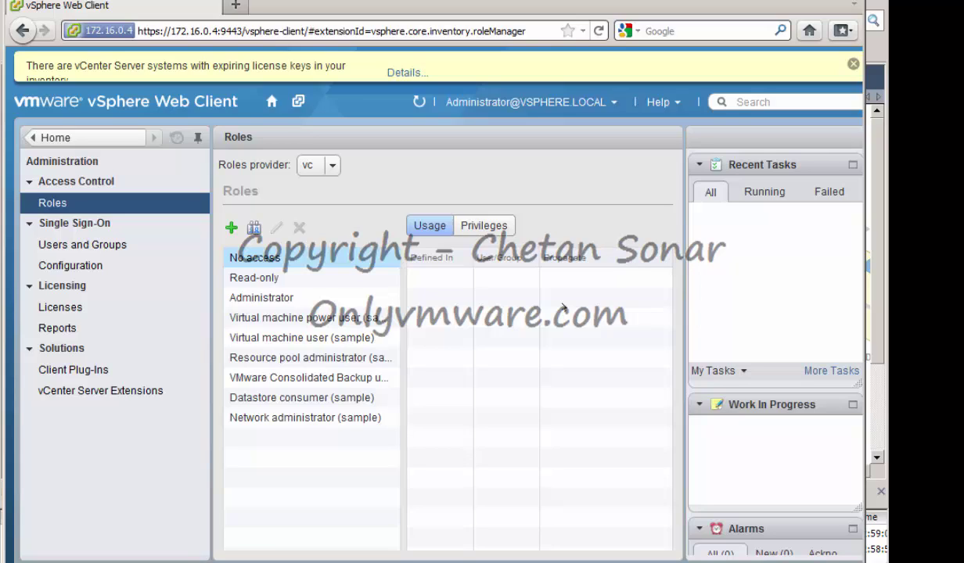
pyautogui.click(609, 100)
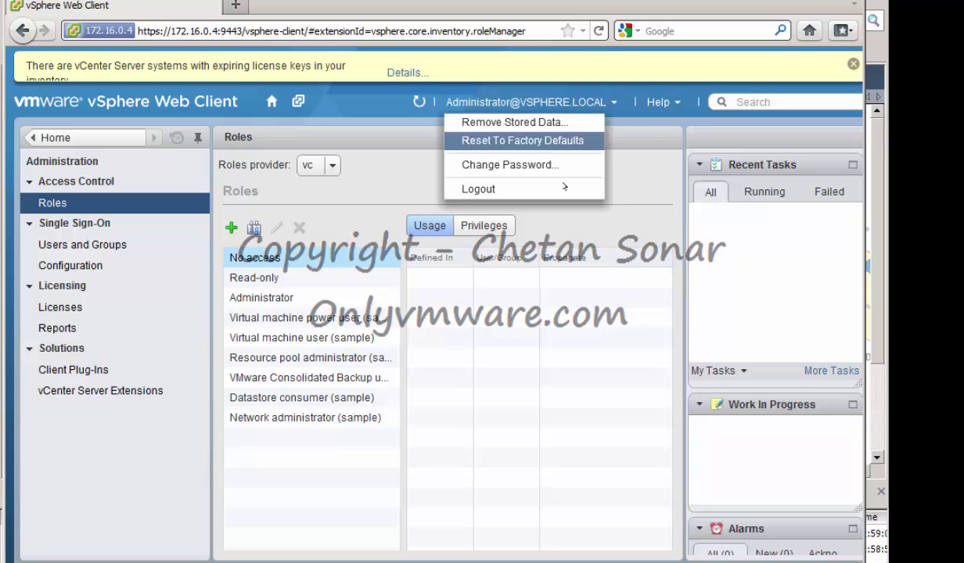
pyautogui.click(486, 188)
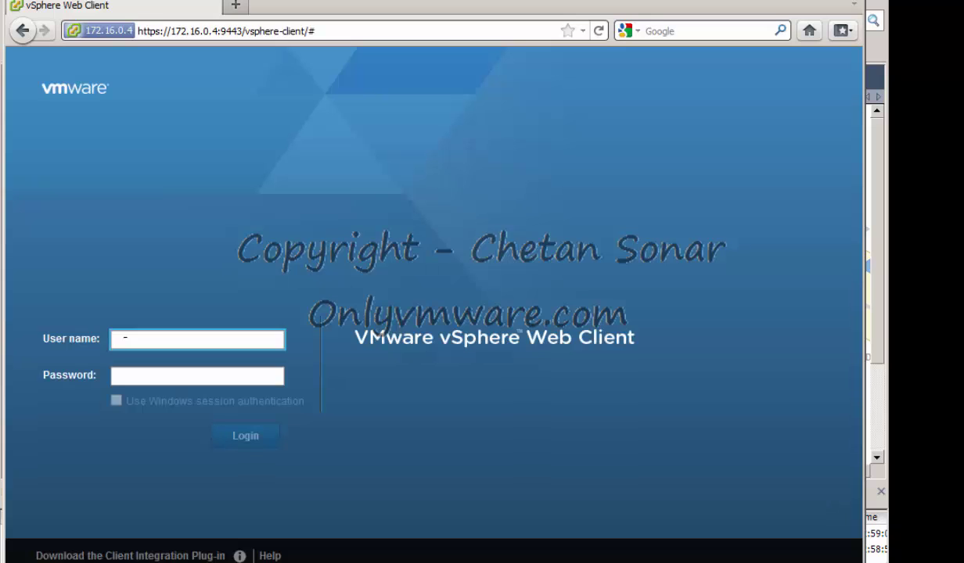
# Log in to the vSphere Web Client as root with the account password
pyautogui.write('root')
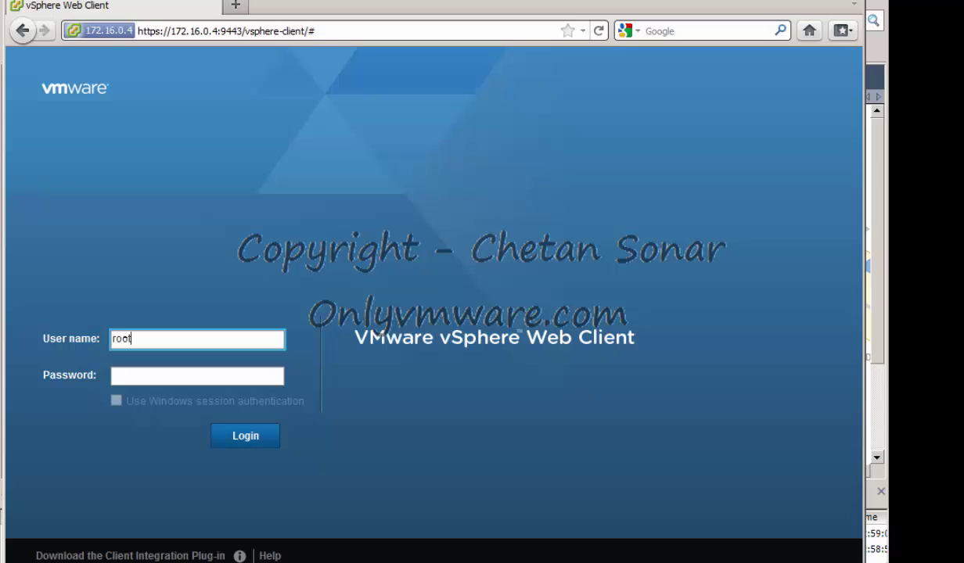
pyautogui.press('Tab')
pyautogui.write('vmware')
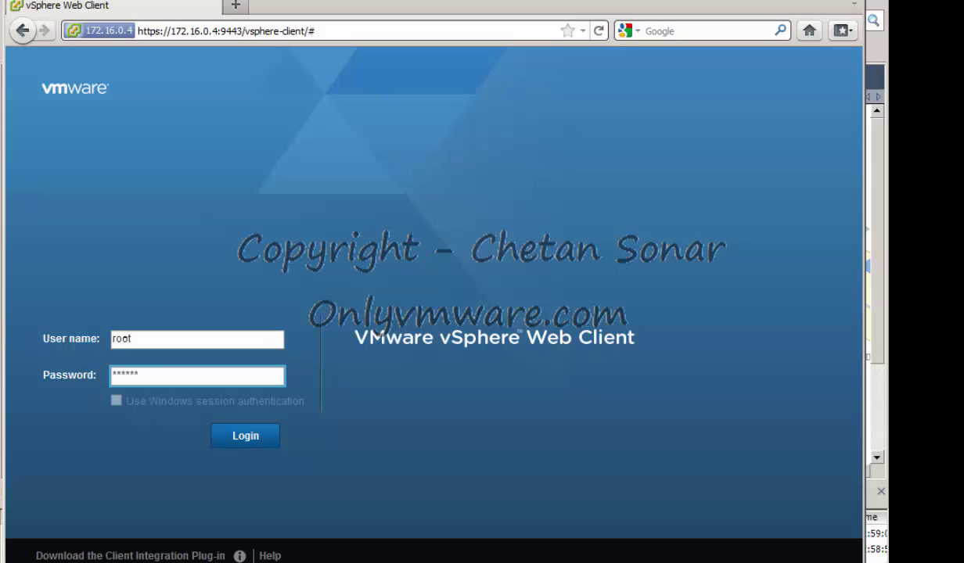
pyautogui.press('Return')
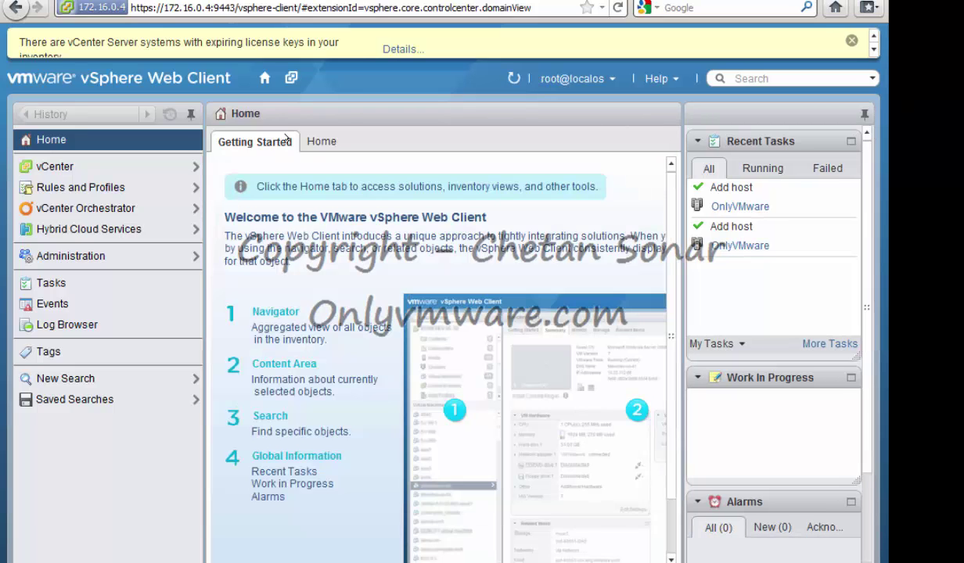
# Open vCenter server vc and list its datacenter DC and hosts esxi1.onlyvmware.local and esxi2.onlyvmware.local
pyautogui.click(65, 164)
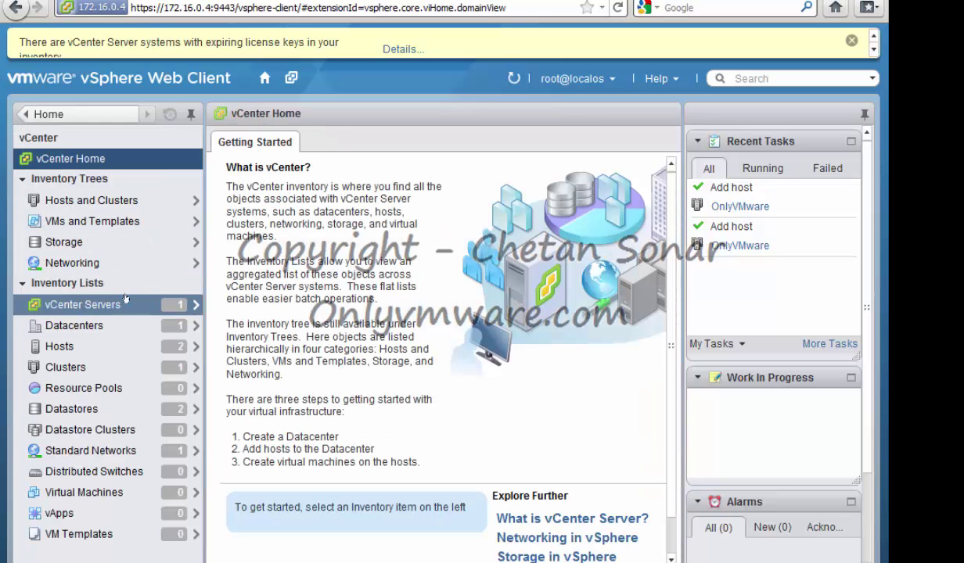
pyautogui.click(89, 306)
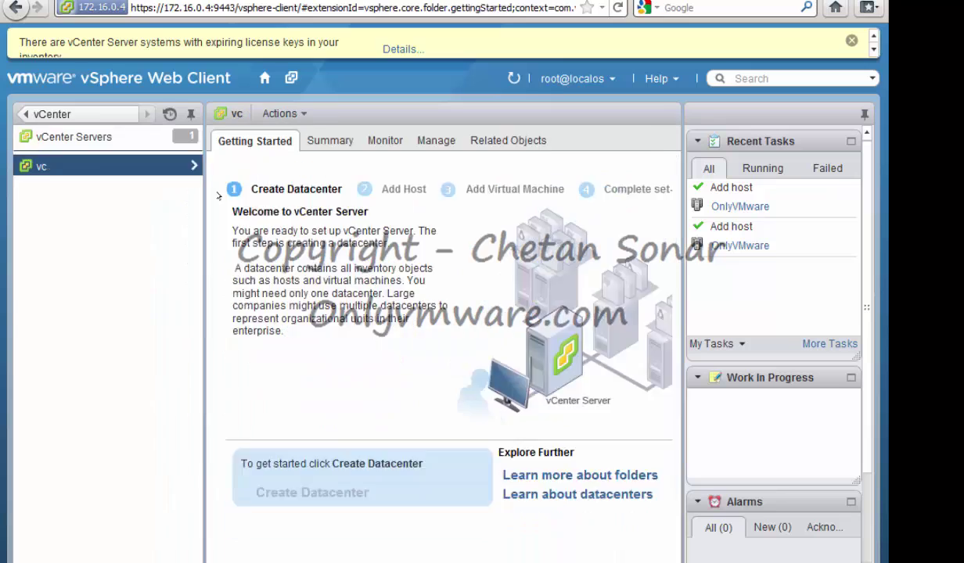
pyautogui.moveTo(97, 176)
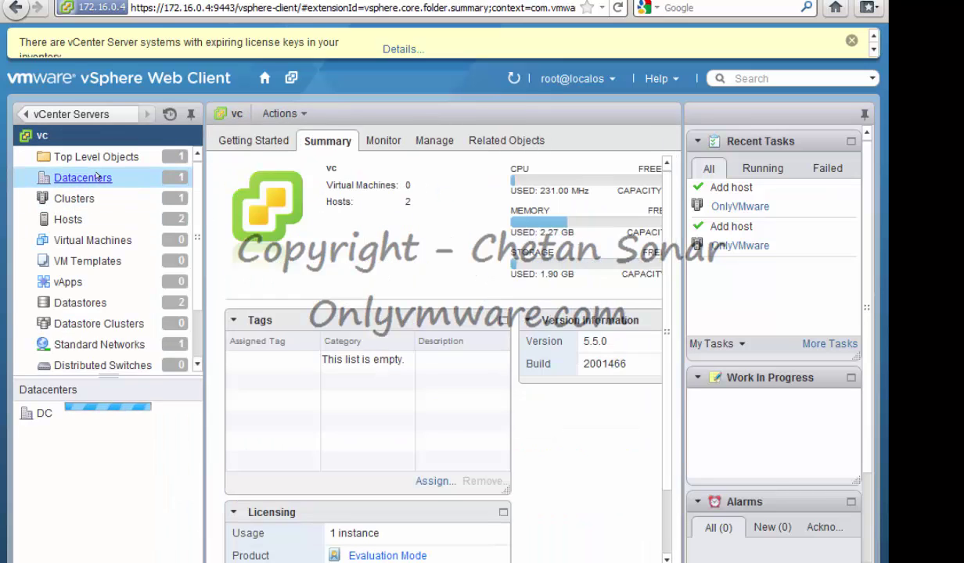
pyautogui.click(97, 177)
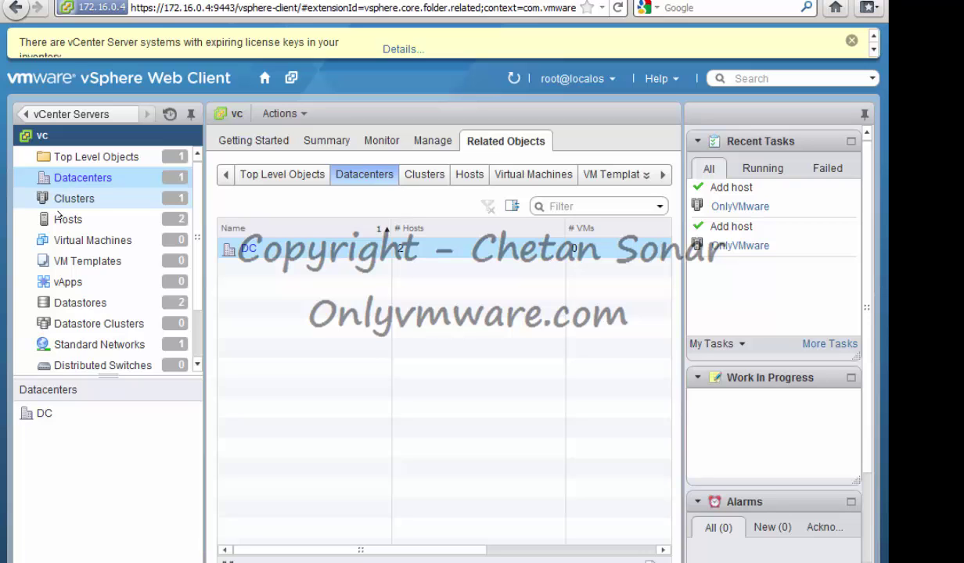
pyautogui.click(66, 219)
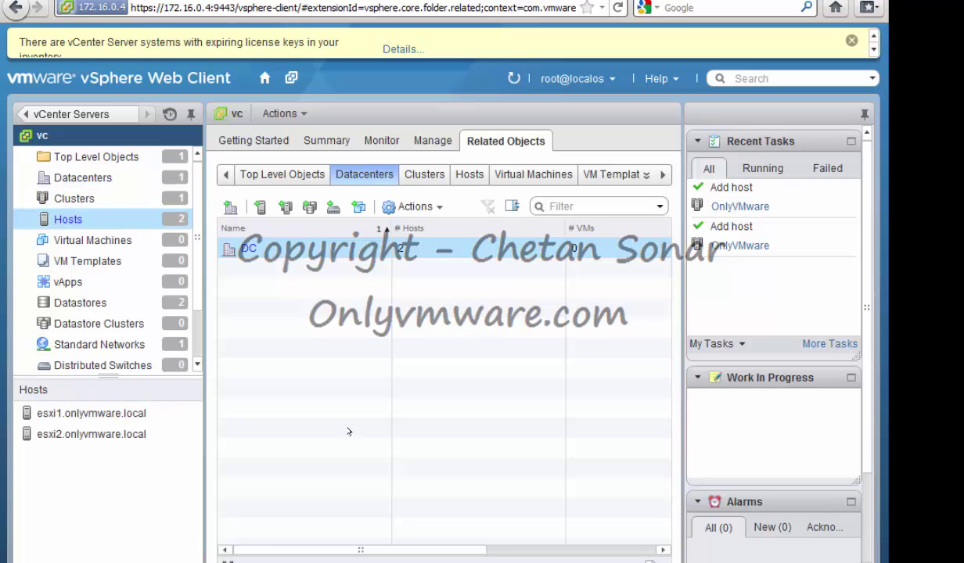